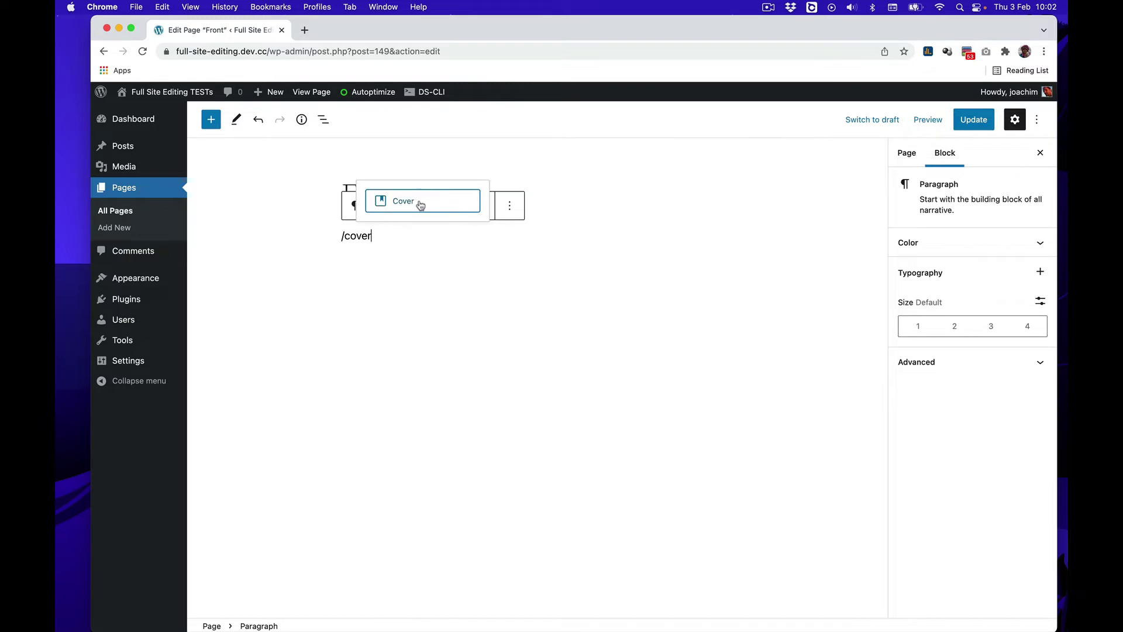
Insert a Cover block with the teal and orange nebula image from the media library and set it to full width.
left_click(418, 202)
left_click(436, 307)
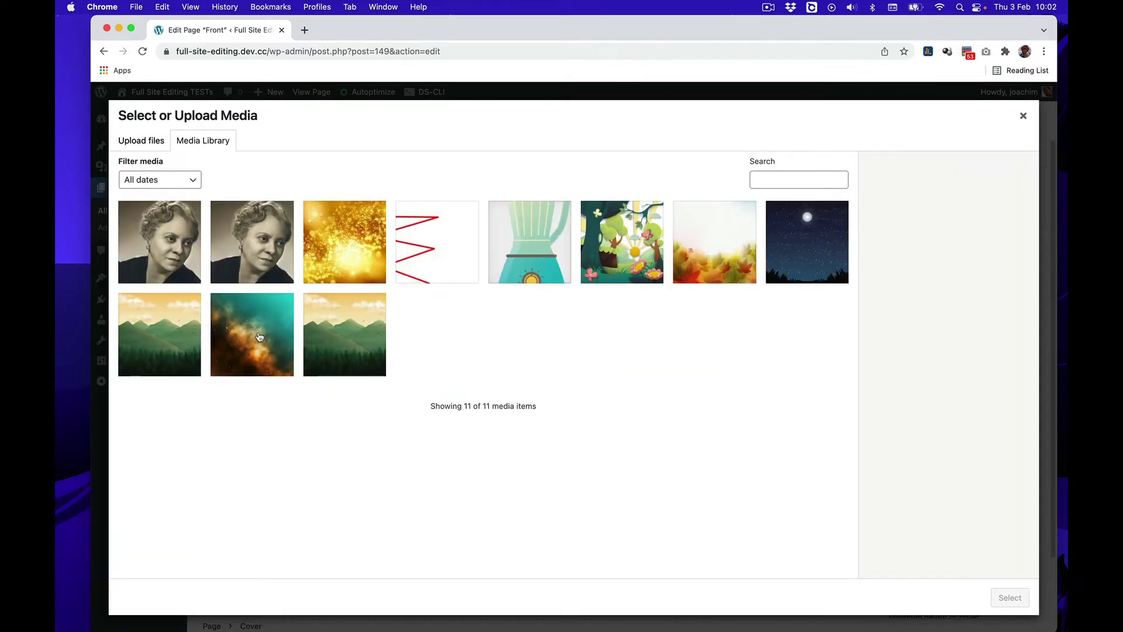
left_click(265, 338)
left_click(1017, 601)
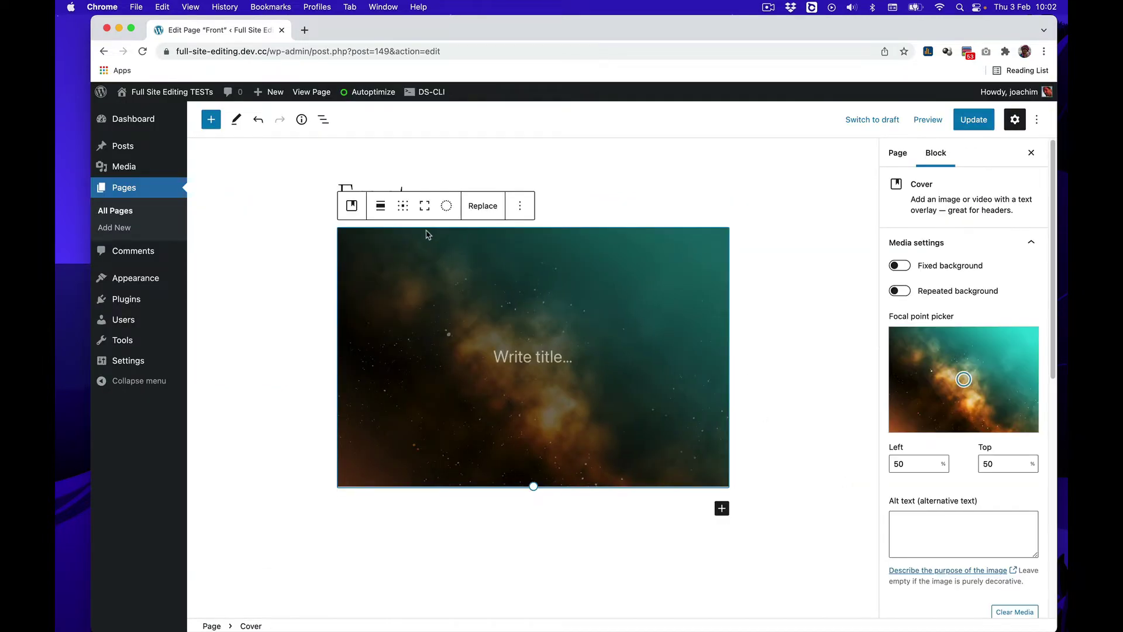
left_click(380, 206)
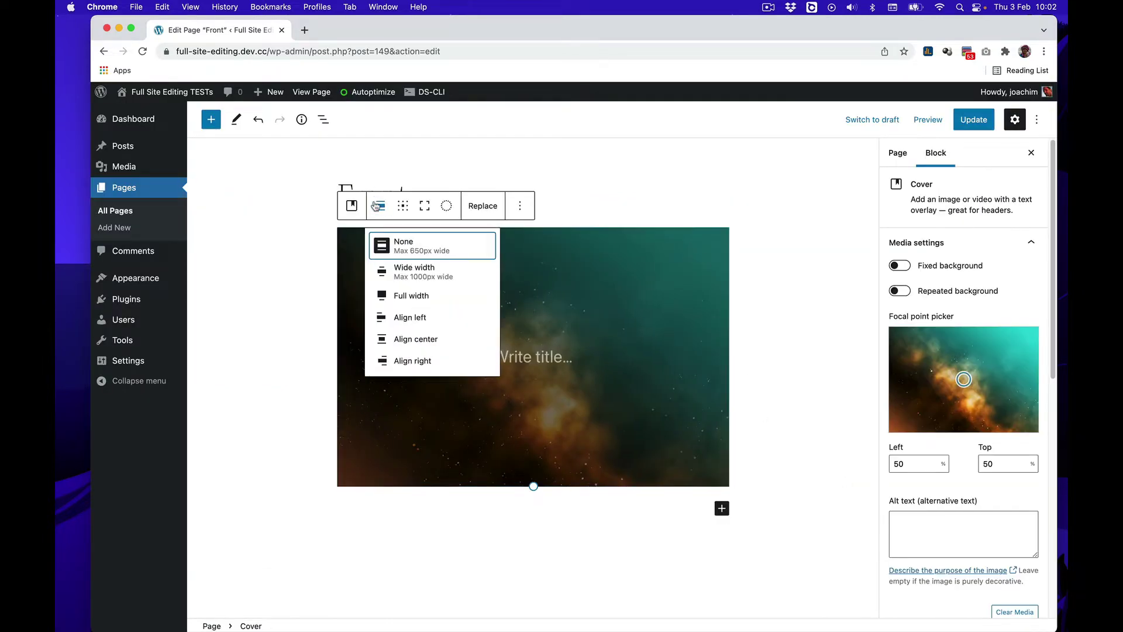
left_click(418, 296)
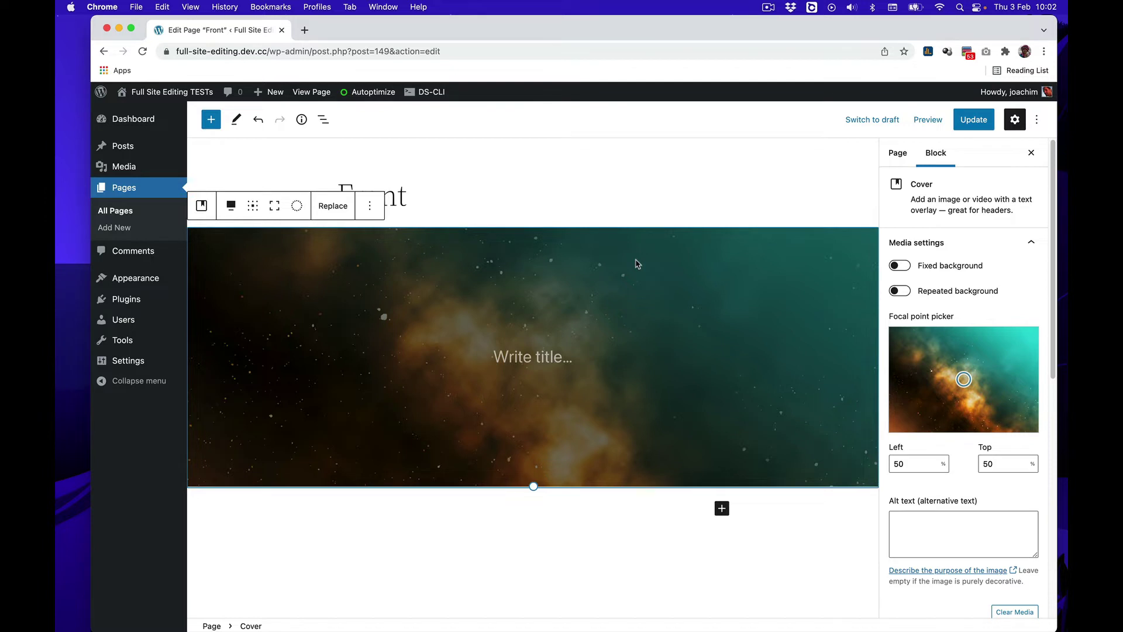
Apply the dark green and peach duotone preset to the cover and make its shadows color fully transparent.
left_click(297, 210)
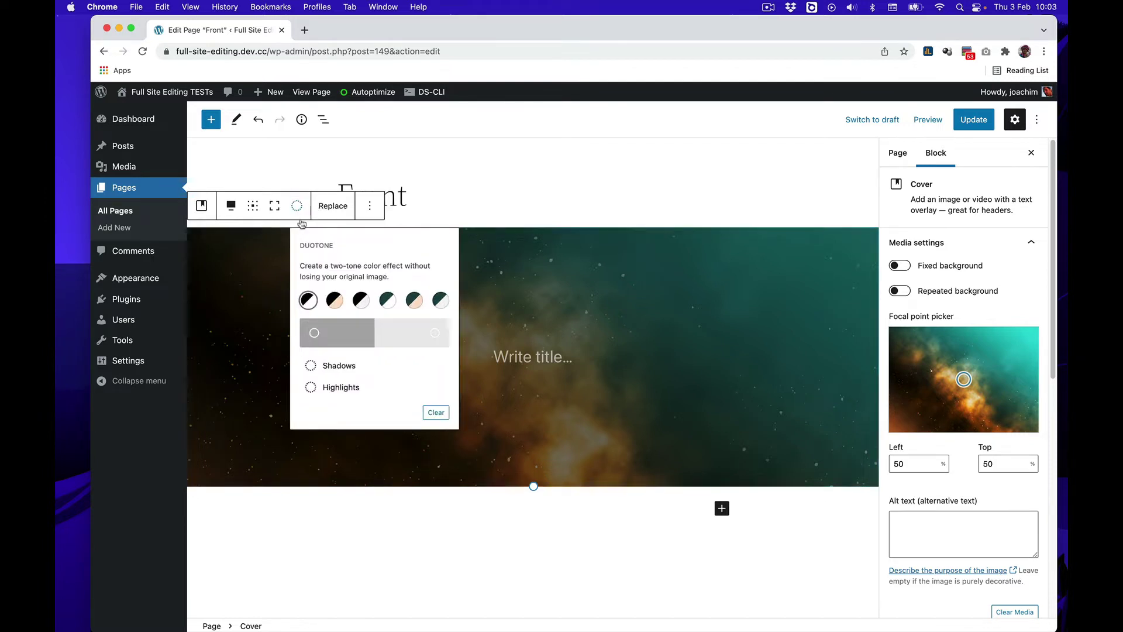
left_click(410, 303)
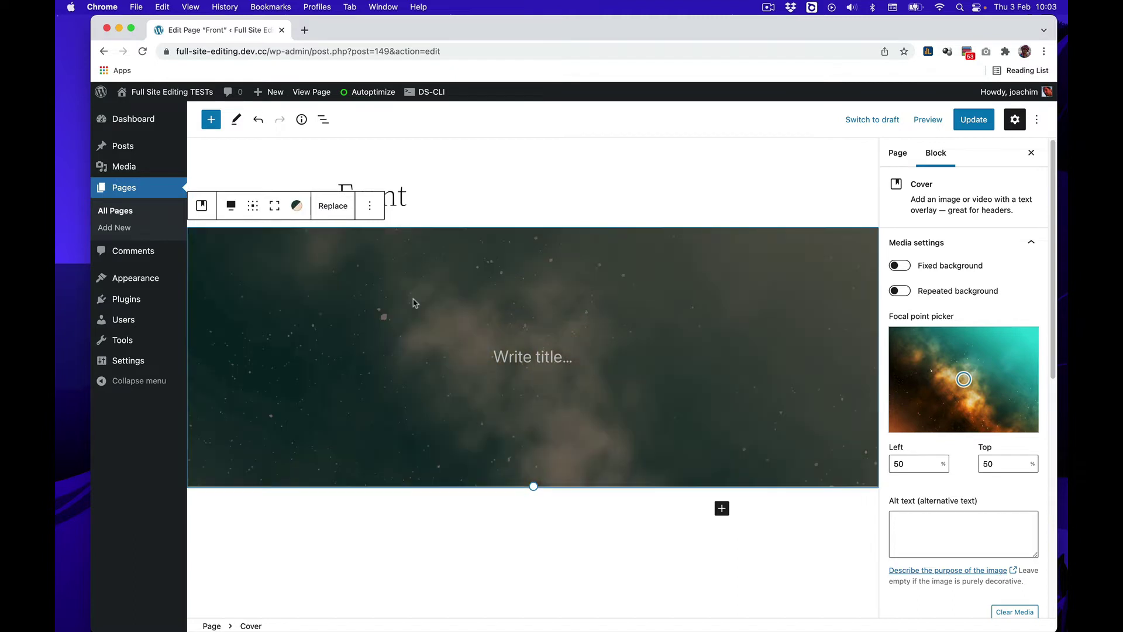
left_click(297, 205)
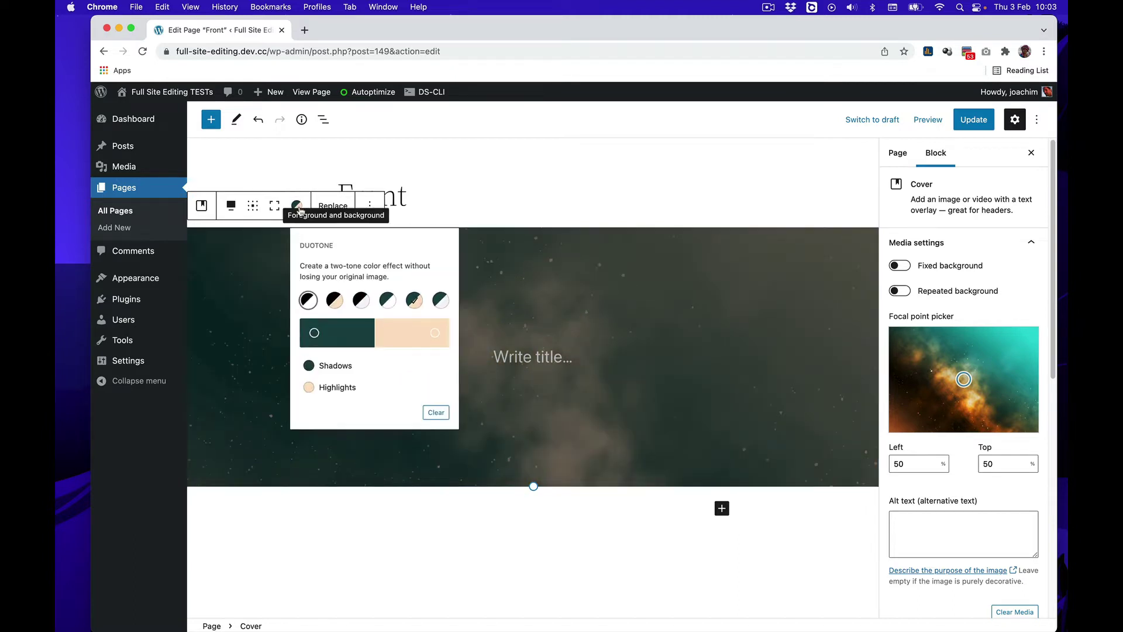
left_click(314, 334)
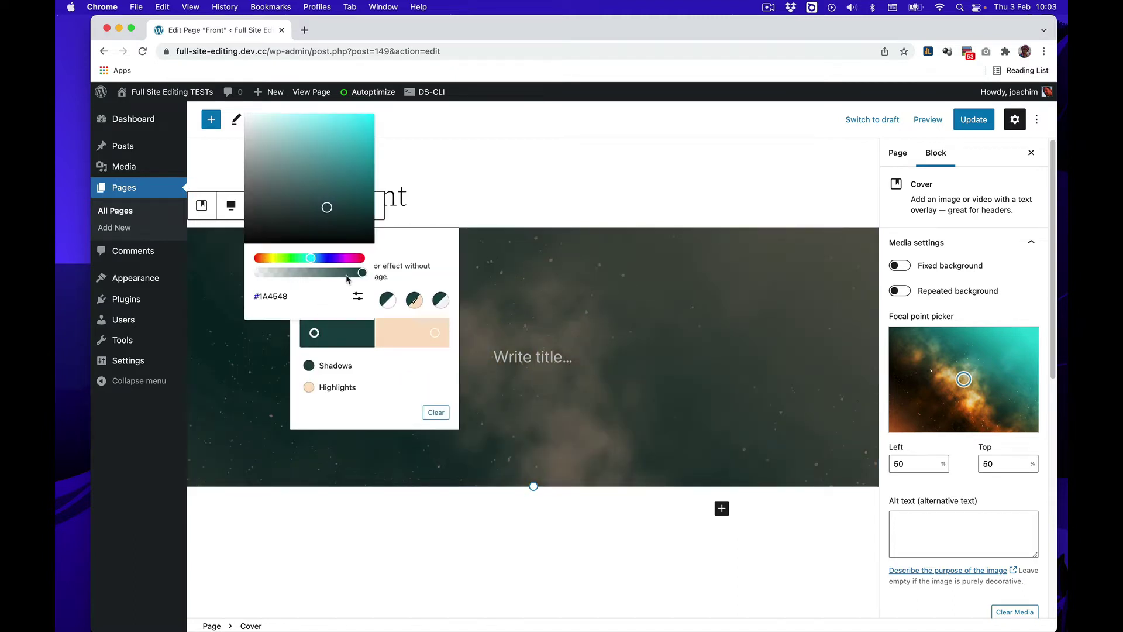
left_click_drag(361, 276, 217, 274)
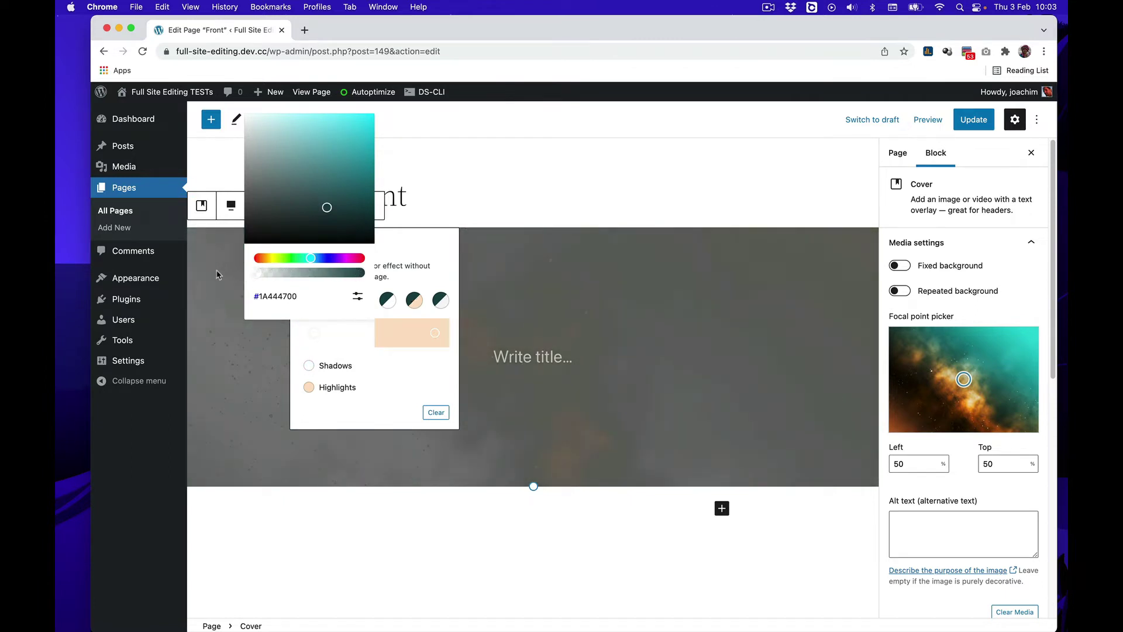
Set the cover's duotone highlights color to magenta #ED0CCC.
left_click(434, 333)
left_click(355, 257)
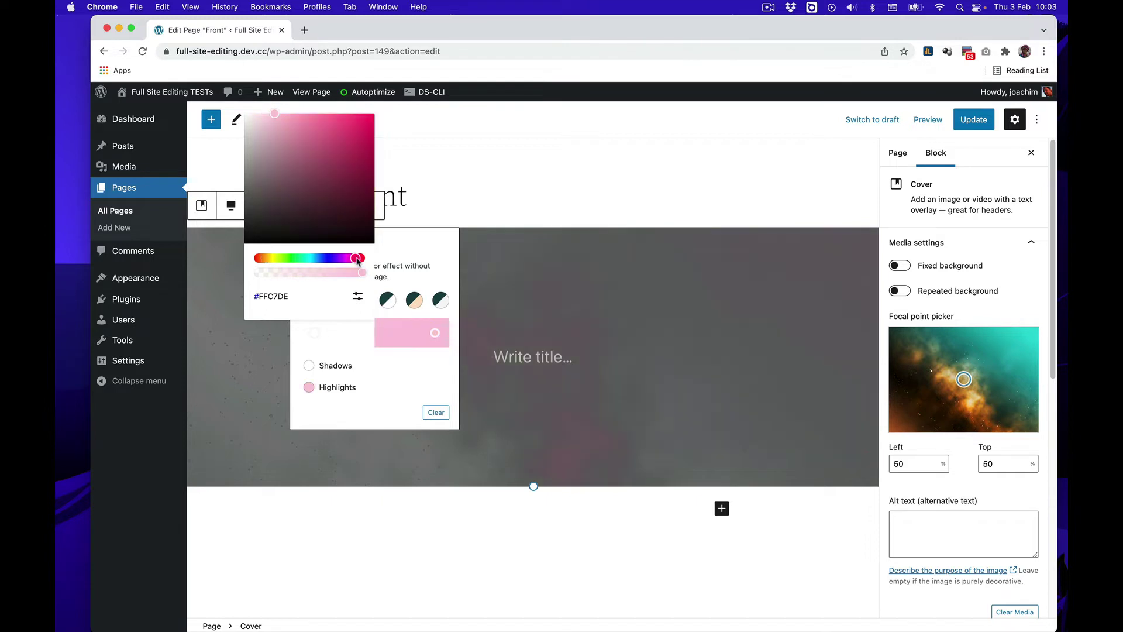
left_click_drag(337, 175, 367, 126)
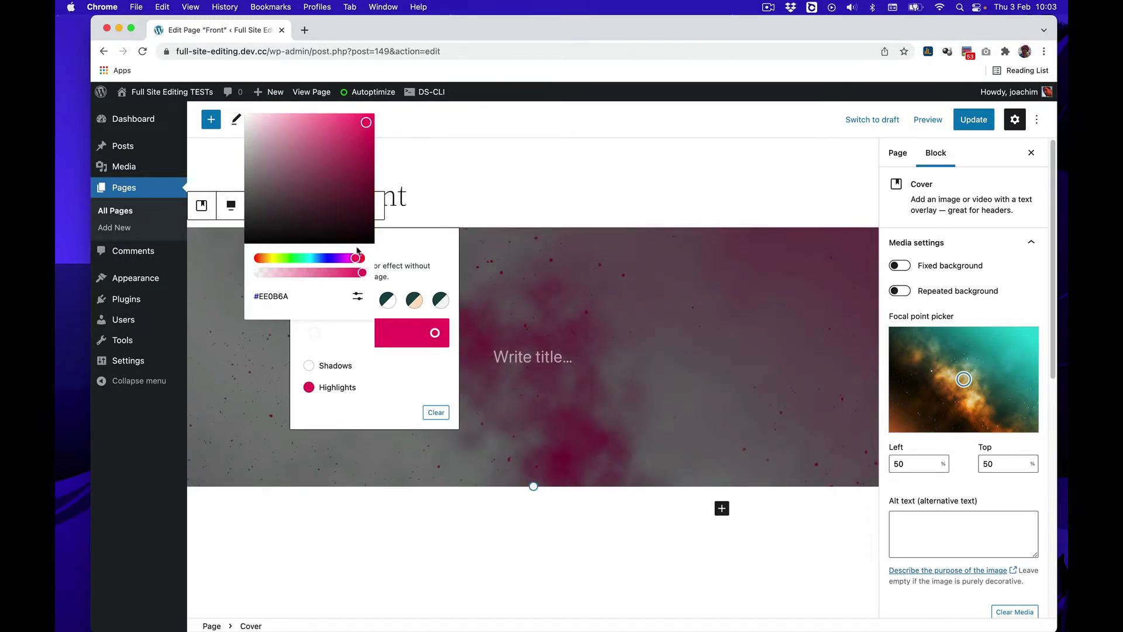
left_click_drag(356, 262, 349, 263)
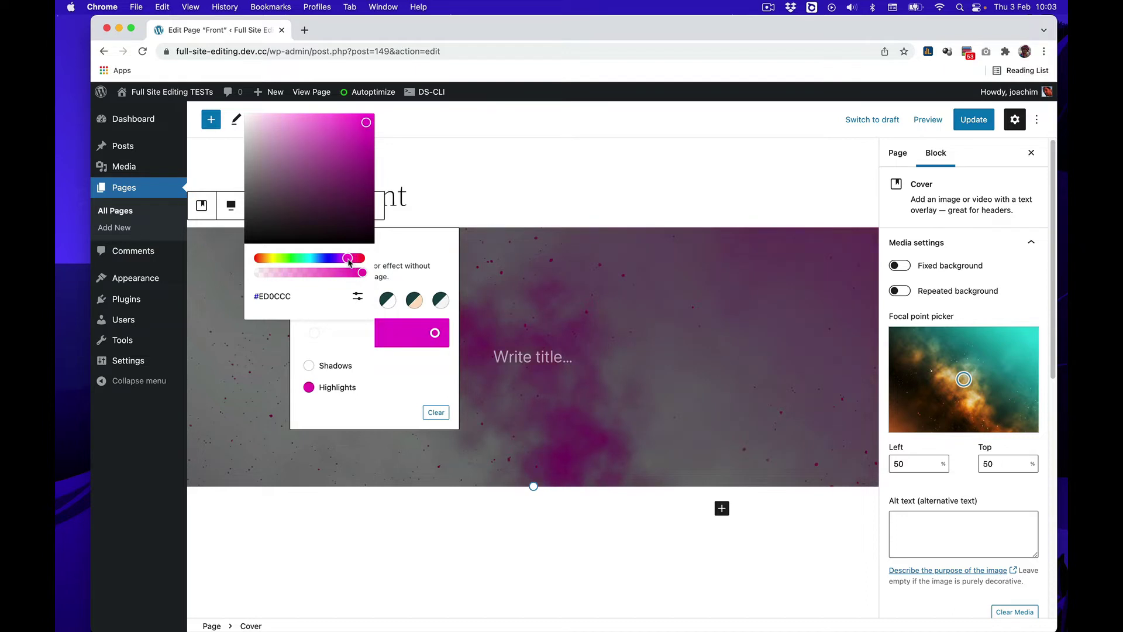
Change the cover's duotone shadows color to the transparent near-white #F4F4F400.
left_click(314, 332)
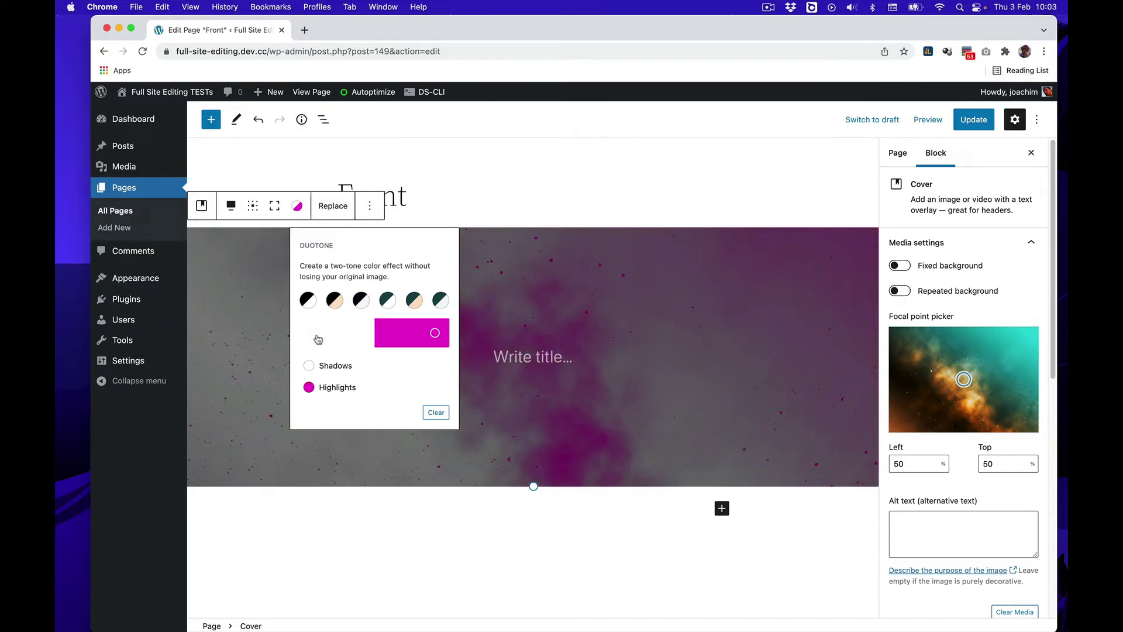
left_click(314, 333)
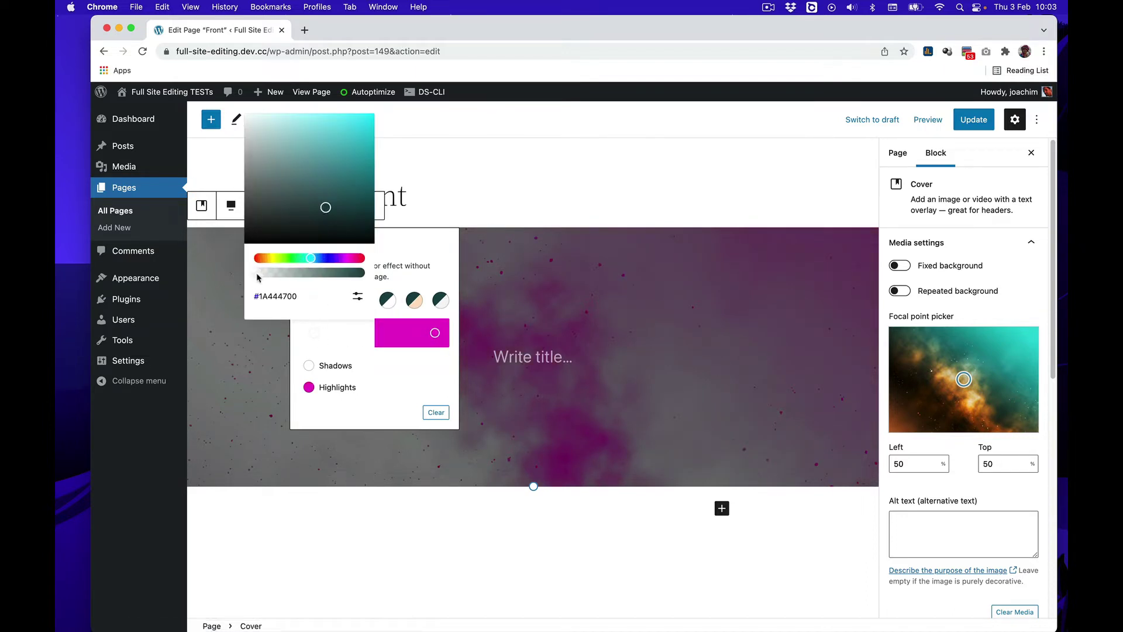
left_click_drag(337, 217, 247, 119)
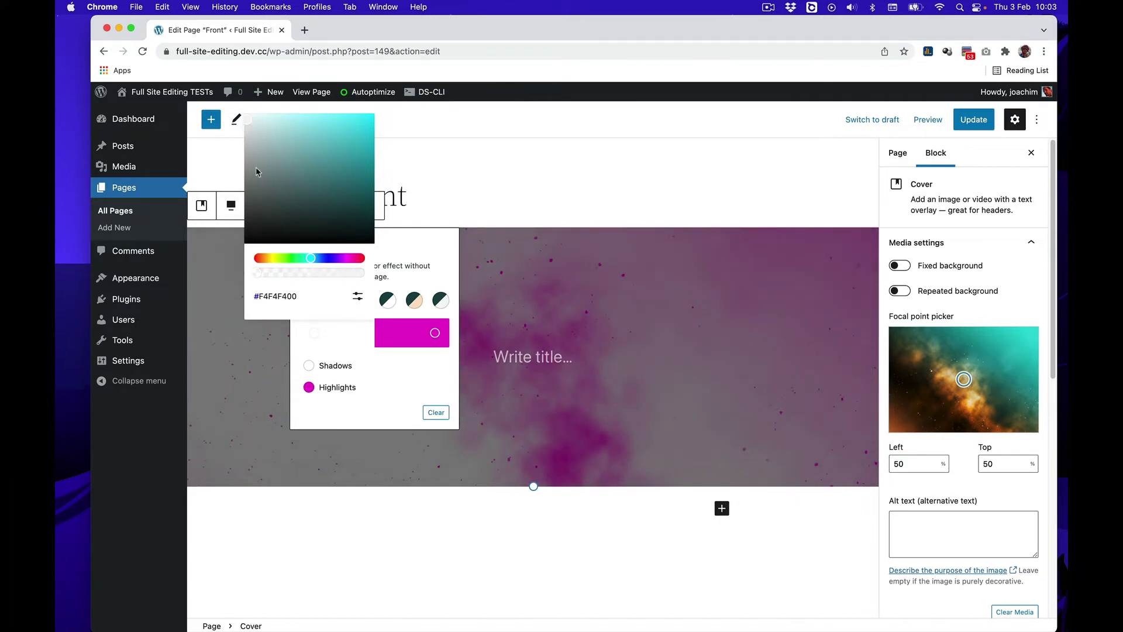
Change the cover's duotone highlights color to a bright, fully saturated purple.
left_click(435, 334)
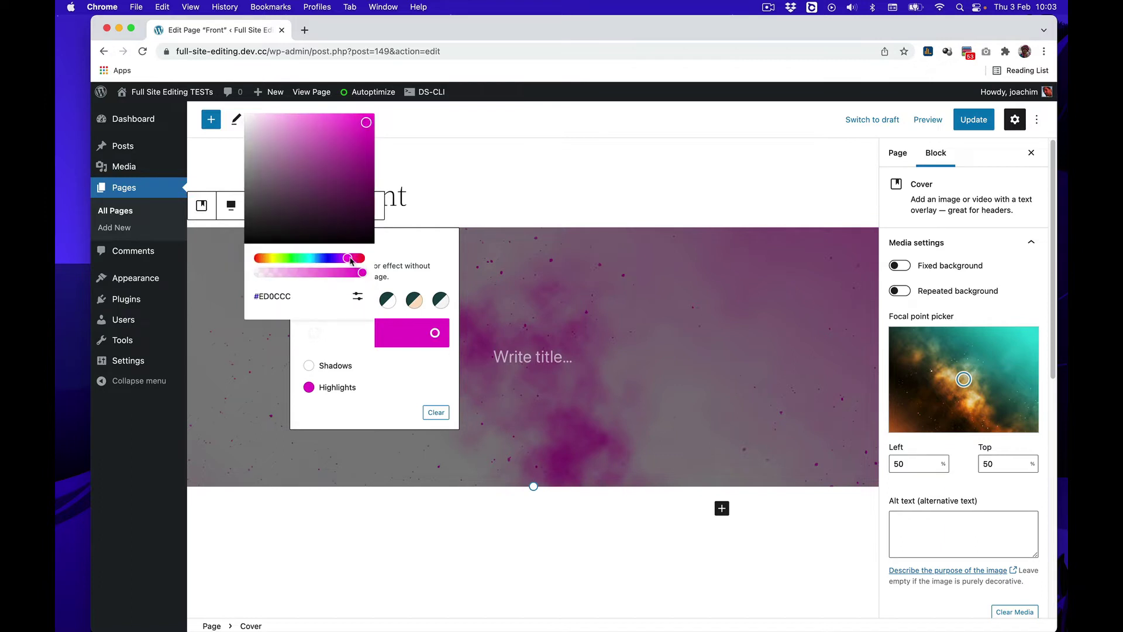
left_click_drag(350, 260, 342, 260)
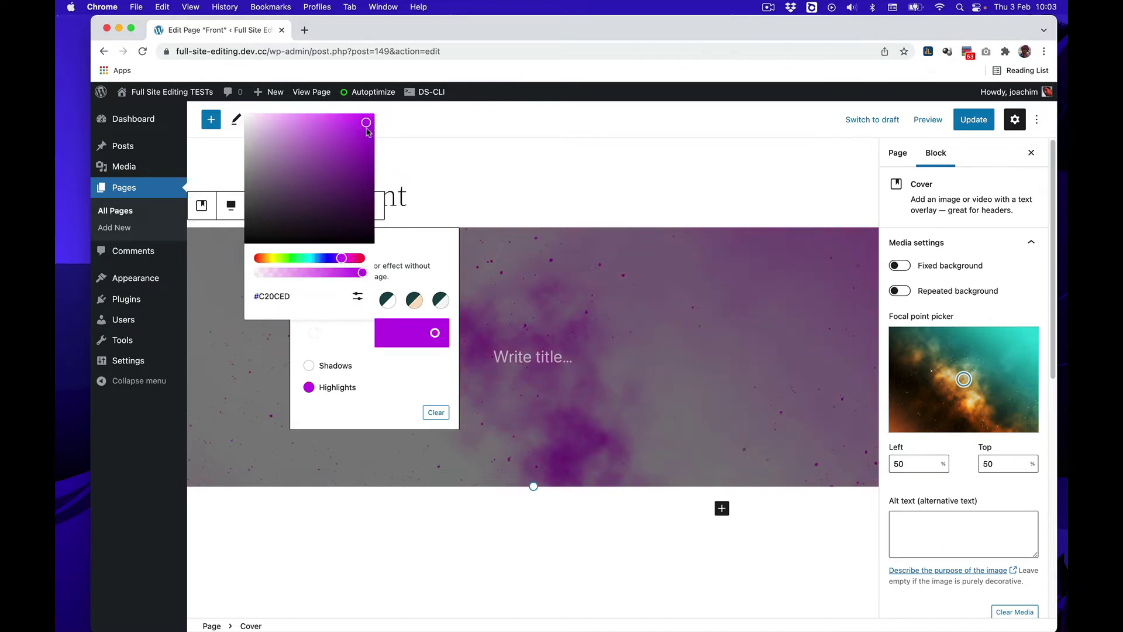
left_click_drag(366, 130, 386, 117)
left_click(534, 176)
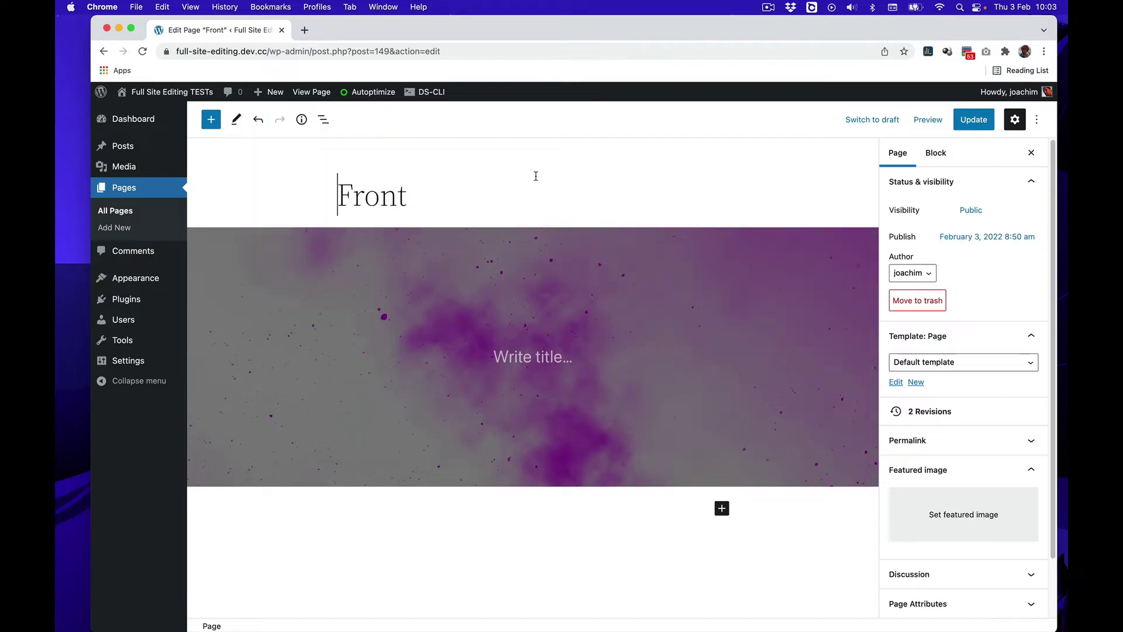
left_click(649, 270)
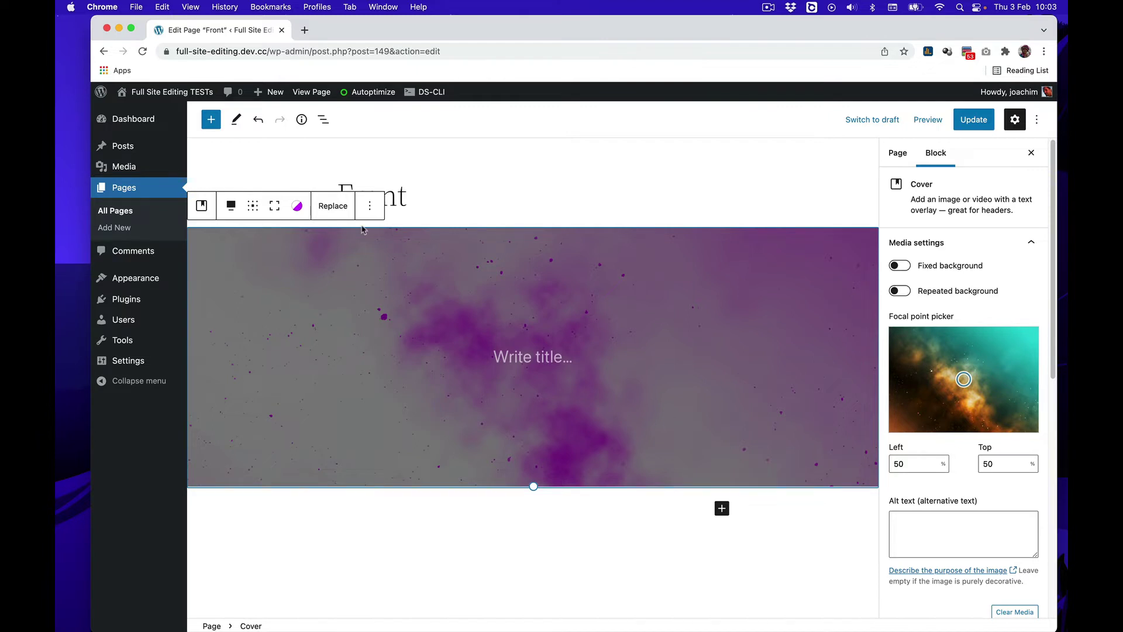
left_click(297, 207)
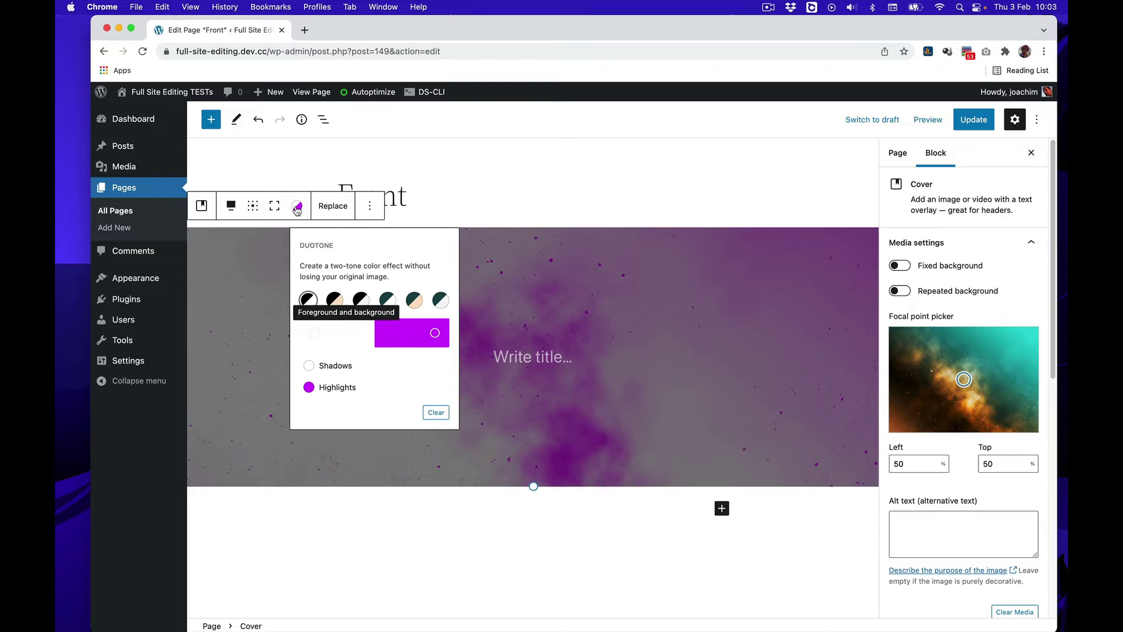
left_click(298, 208)
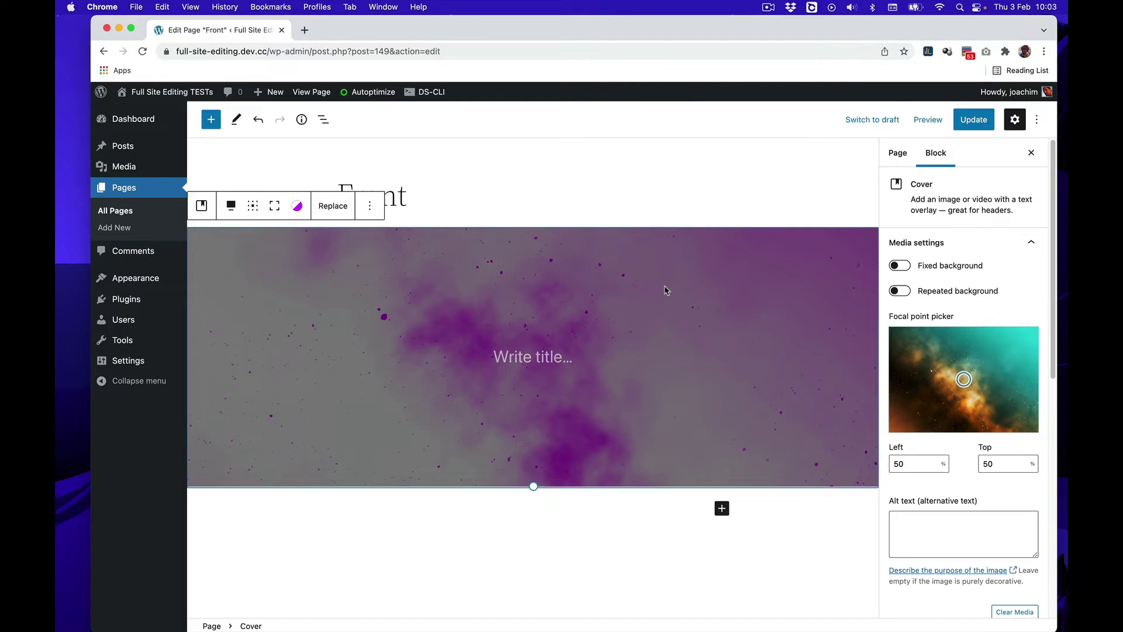
Write the cover's title text as "I added the duotone filter".
left_click(552, 361)
type("I added the du")
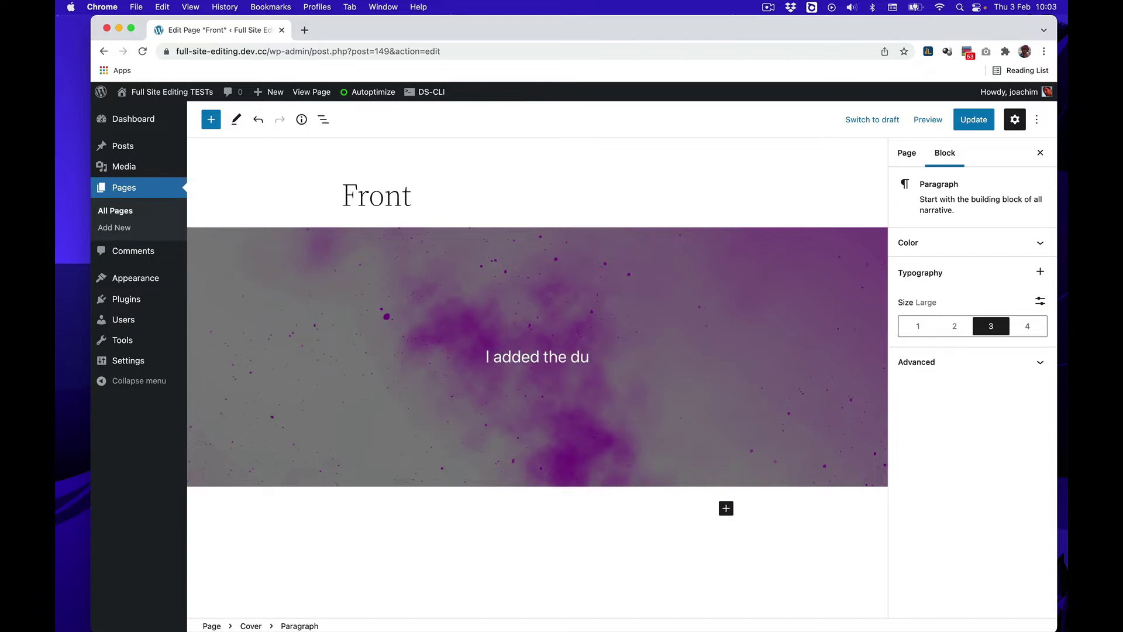
type("otone filt")
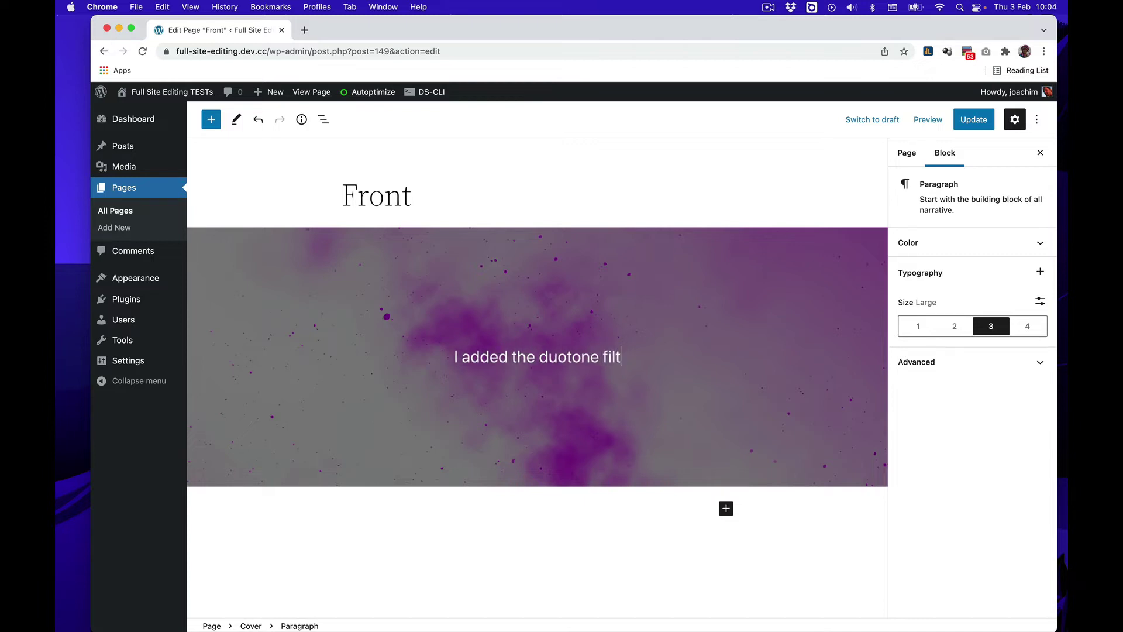
type("er")
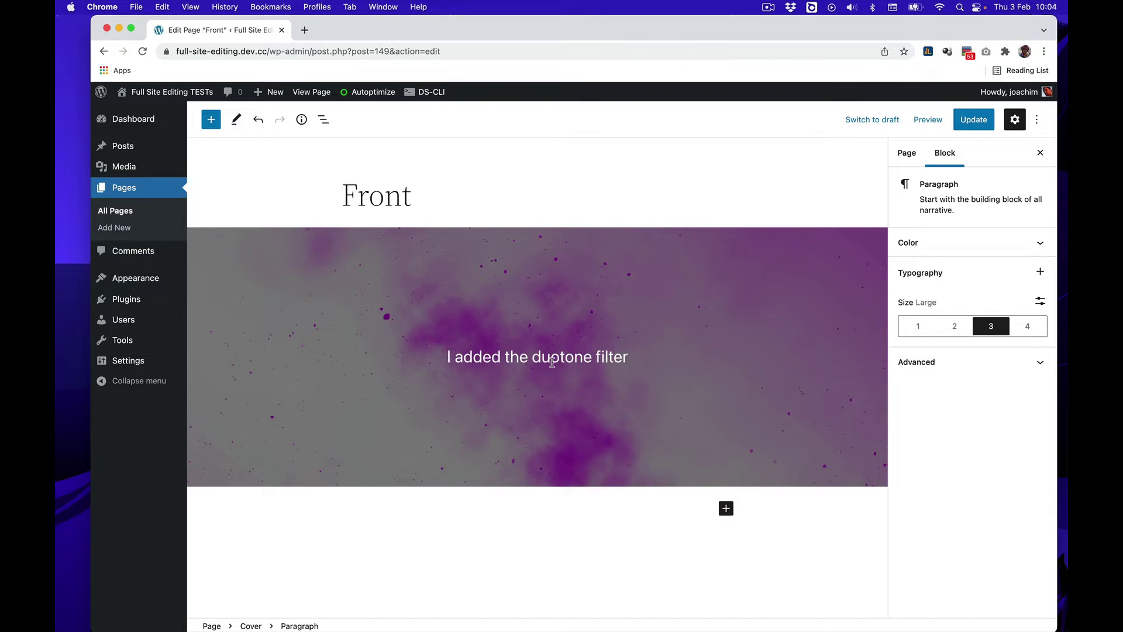
Move the cover image's focal point to 7% left and 20% top, and update the page.
left_click(755, 255)
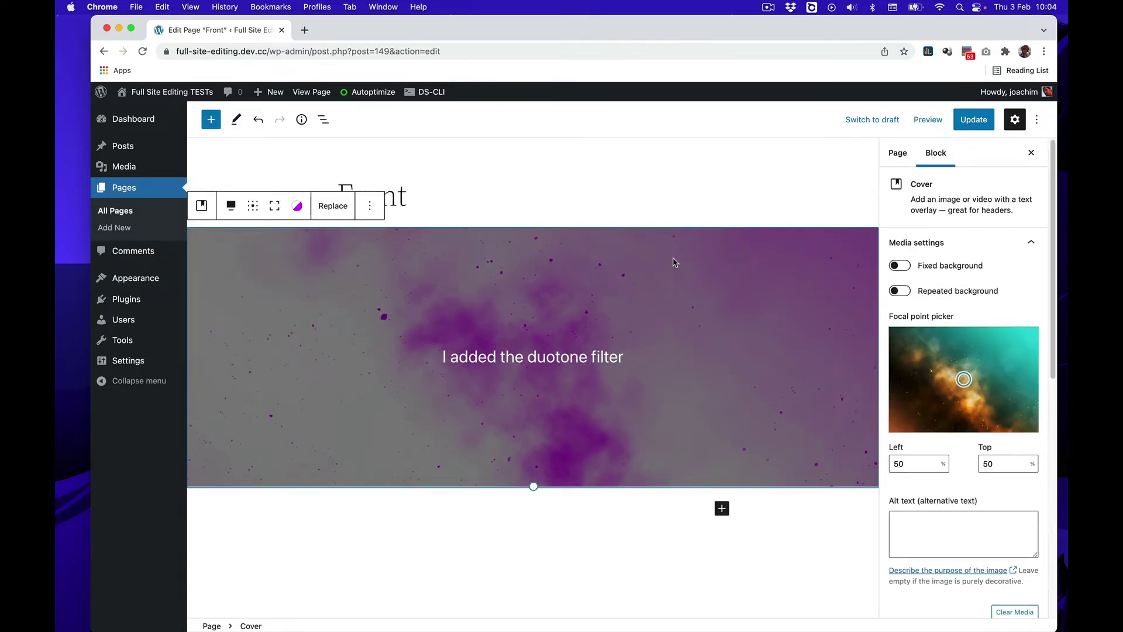
left_click(297, 205)
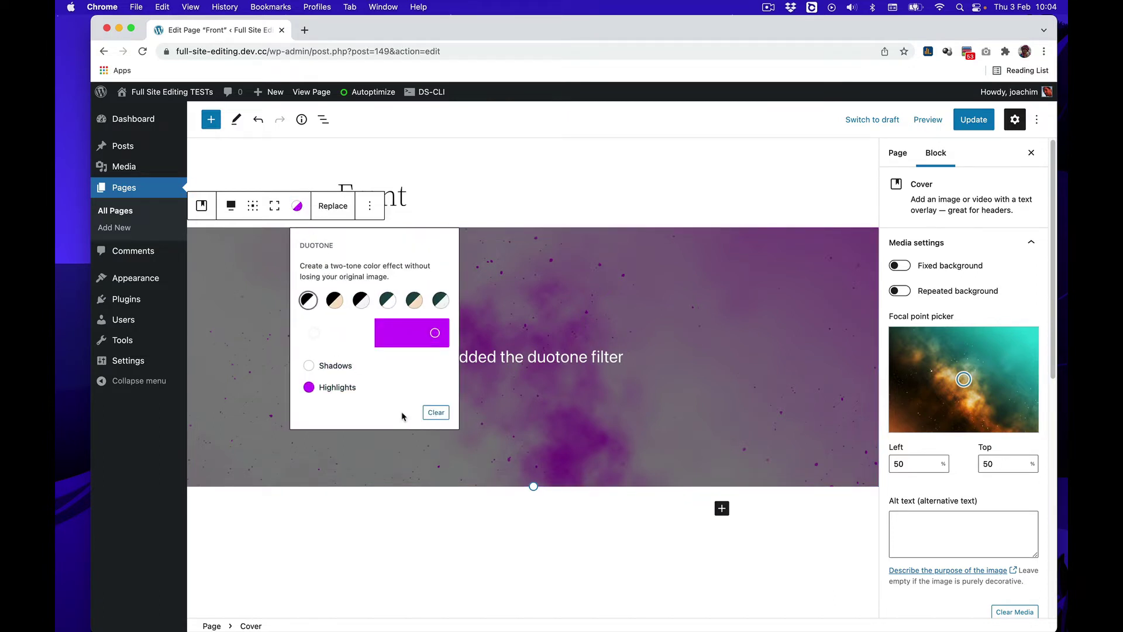
left_click(672, 251)
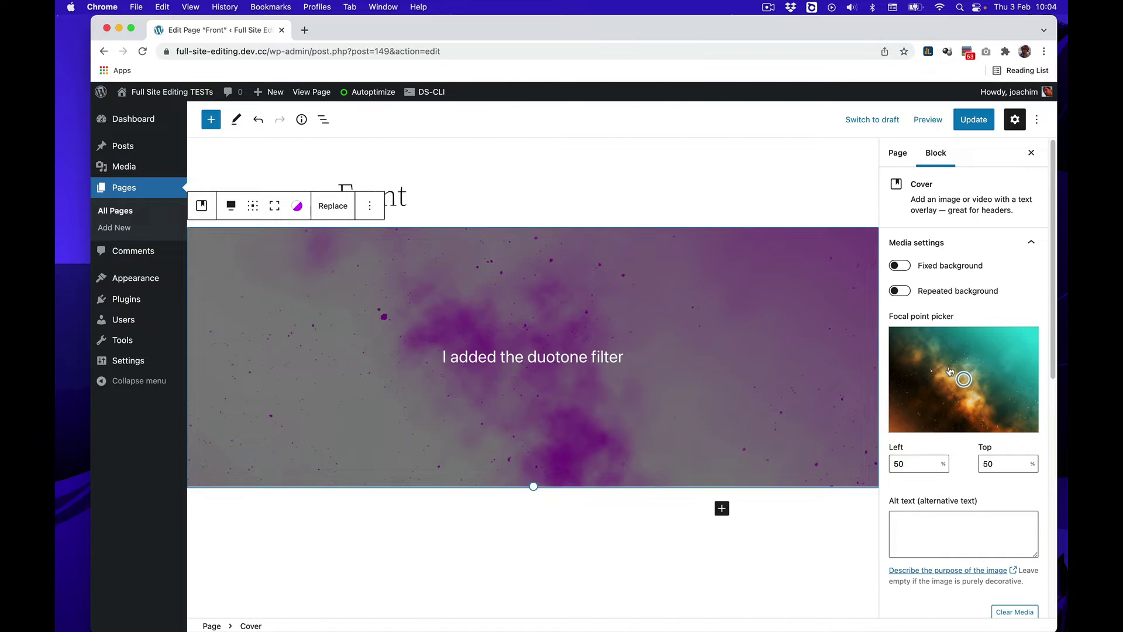
left_click_drag(963, 379, 898, 347)
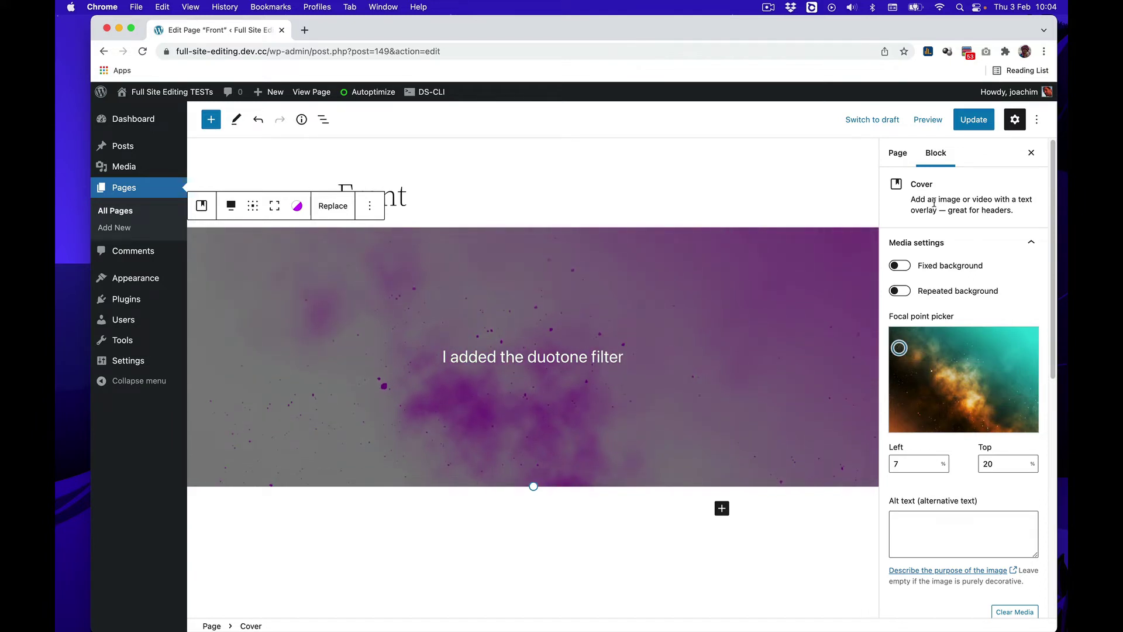
left_click(978, 123)
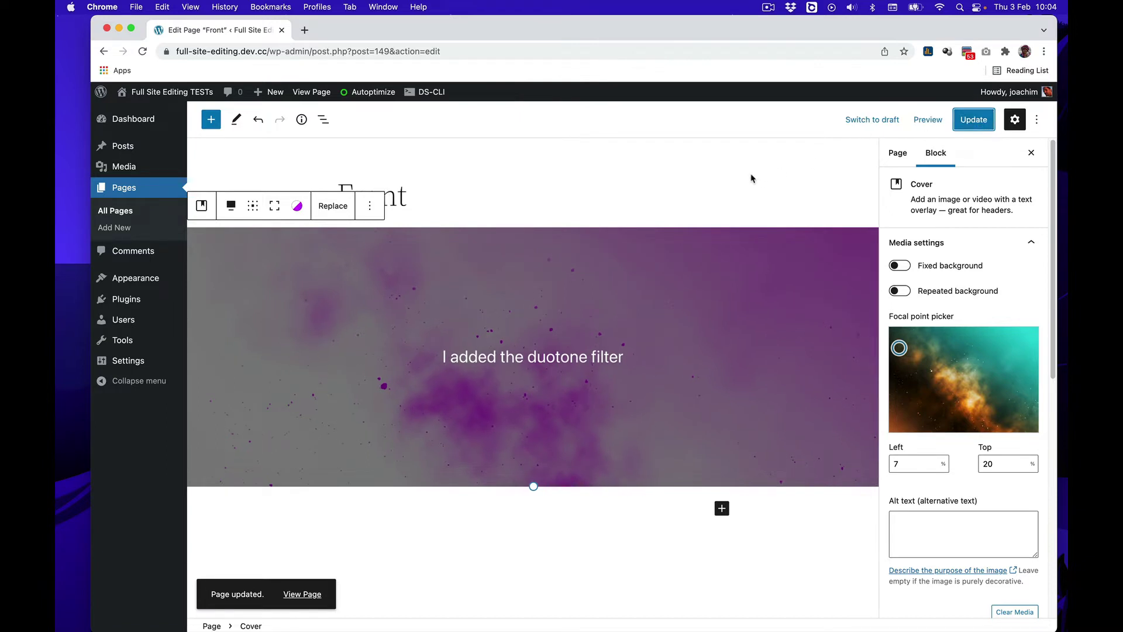
Open the site editor and select the Header template part of the Page template.
mouse_move(157, 283)
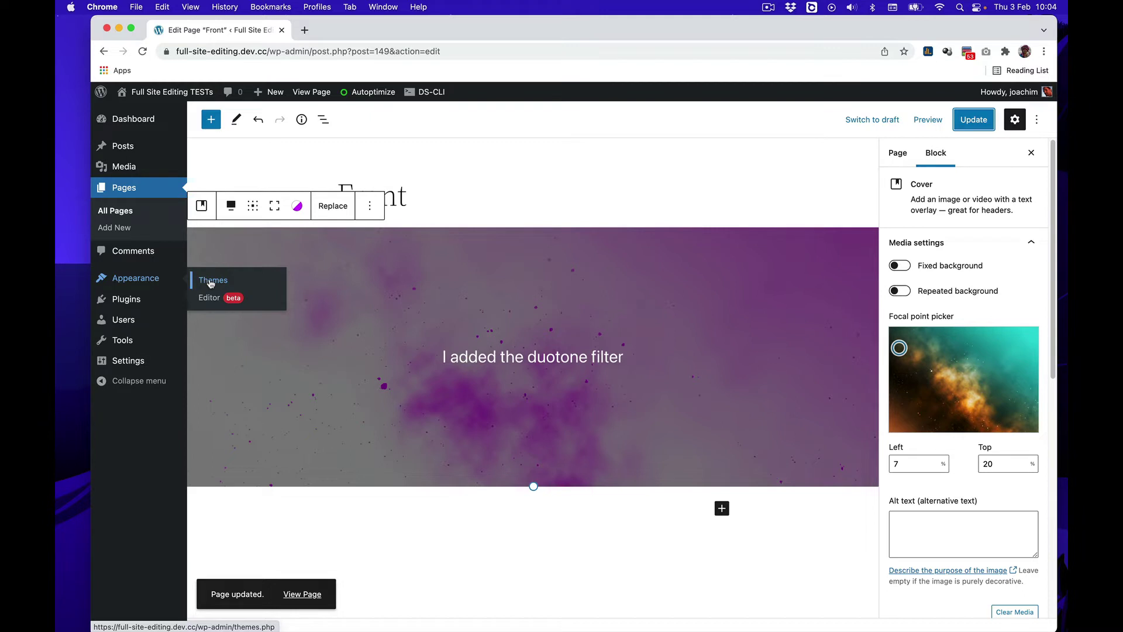
left_click(210, 298)
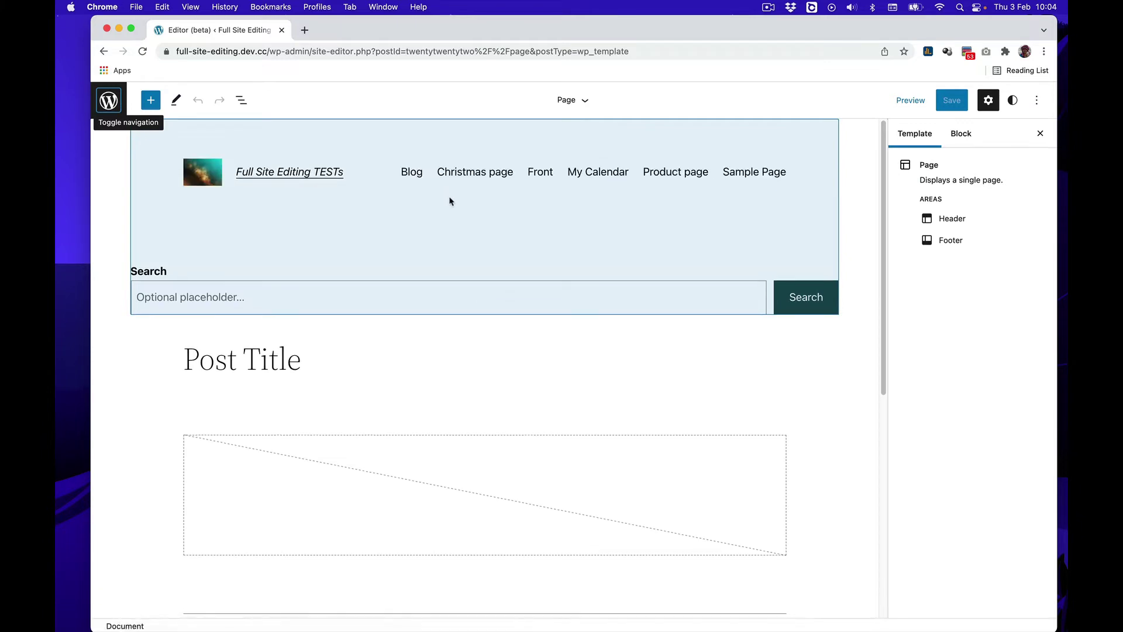
left_click(450, 200)
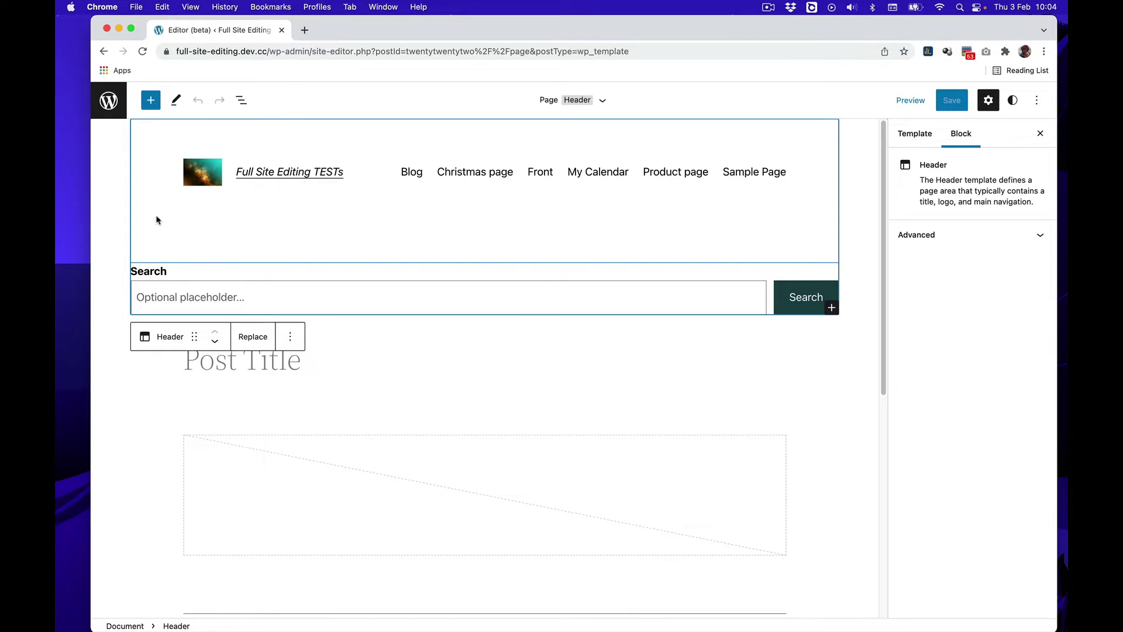
Examine the settings of the Group block inside the header and the Header template part's advanced options.
left_click(156, 220)
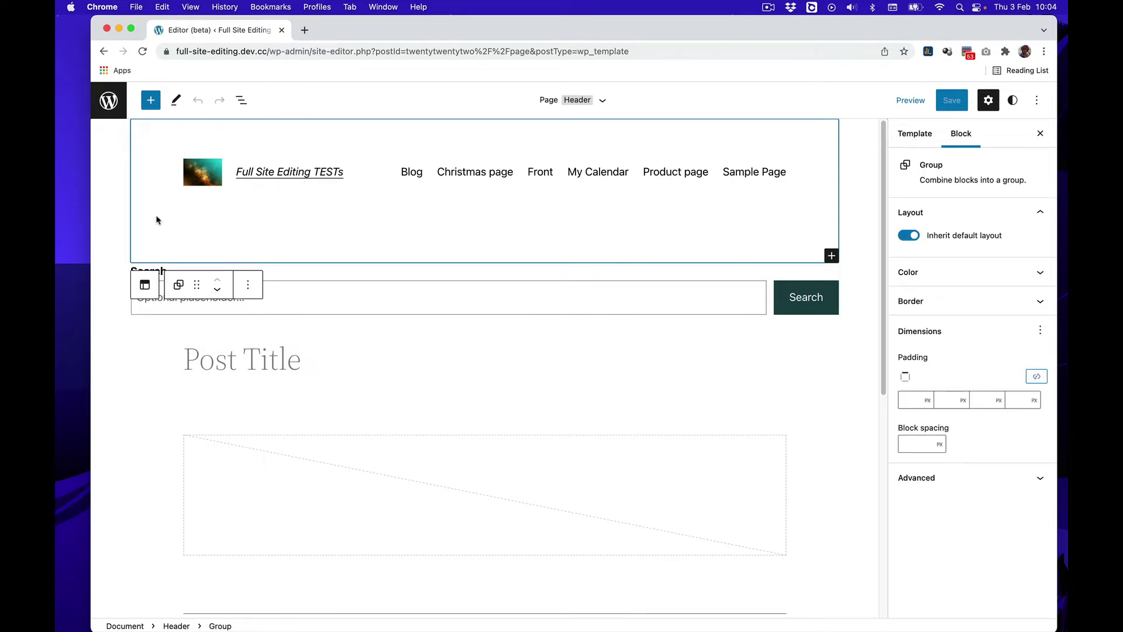
left_click(186, 623)
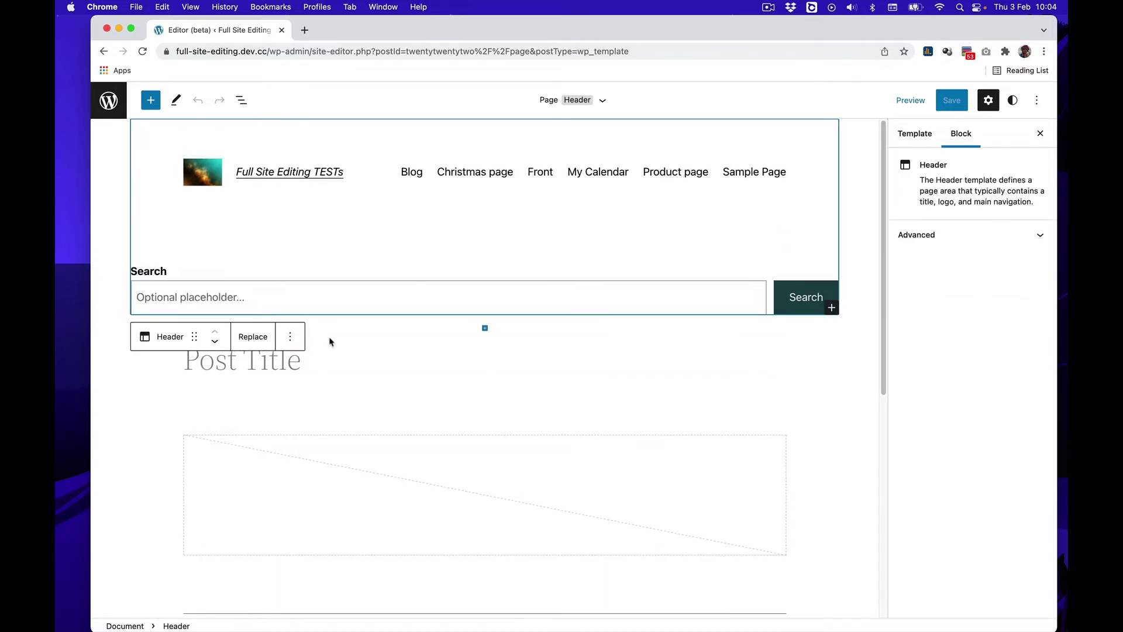
left_click(1029, 239)
left_click(1039, 239)
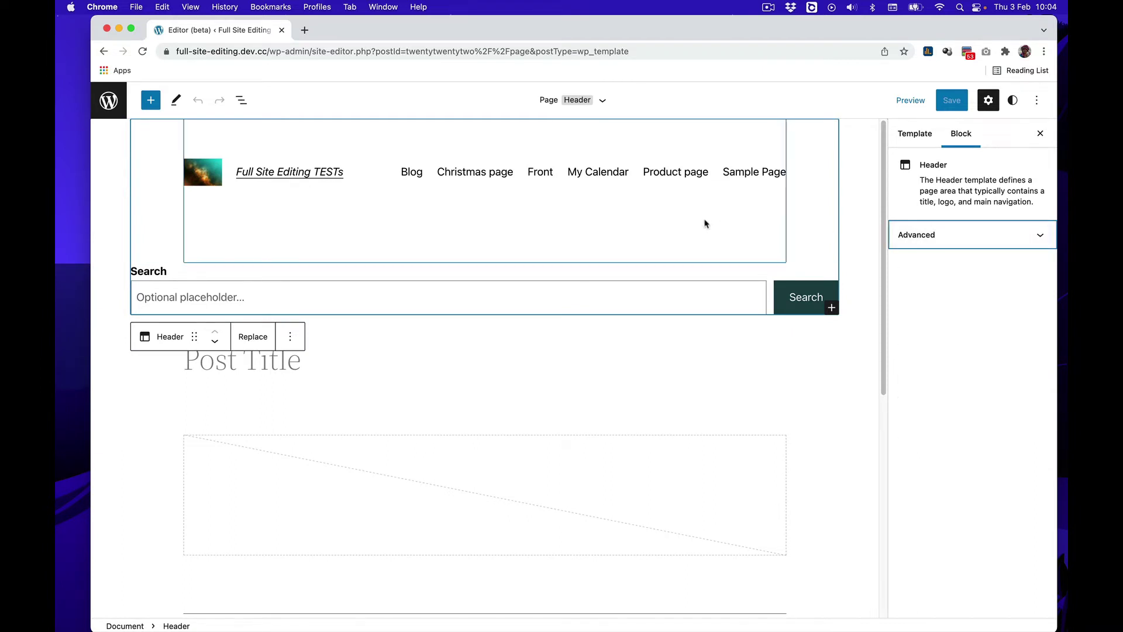
Compare the block settings of the header's outer Group, the Header template part and the Site Title.
left_click(820, 222)
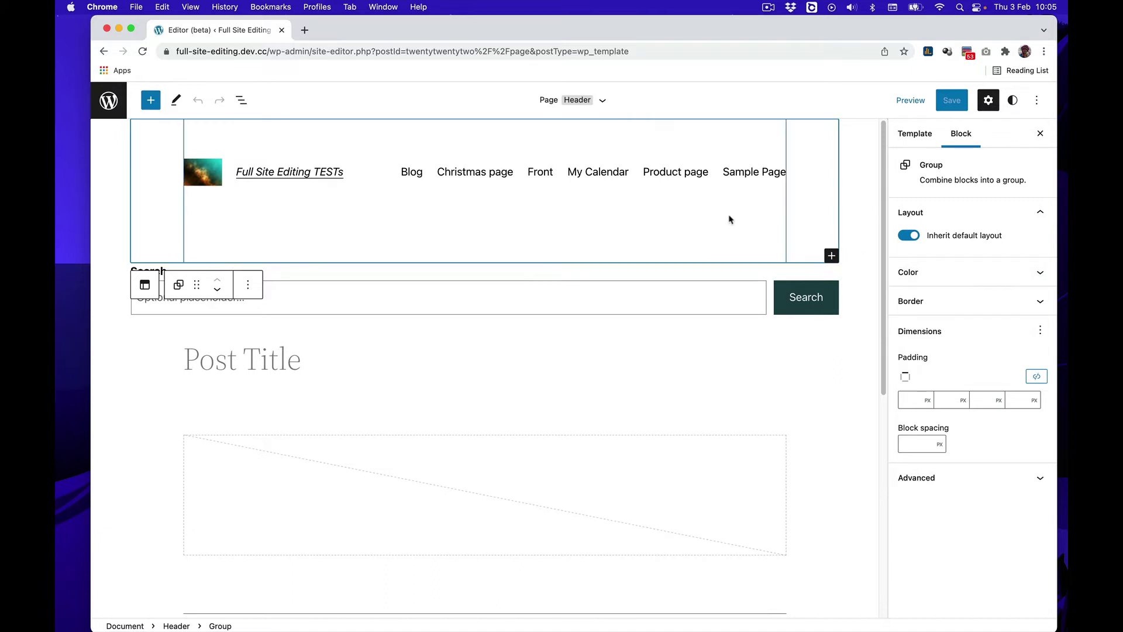
left_click(176, 626)
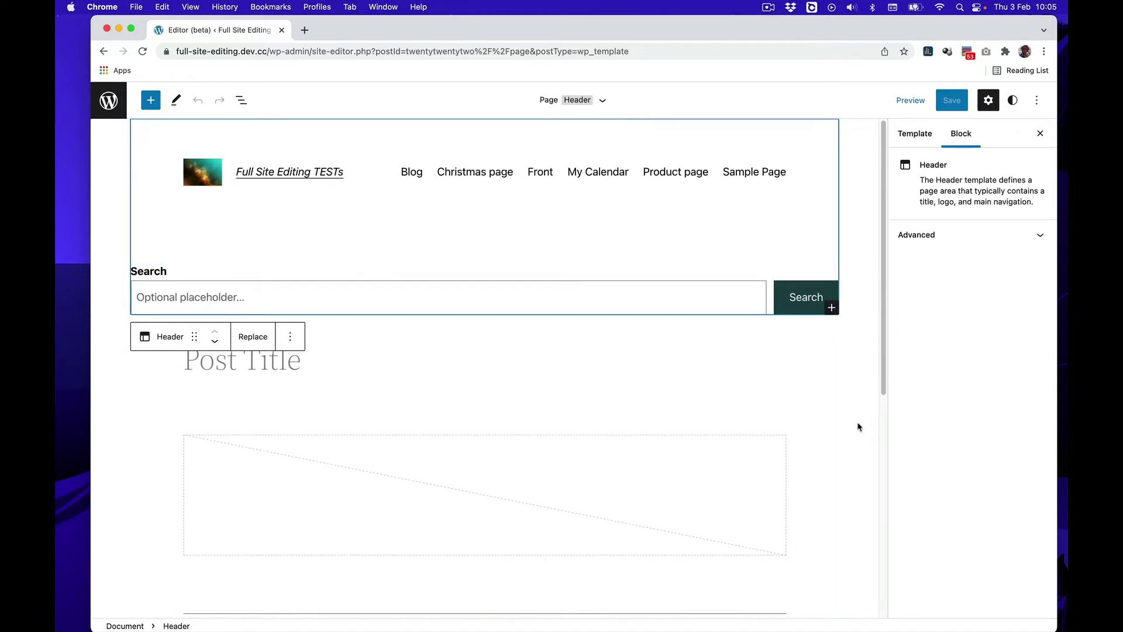
left_click(360, 243)
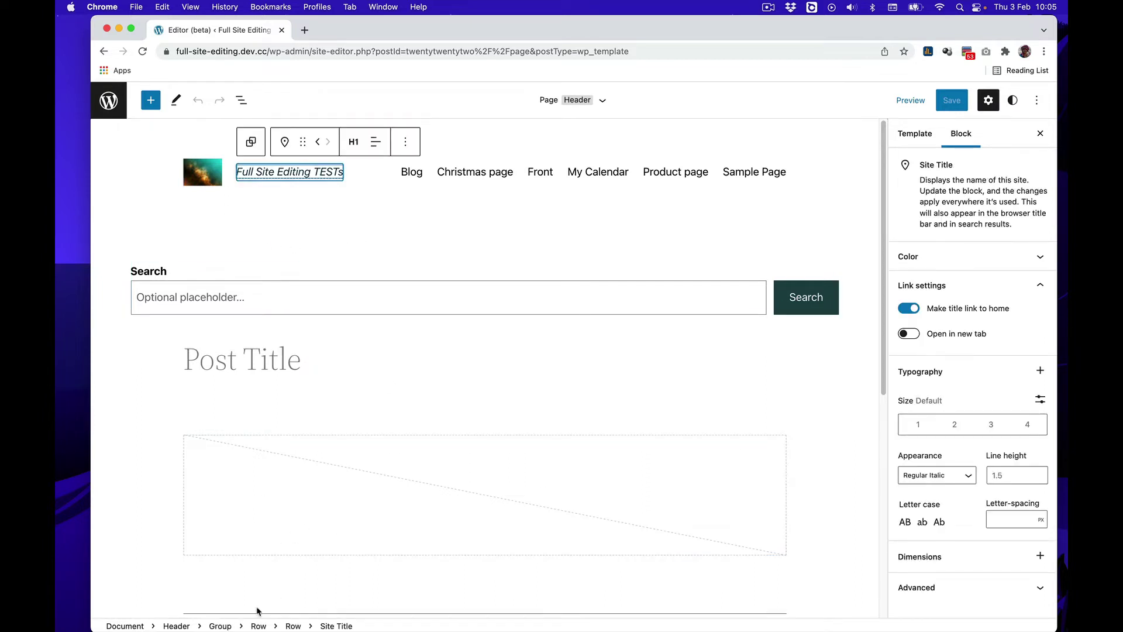
left_click(220, 626)
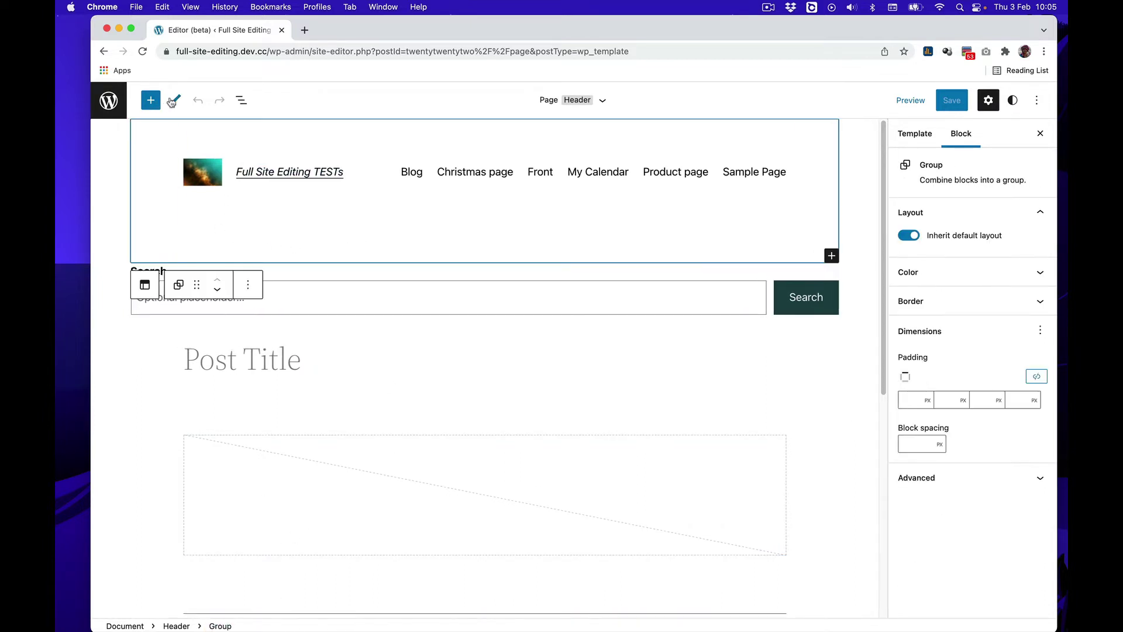
Show the template's block structure in the list view and examine the Color and Border settings of the header's outer Group block.
left_click(241, 100)
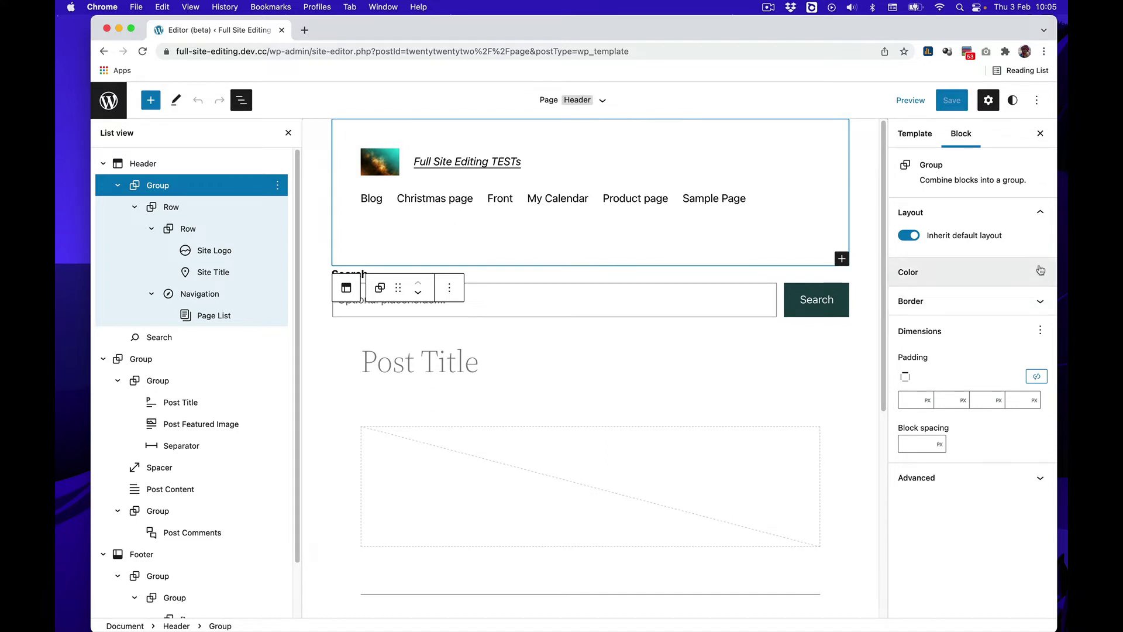
left_click(1041, 272)
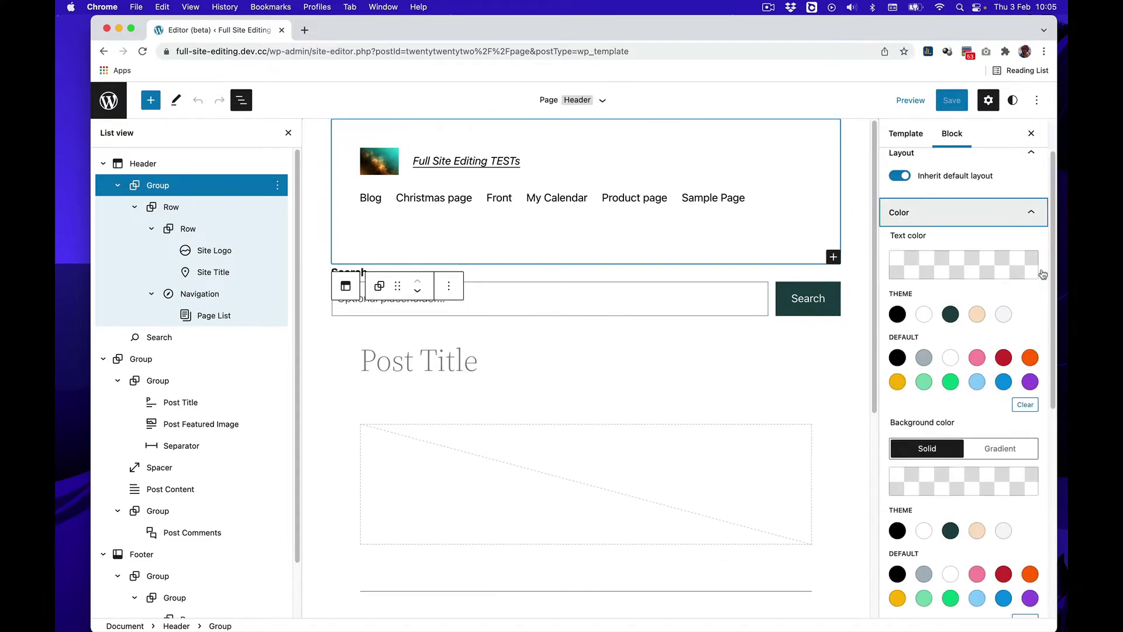
scroll(1041, 286, "down", 3)
scroll(1039, 311, "up", 2)
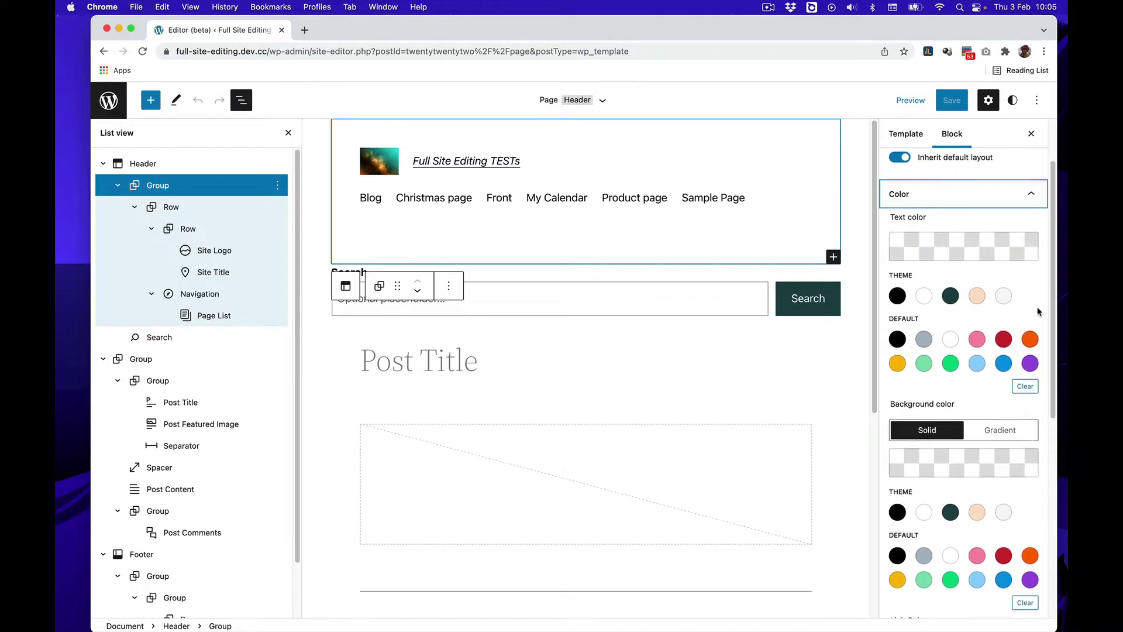
scroll(1039, 311, "up", 1)
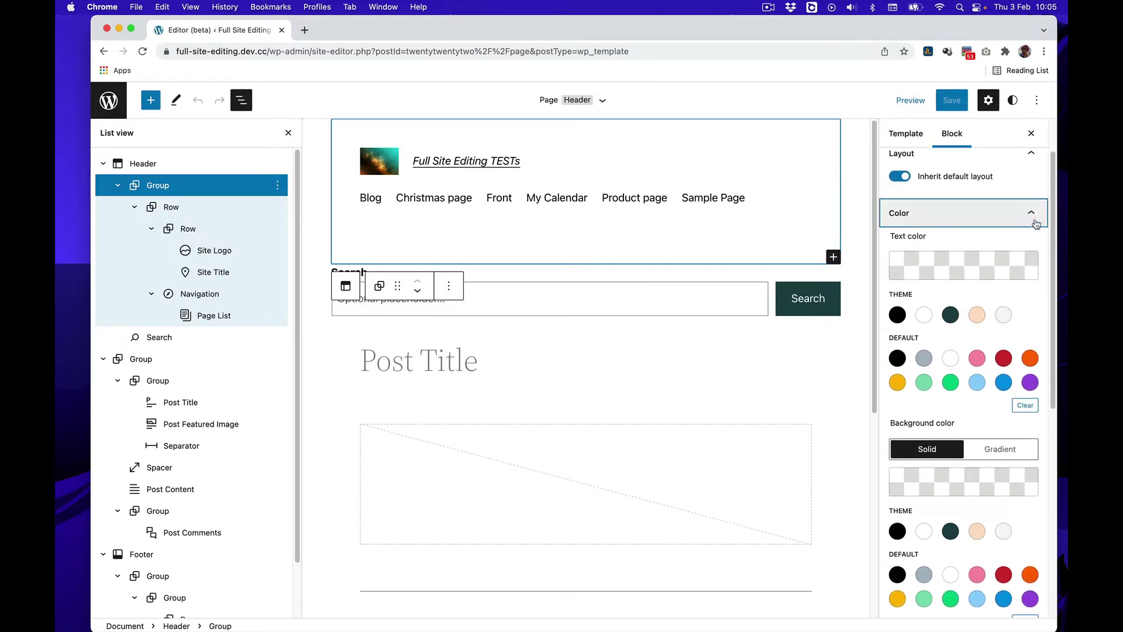
left_click(1034, 221)
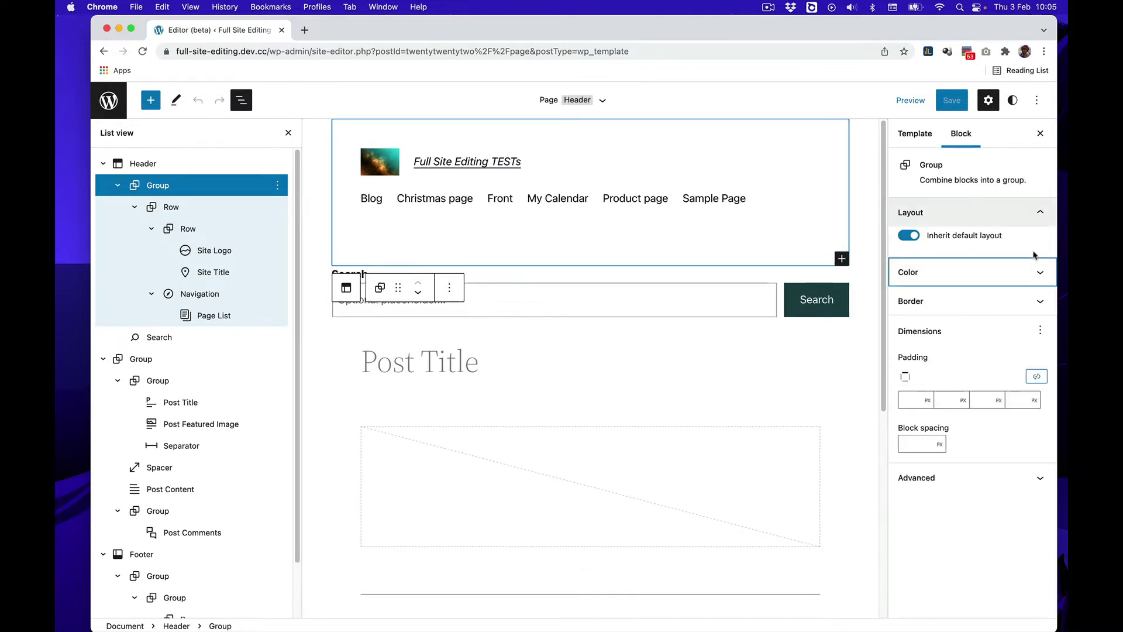
left_click(1042, 302)
left_click(1042, 303)
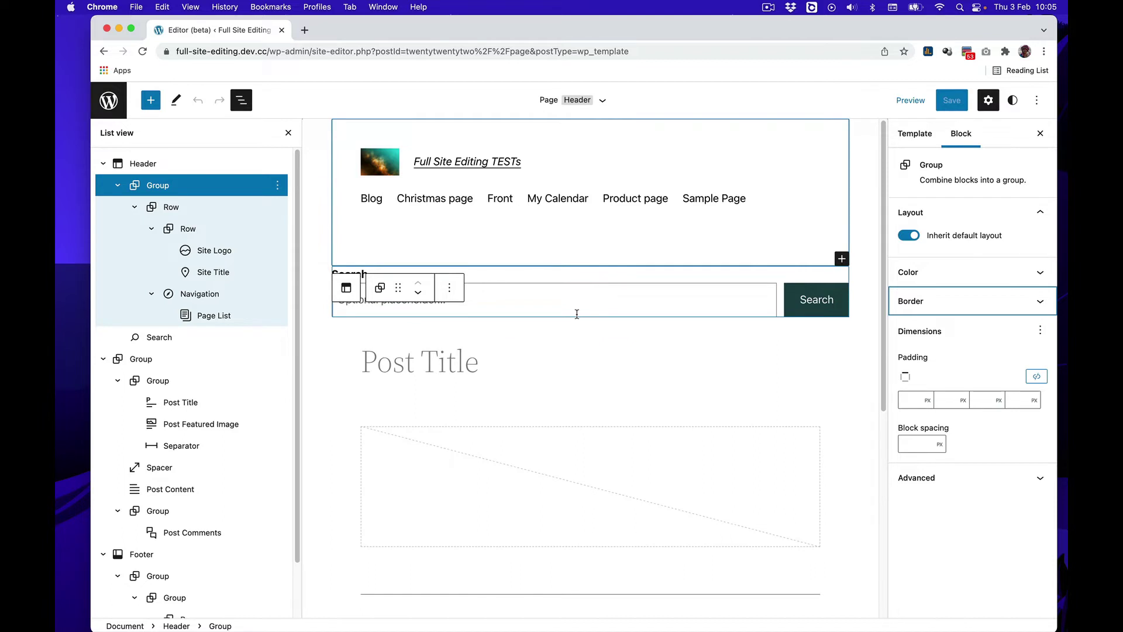
Select the Header template part and review its Advanced settings.
left_click(176, 626)
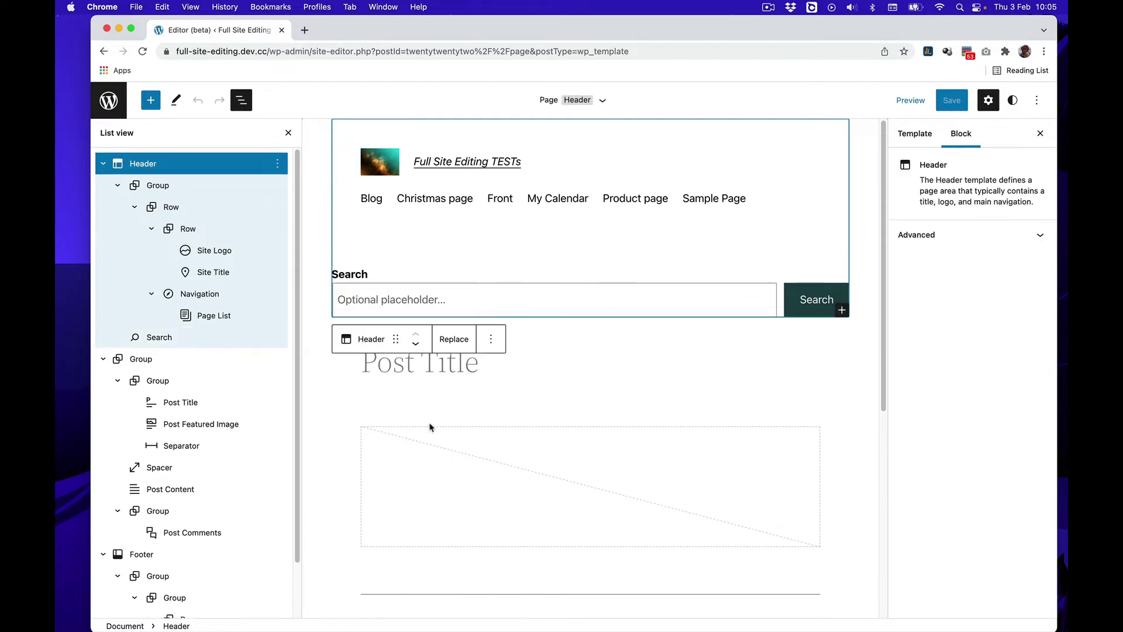
mouse_move(430, 427)
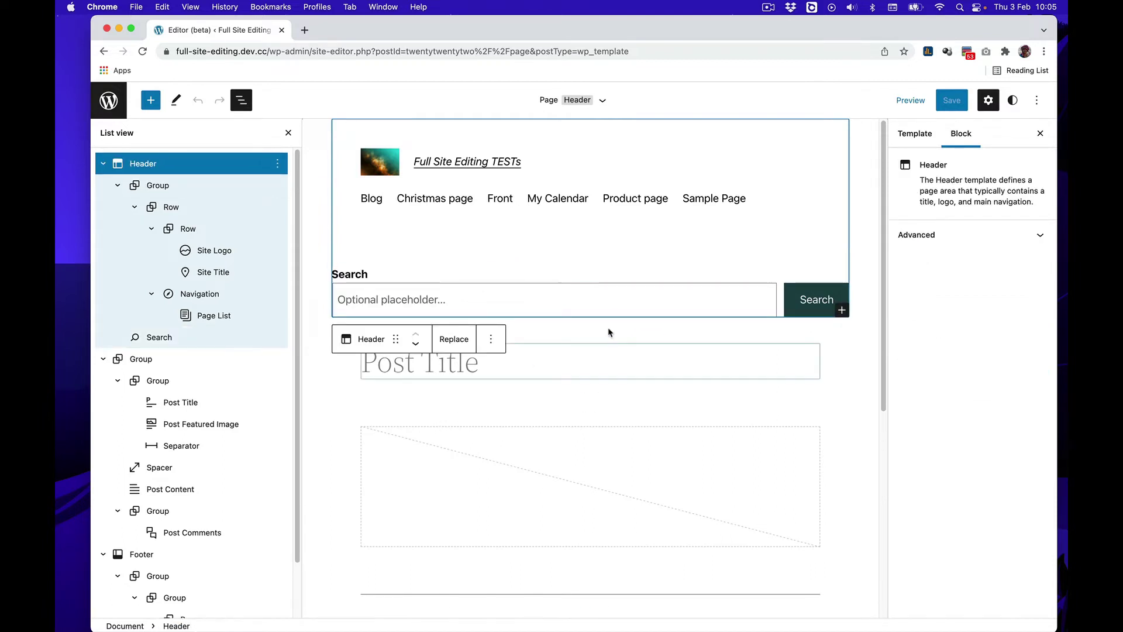
mouse_move(629, 328)
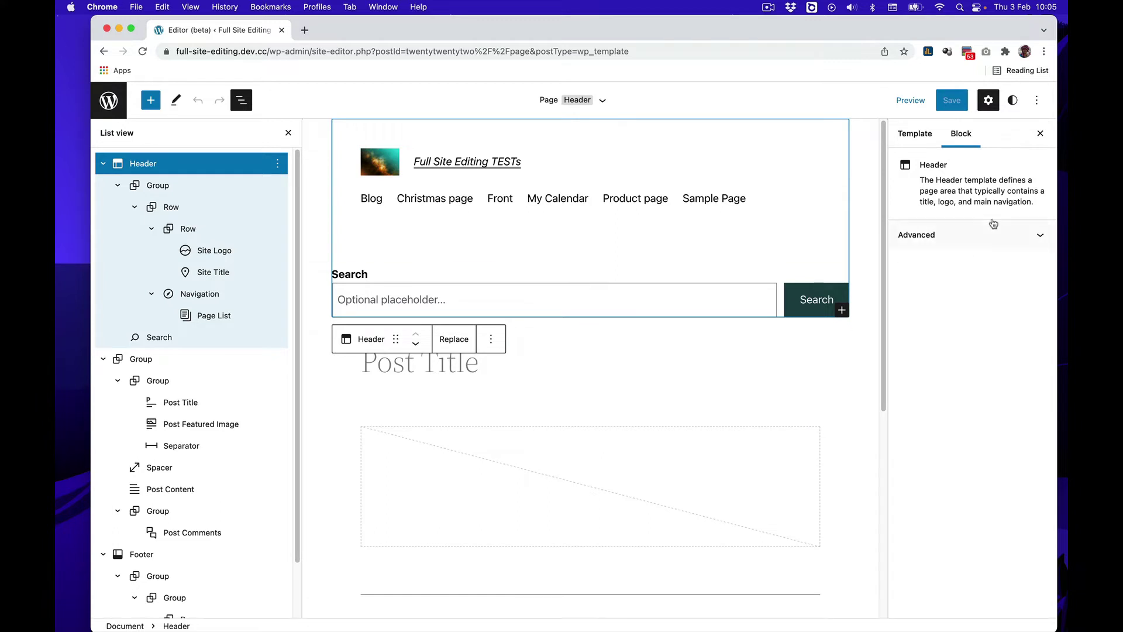
left_click(1043, 236)
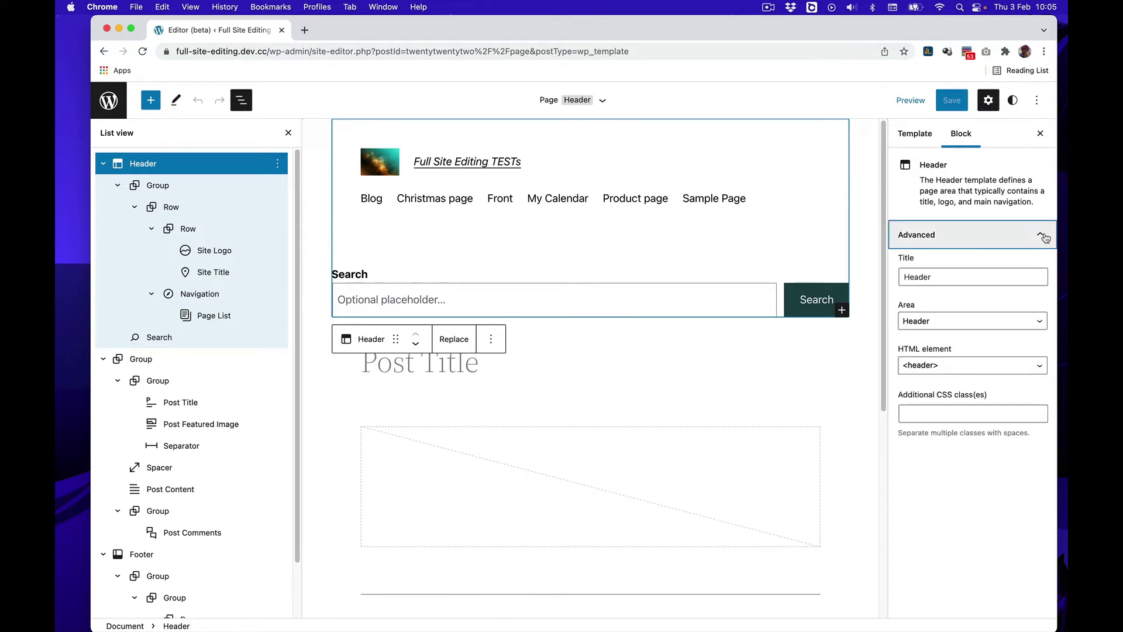
left_click(1044, 237)
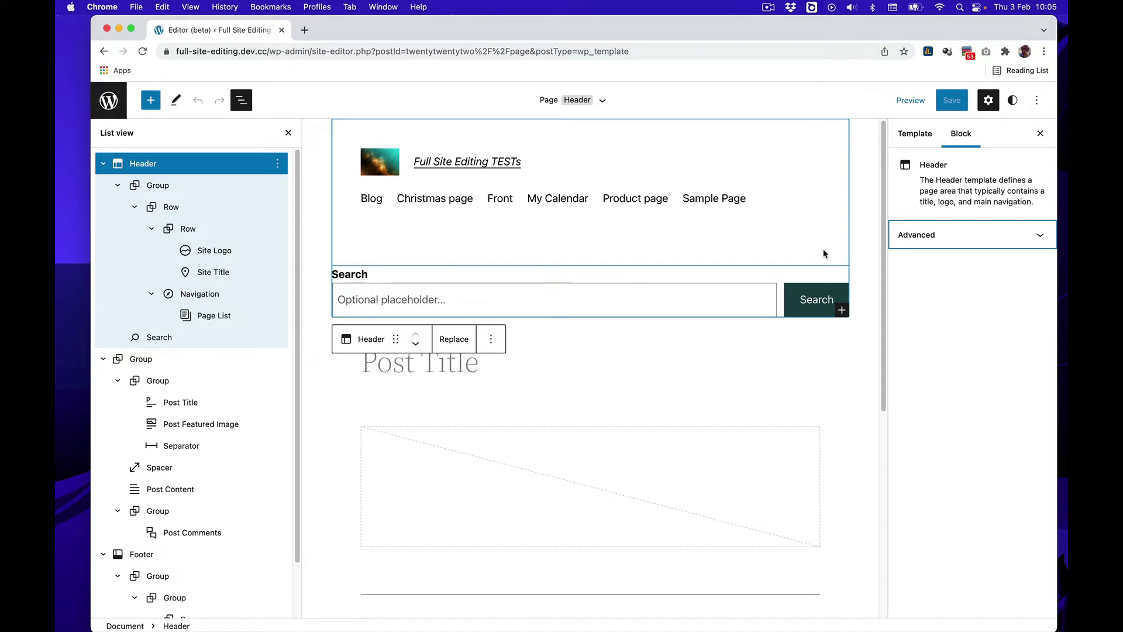
Inspect the header's outer Row block, and check the Border and Color settings of its parent Group.
left_click(596, 251)
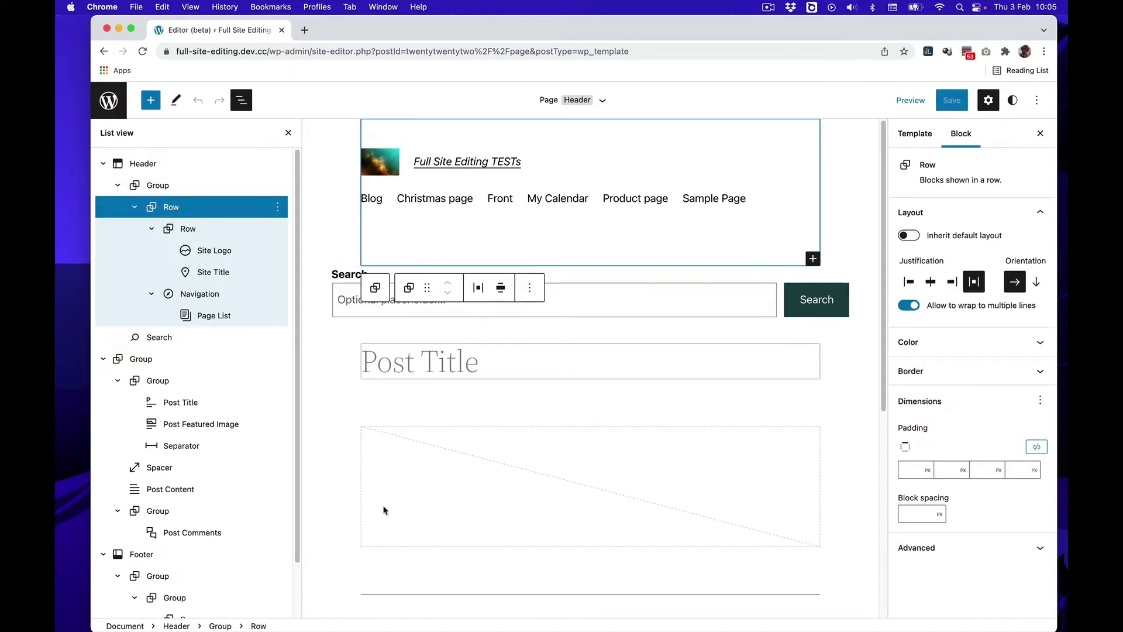
left_click(168, 187)
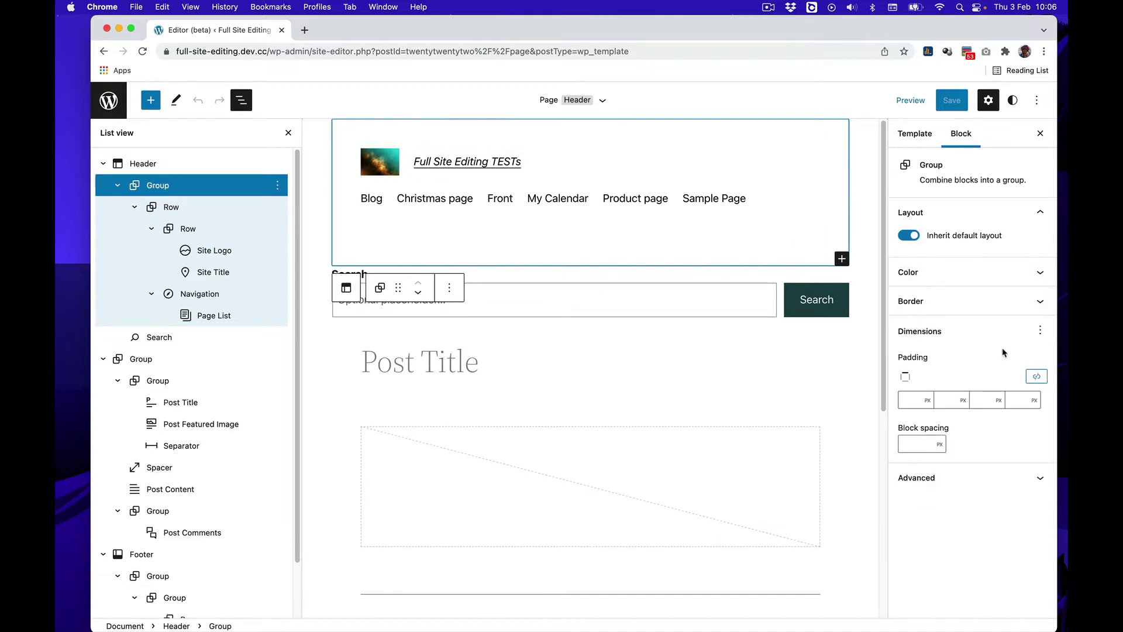
left_click(1035, 304)
left_click(1035, 305)
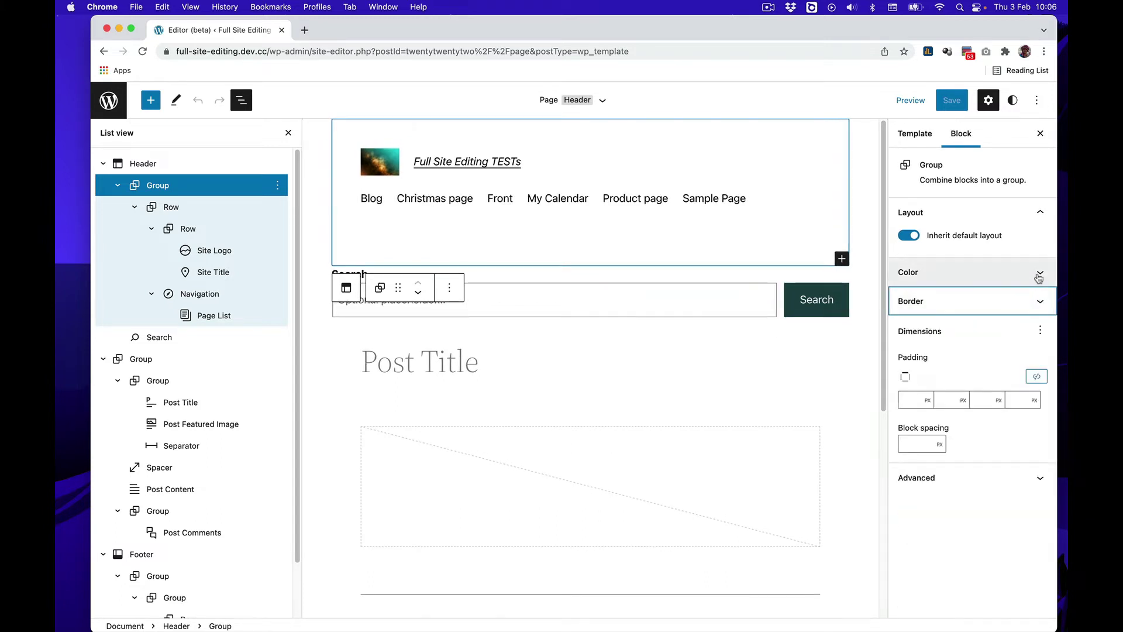
left_click(1038, 273)
scroll(1026, 338, "up", 5)
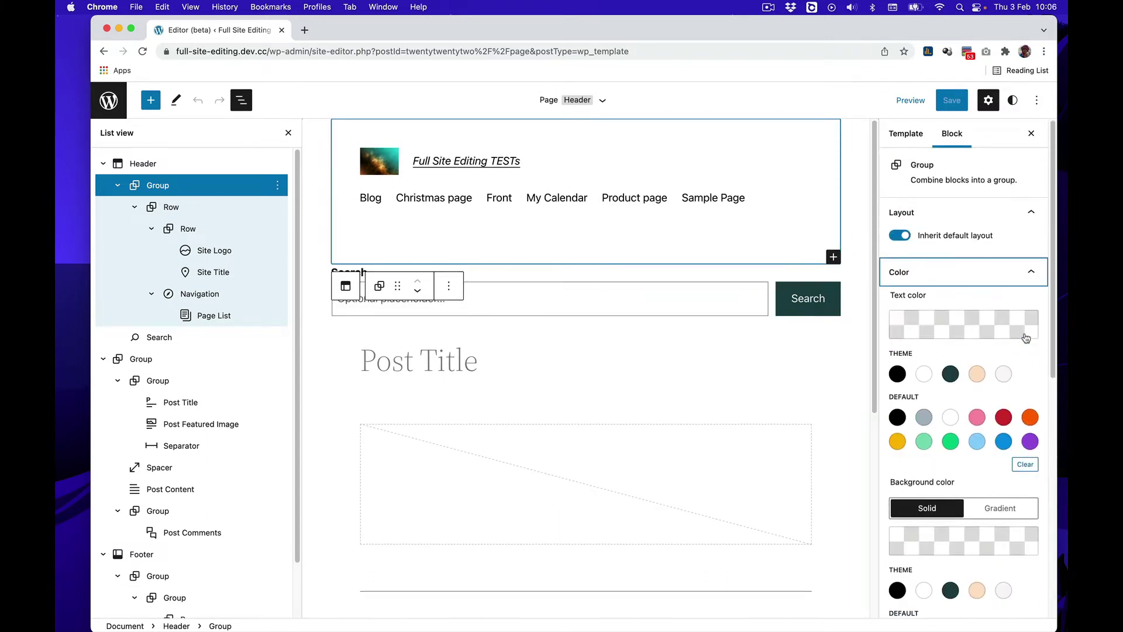
left_click(1037, 274)
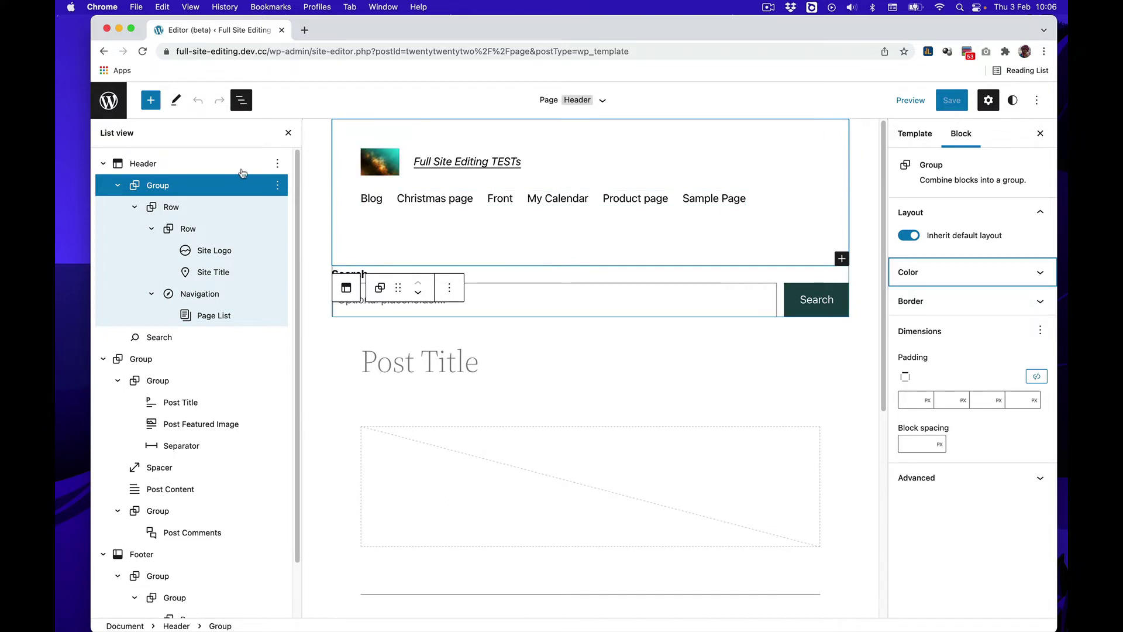
Check the block options available for the Header template part and compare its settings with those of the Group inside it.
left_click(208, 164)
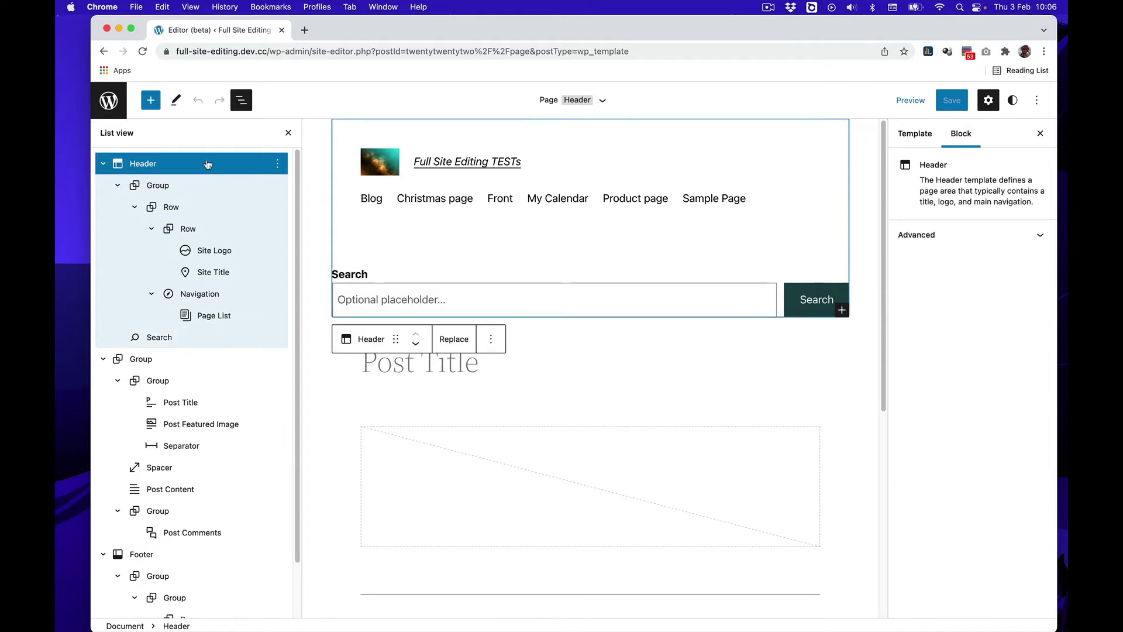
left_click(277, 164)
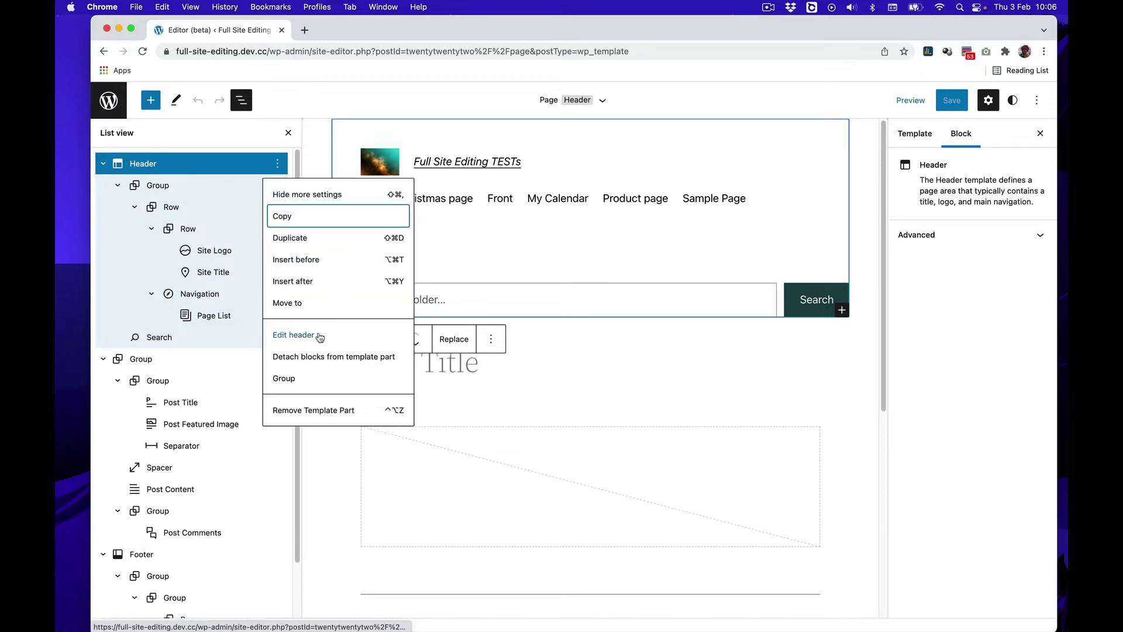
left_click(724, 256)
left_click(373, 286)
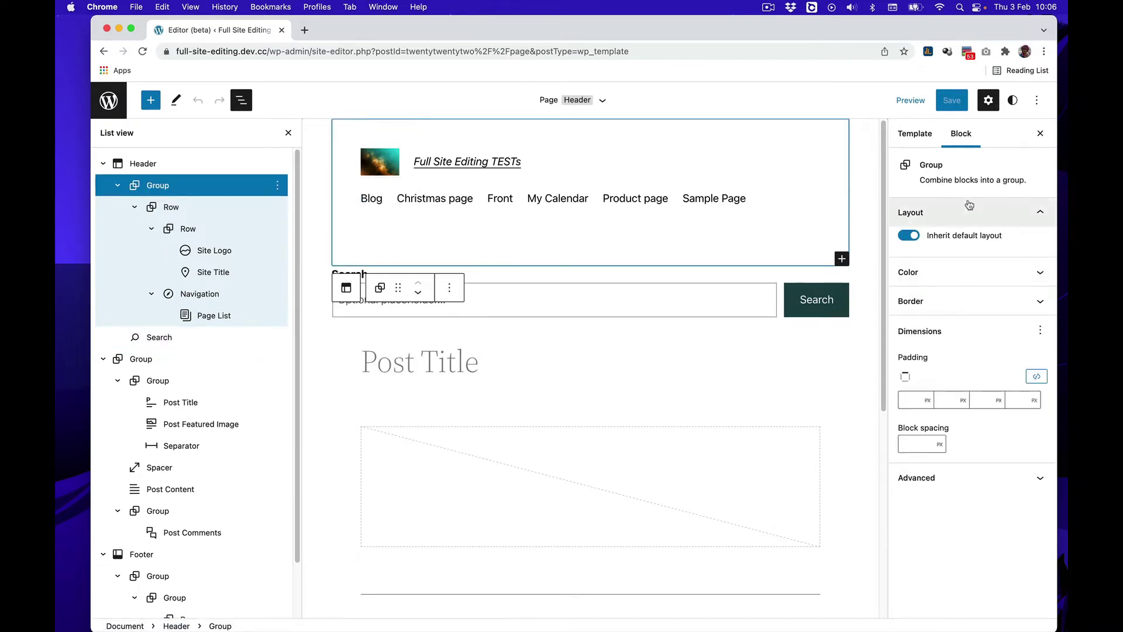
left_click(176, 625)
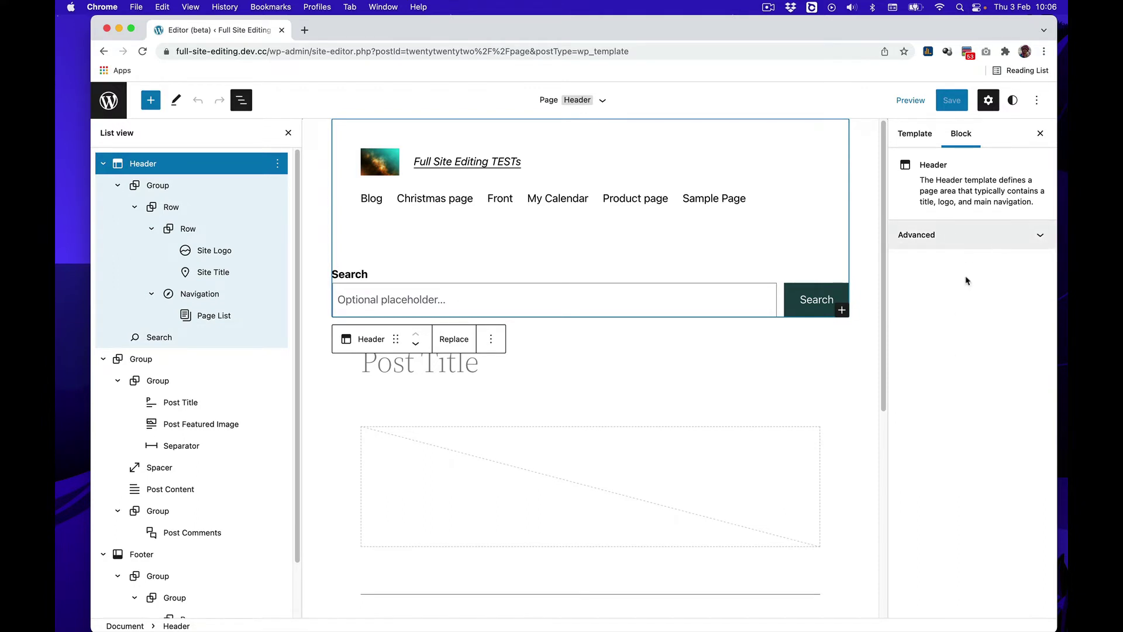
Open the header for separate editing, check its template and block settings, and return to the Page template.
left_click(277, 165)
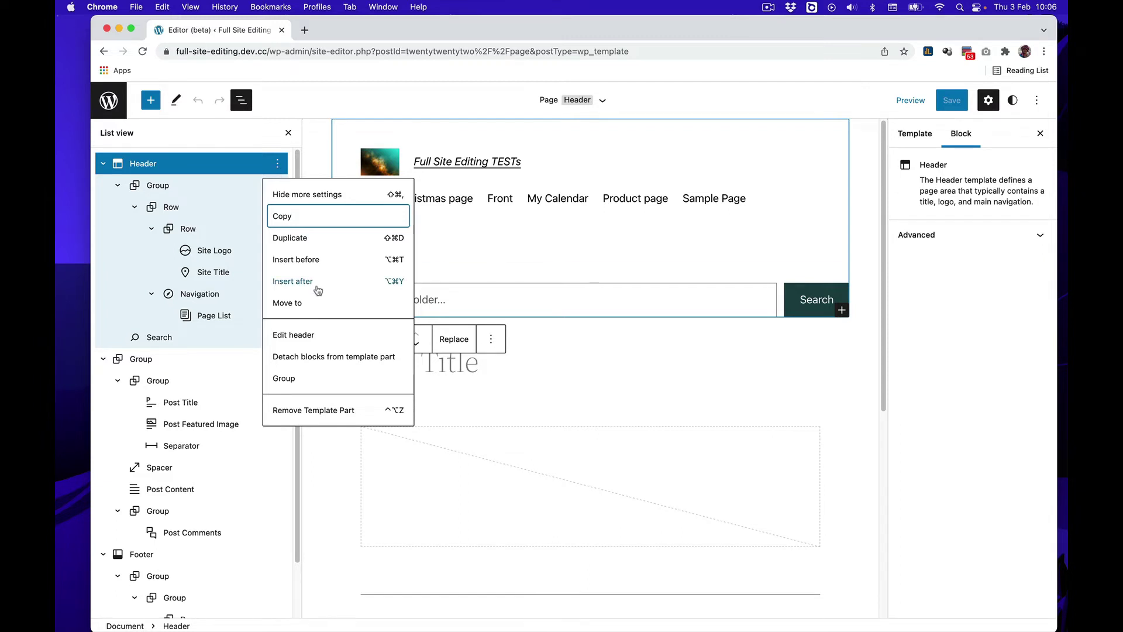
left_click(318, 338)
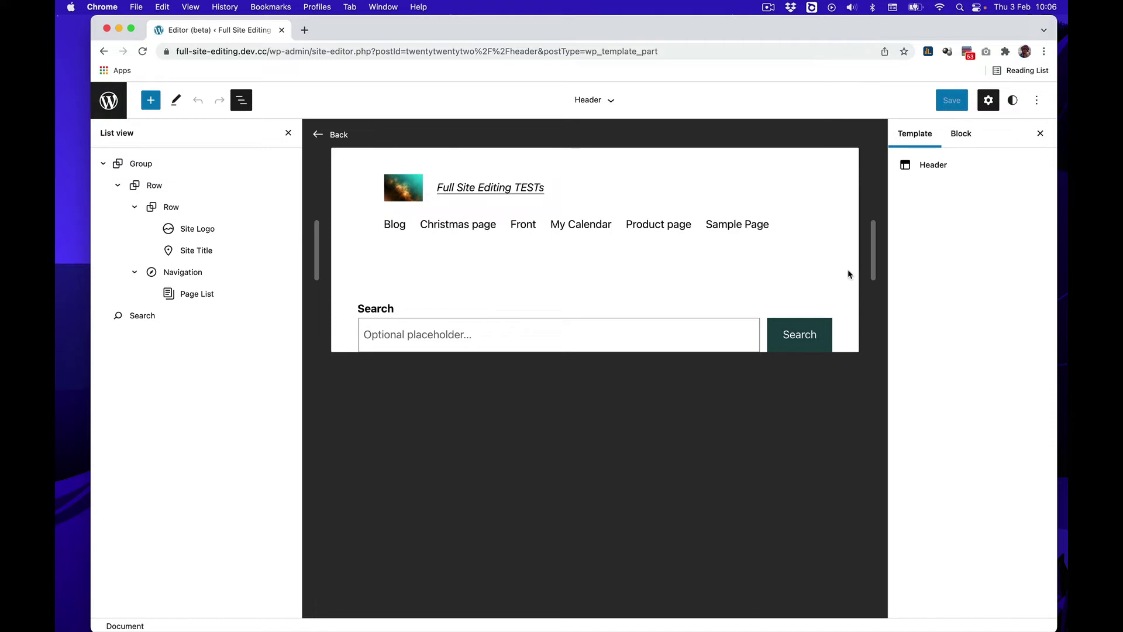
left_click(963, 134)
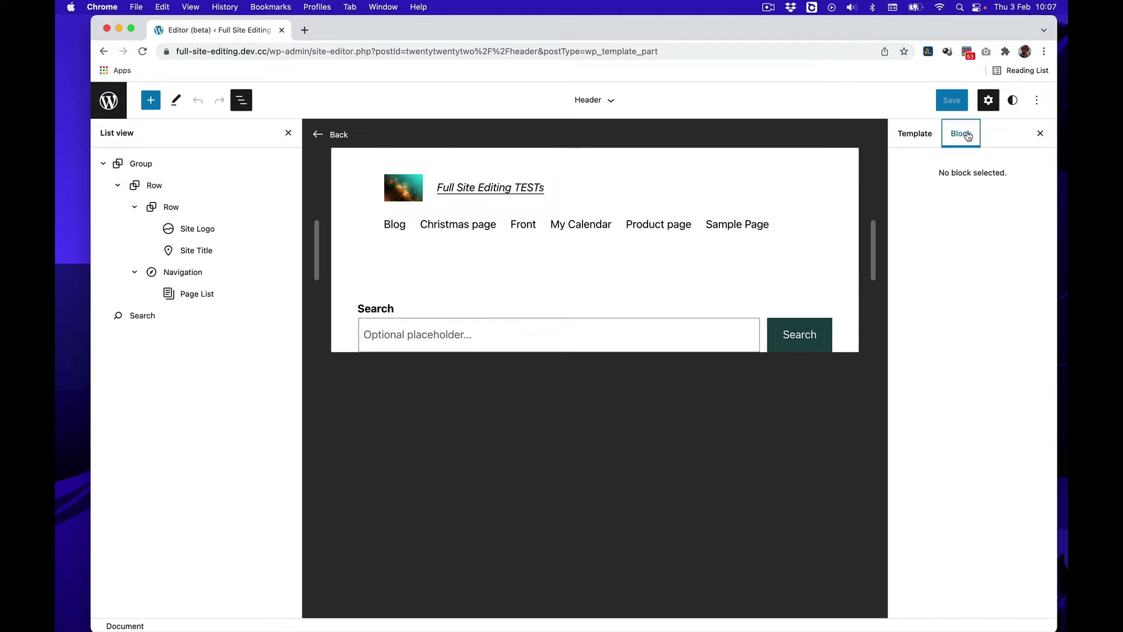
left_click(924, 137)
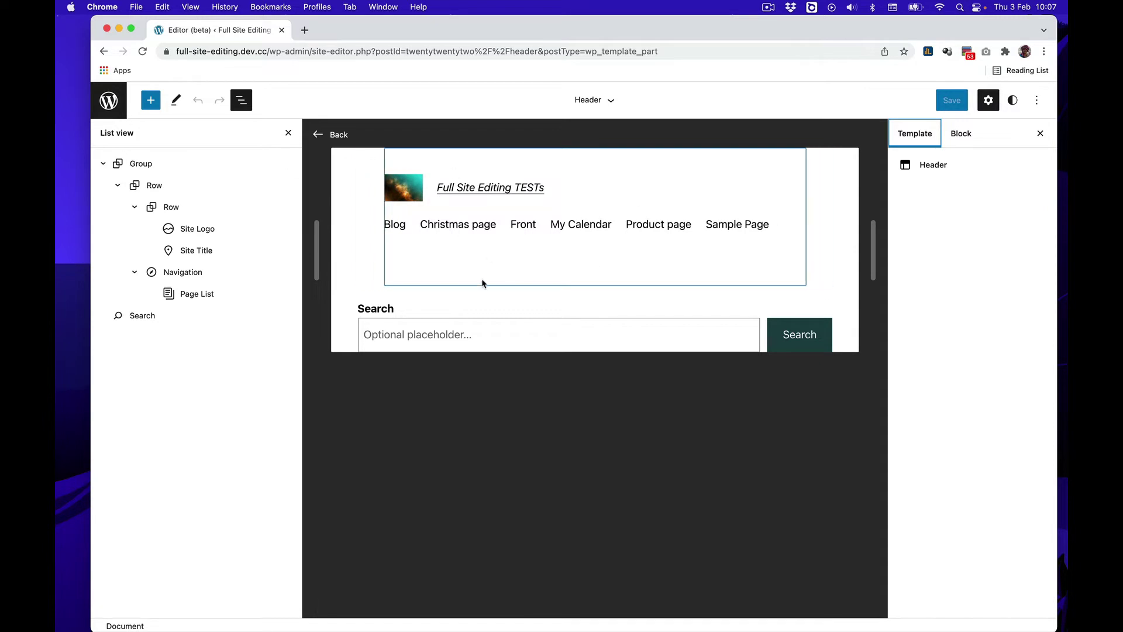
left_click(340, 135)
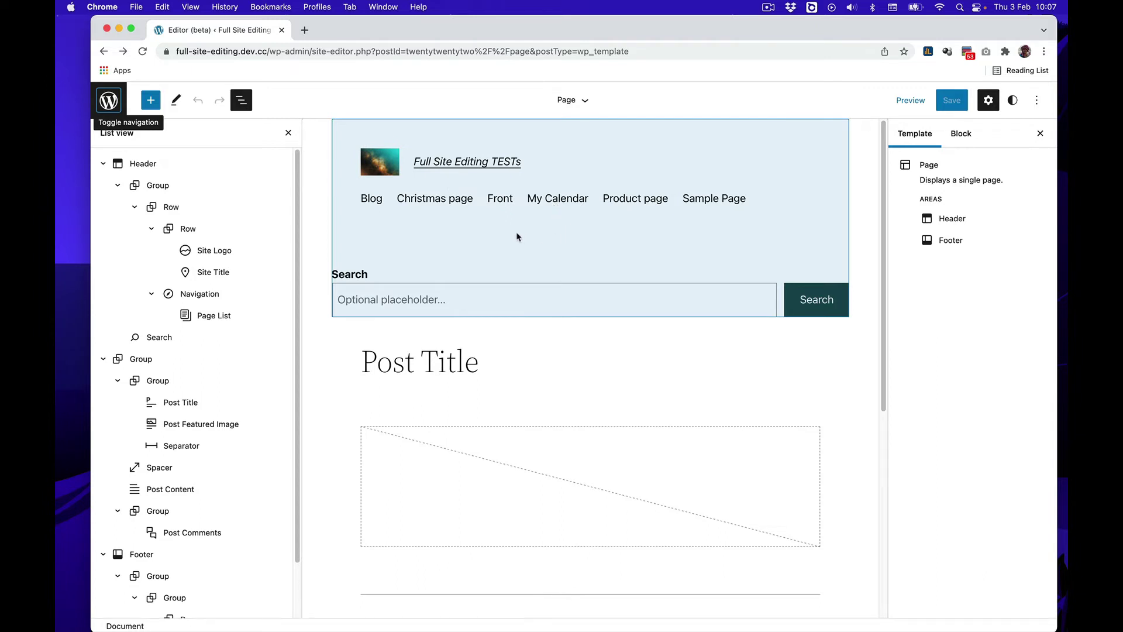
Leave the site editor for the dashboard and open the Product page for editing.
left_click(109, 102)
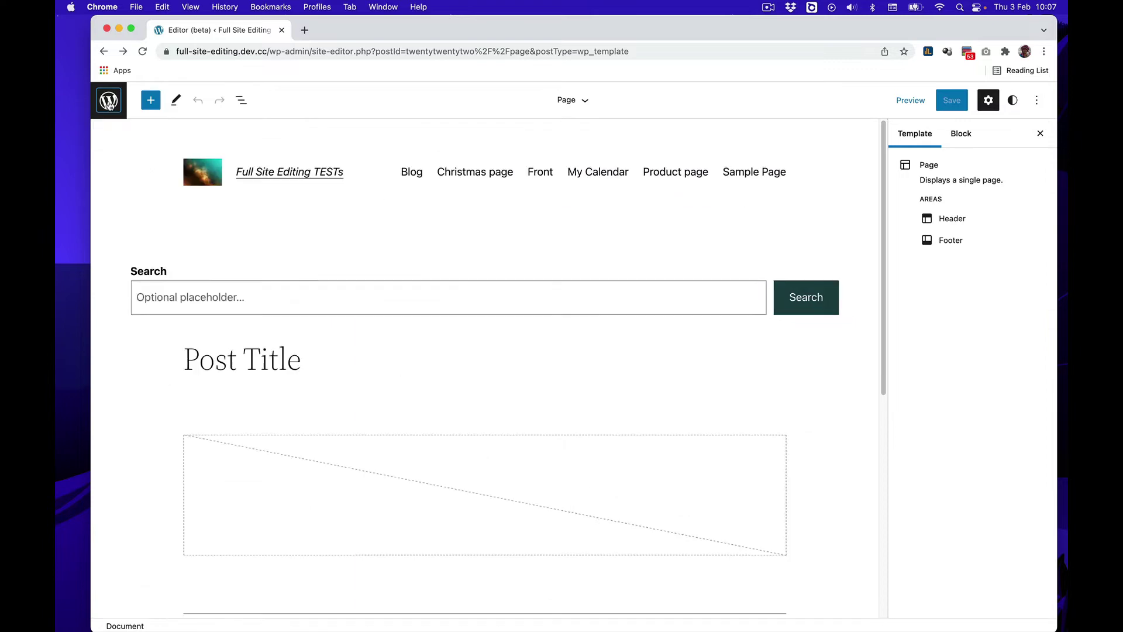
left_click(159, 149)
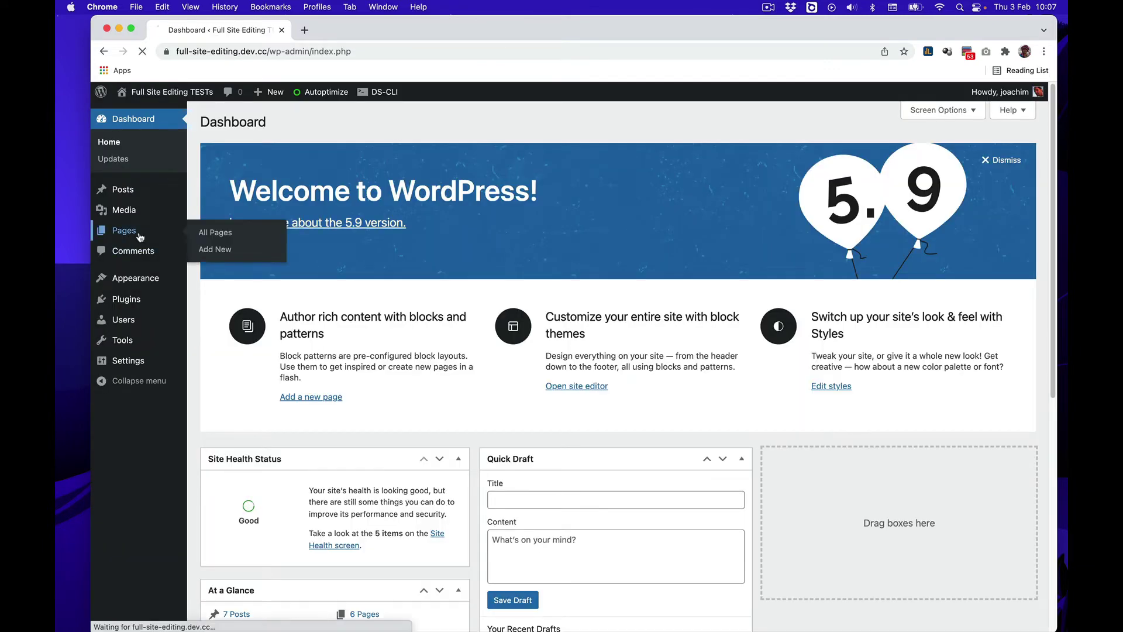
left_click(140, 236)
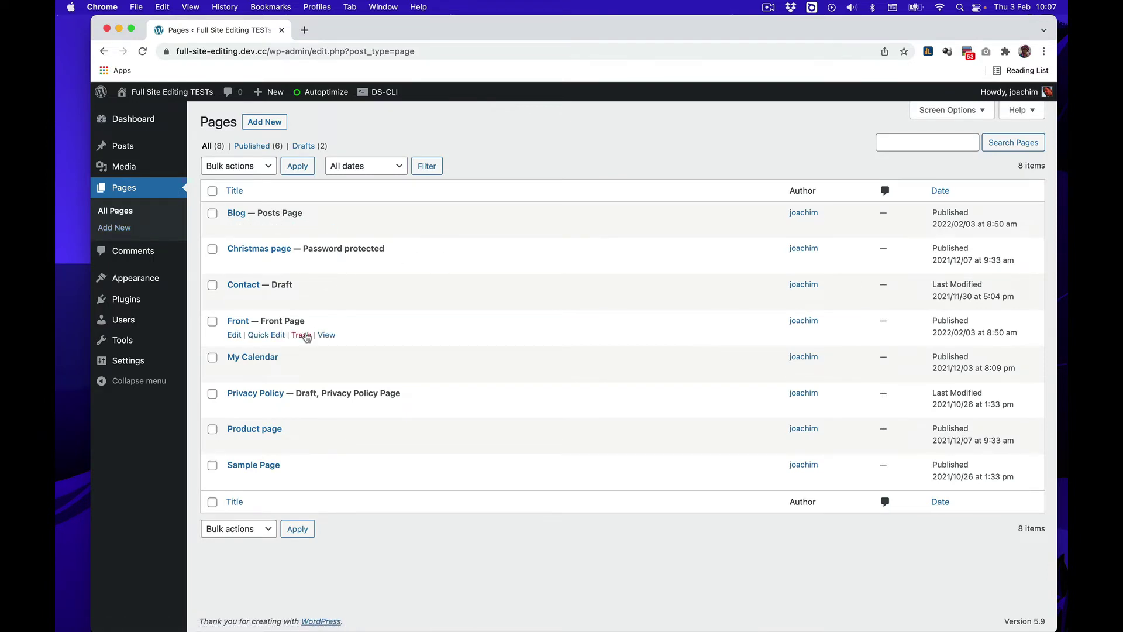
left_click(248, 429)
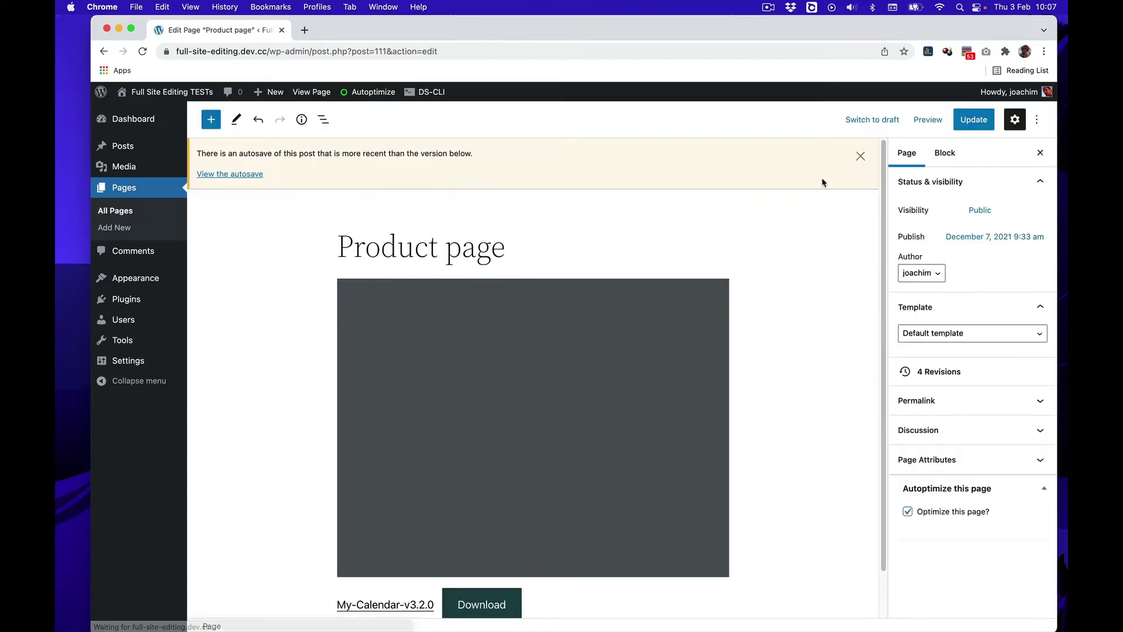
Dismiss the autosave notice and insert an Image block with Sun-bursts.jpg from the media library after "Some text.".
left_click(859, 157)
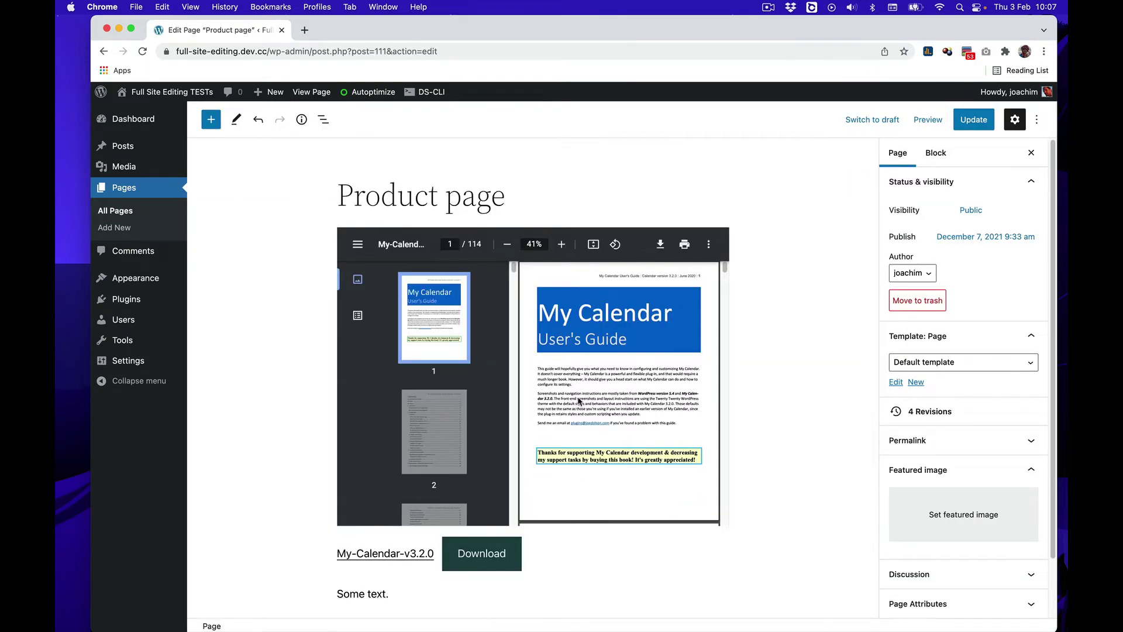
left_click(419, 596)
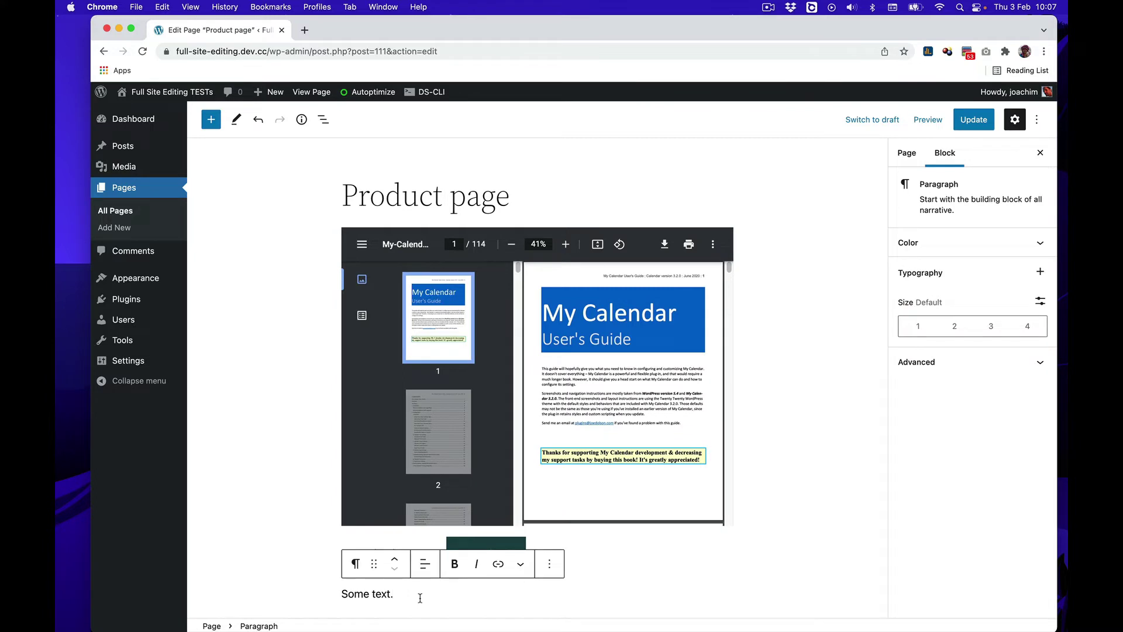
key("Return")
type("/img")
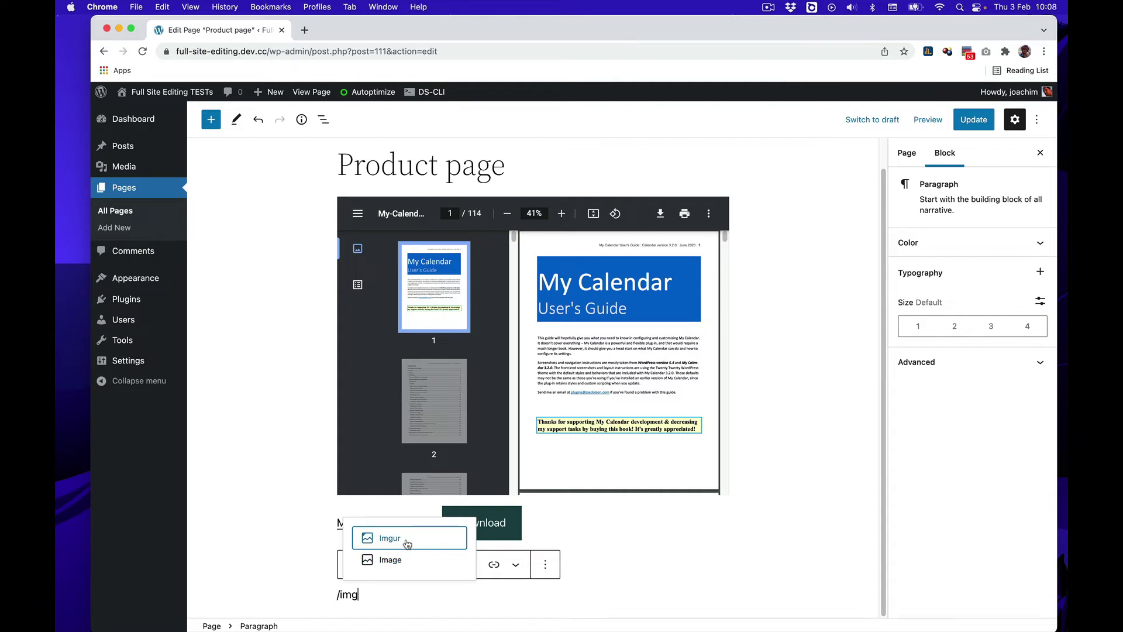
left_click(405, 561)
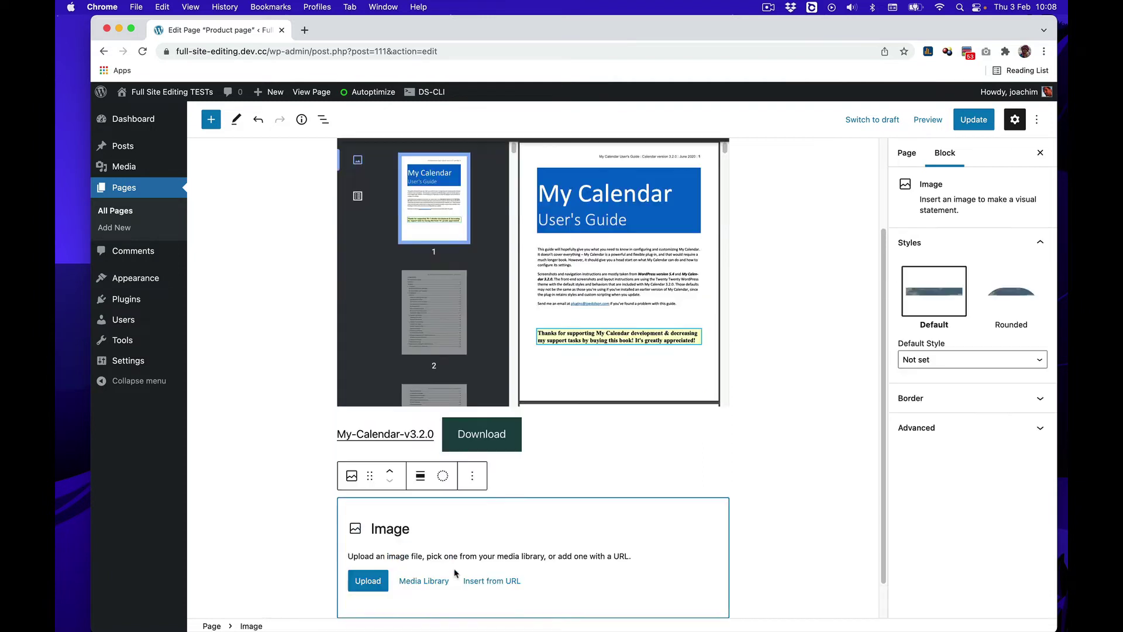
left_click(430, 579)
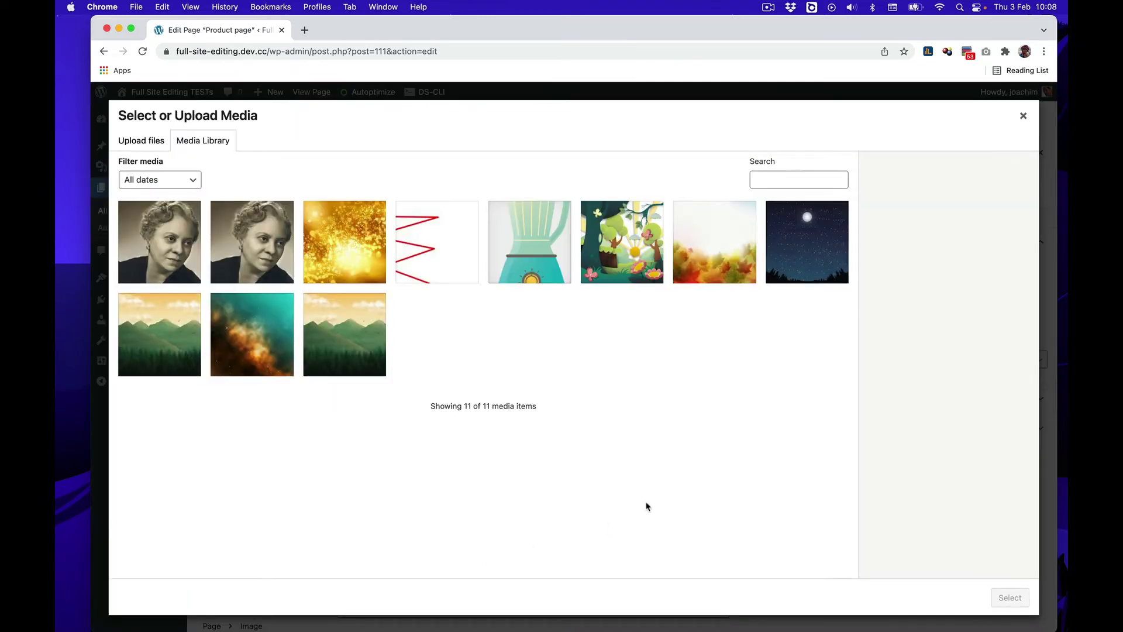
left_click(362, 233)
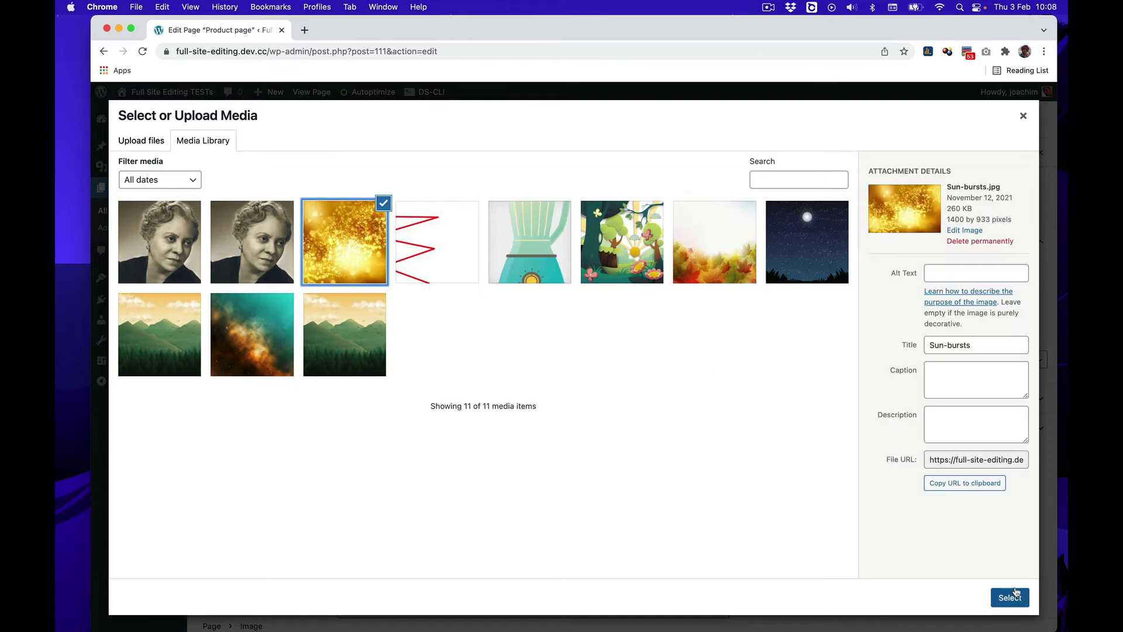
left_click(1010, 597)
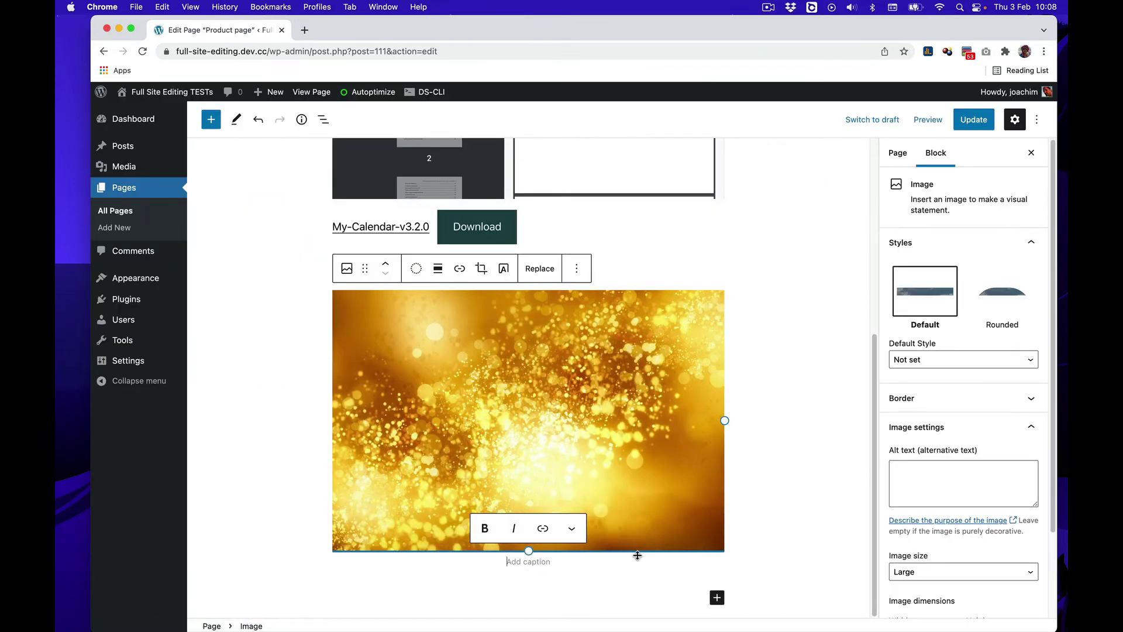
Caption the Sun-bursts image "Here is a caption." and add an empty paragraph below it.
type("Here is an")
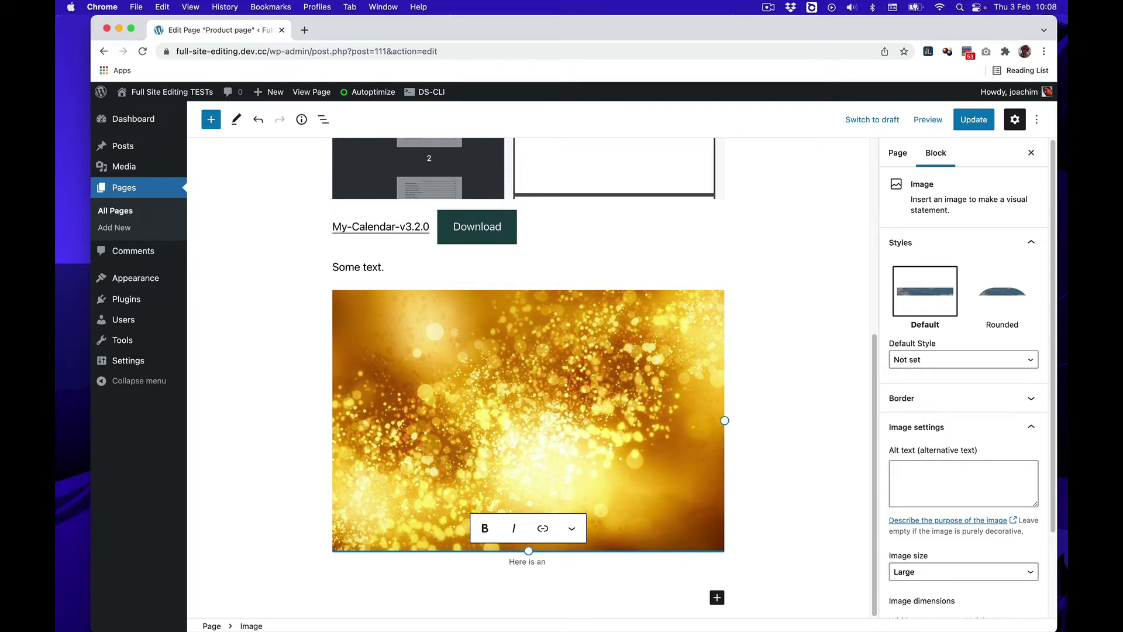
type(" caption")
key("BackSpace")
key("Return")
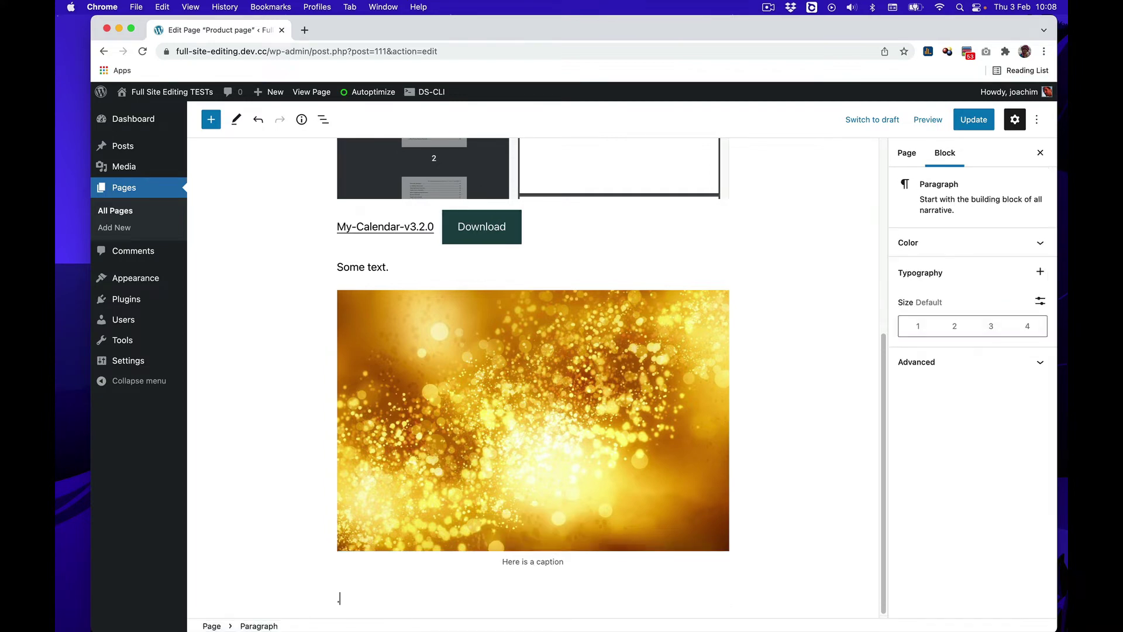
left_click(568, 561)
type(".")
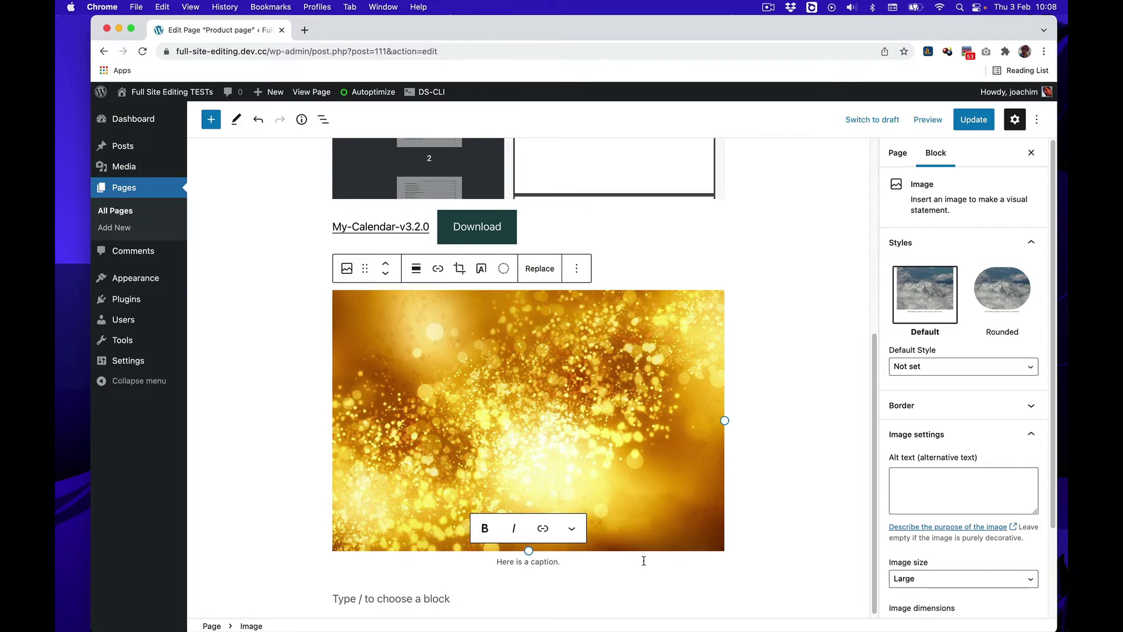
Make the whole image caption bold and highlight it with black (#000000) as the text color.
triple_click(549, 561)
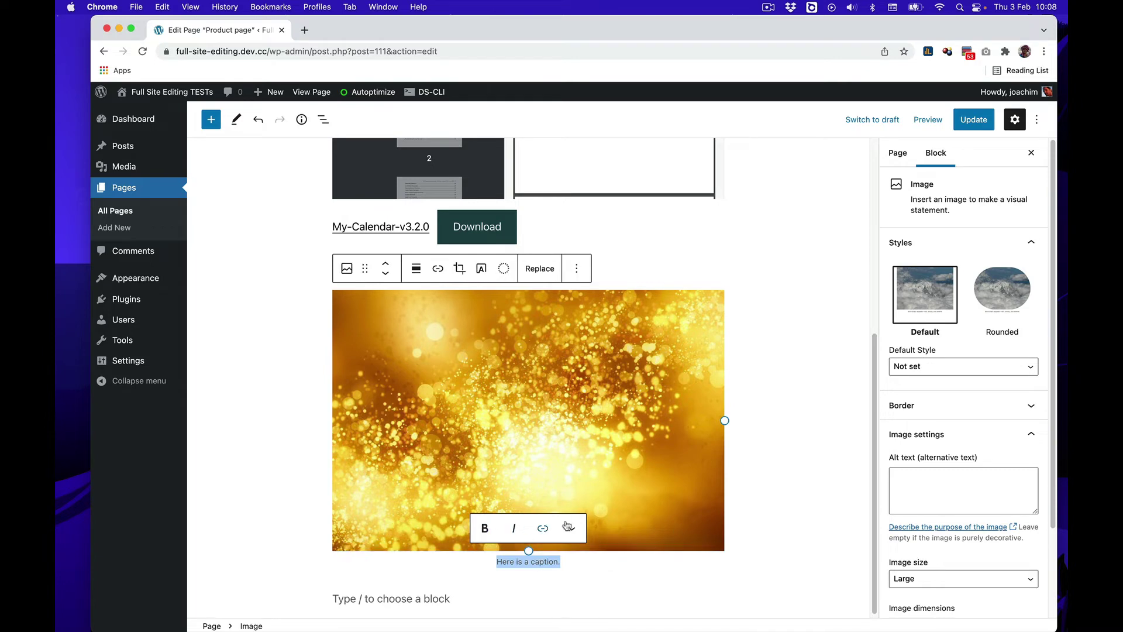
left_click(484, 529)
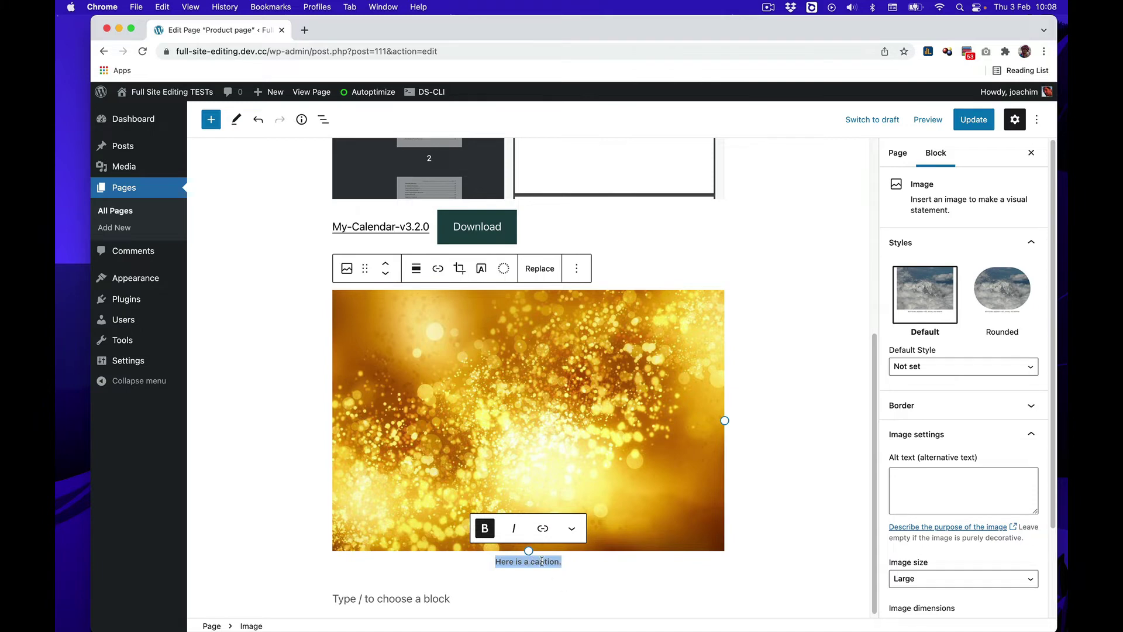
left_click(572, 530)
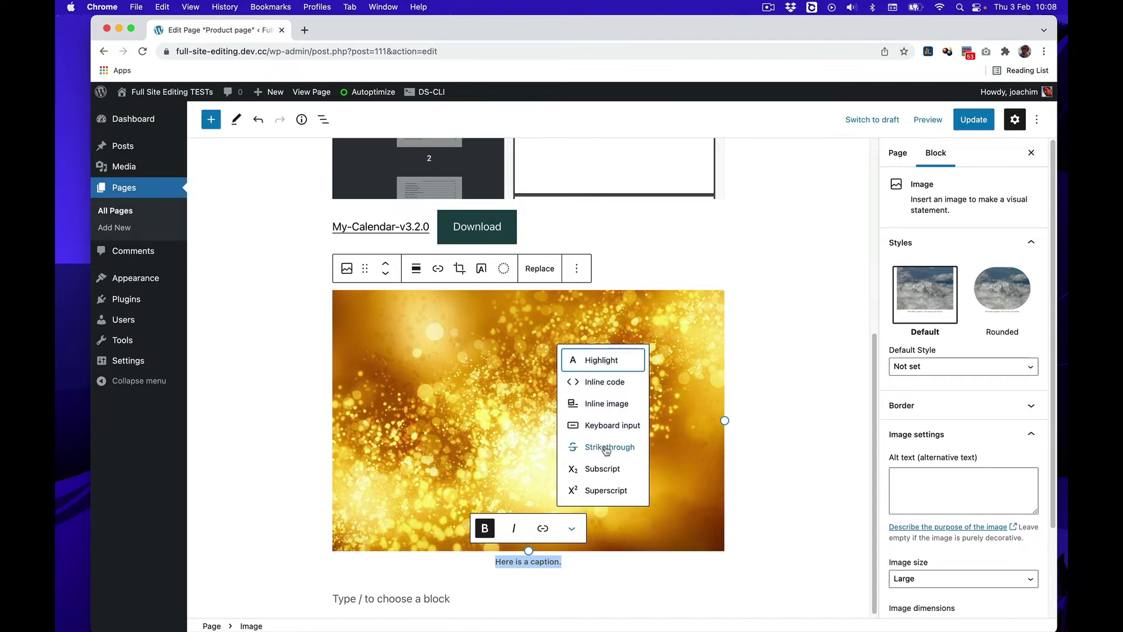
left_click(606, 366)
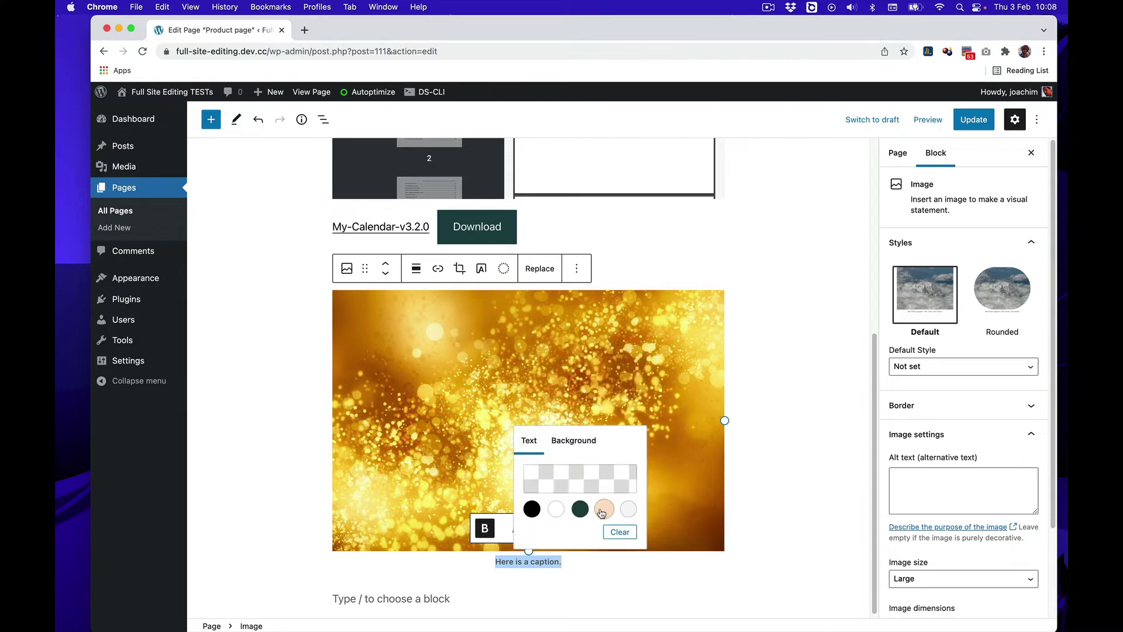
left_click(531, 511)
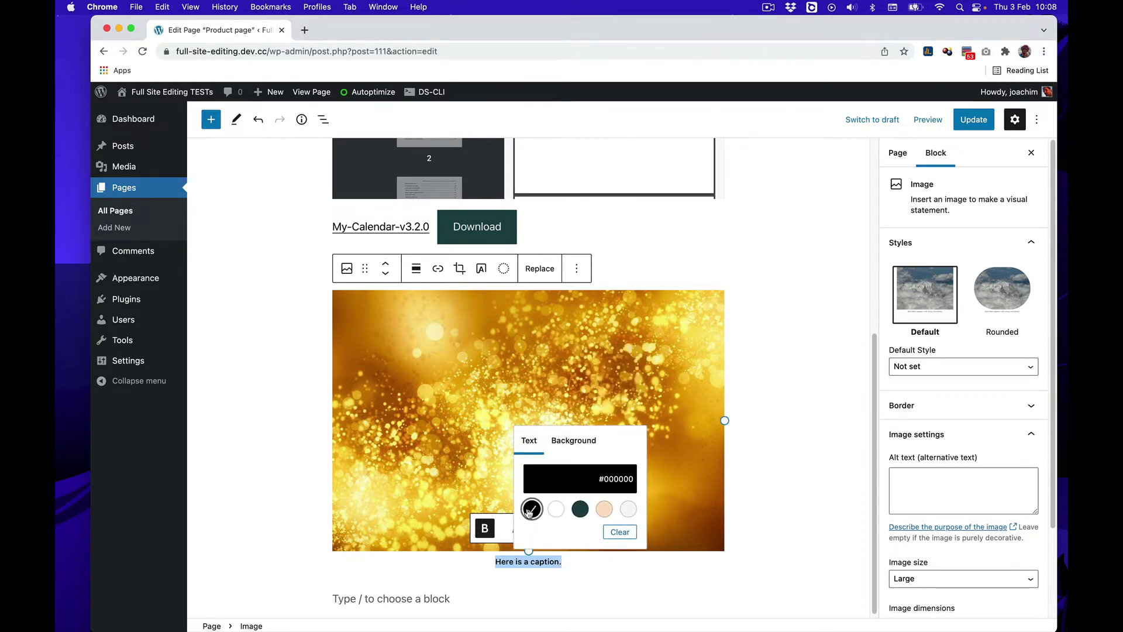
left_click(577, 562)
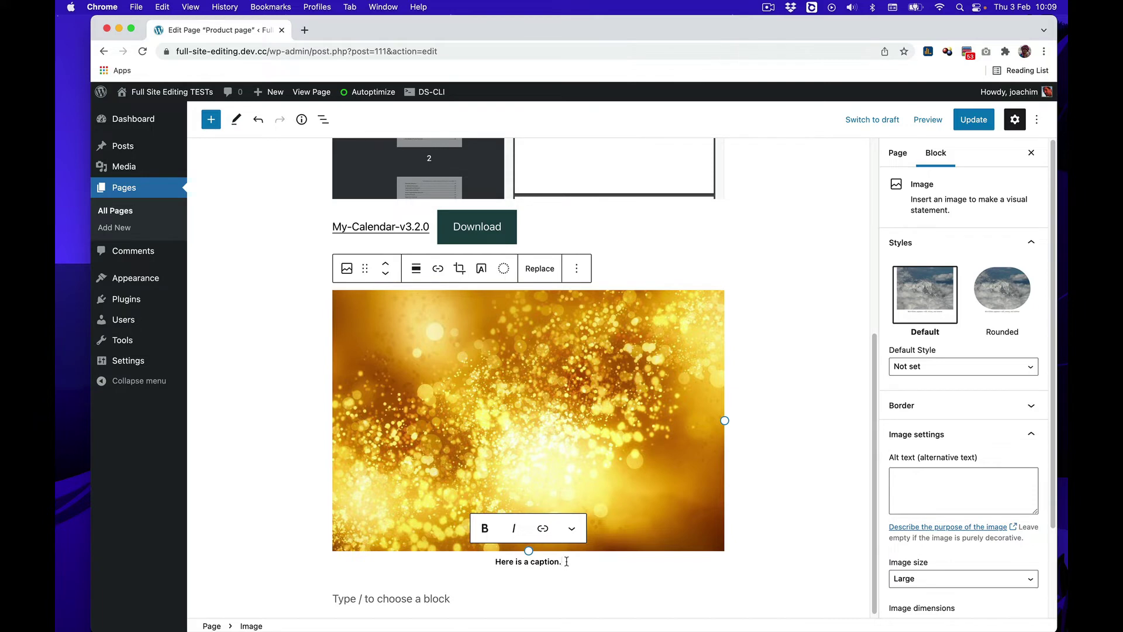
Insert a Gallery block below the captioned image.
left_click(407, 596)
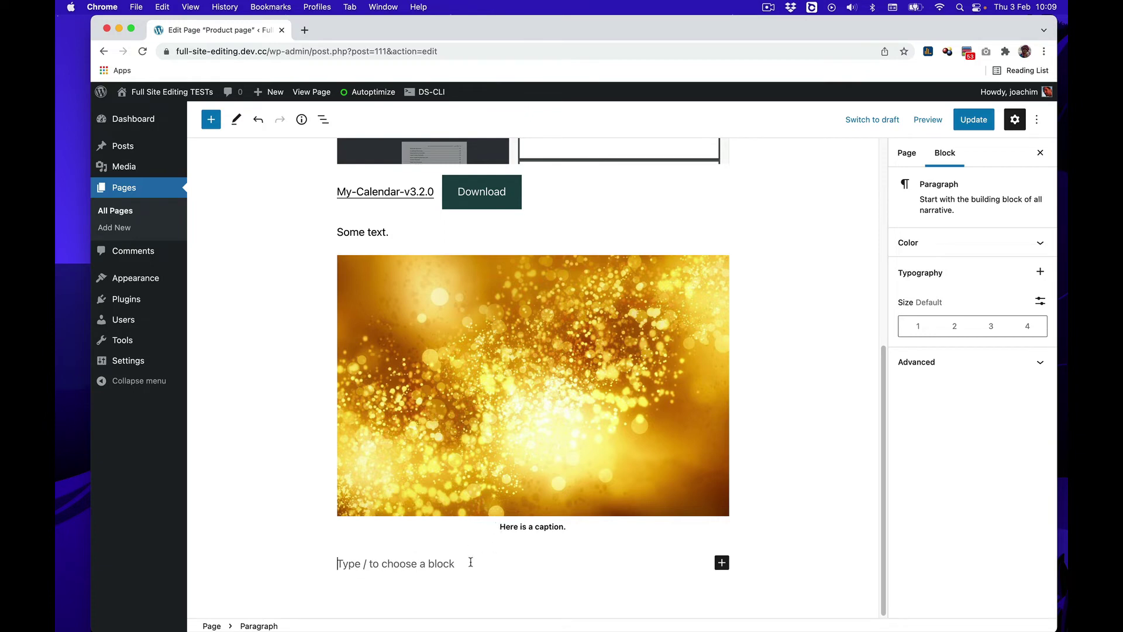
type("/gall")
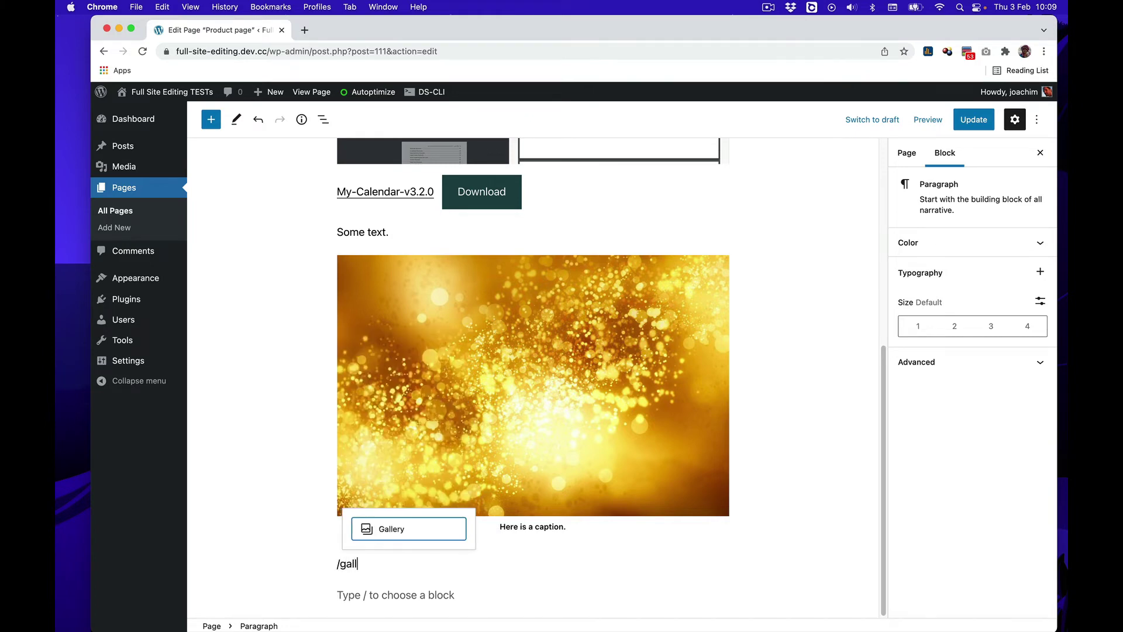
left_click(450, 534)
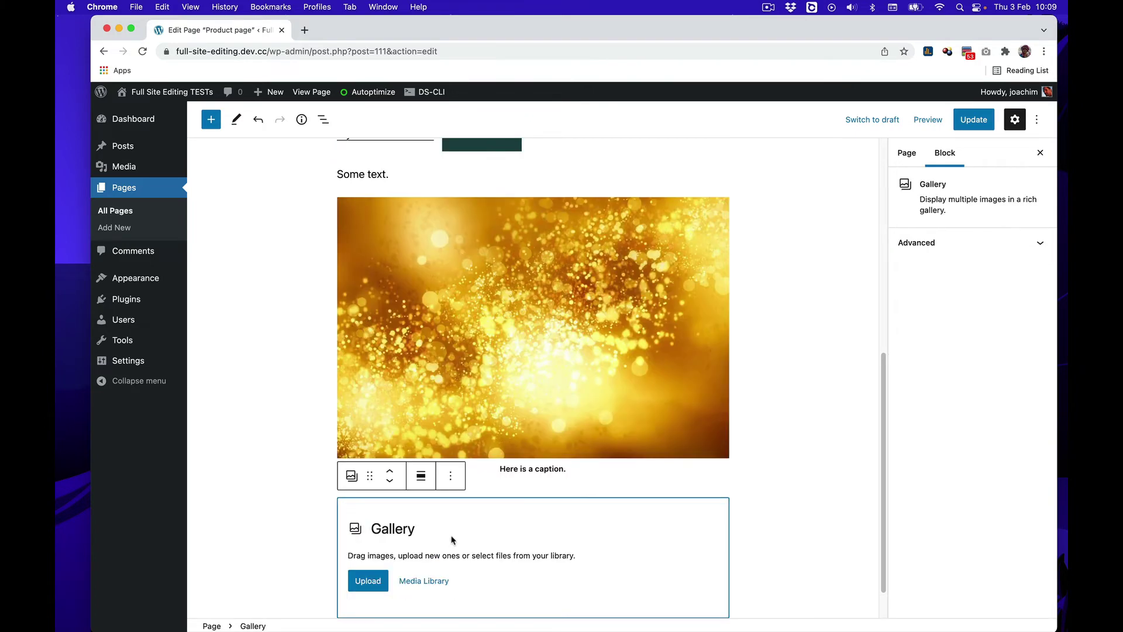
Fill the gallery from the media library with the Sun-bursts, blender, nature-flowers-sun, autumn leaves, Galaxy and night sky images.
left_click(438, 581)
left_click(465, 240)
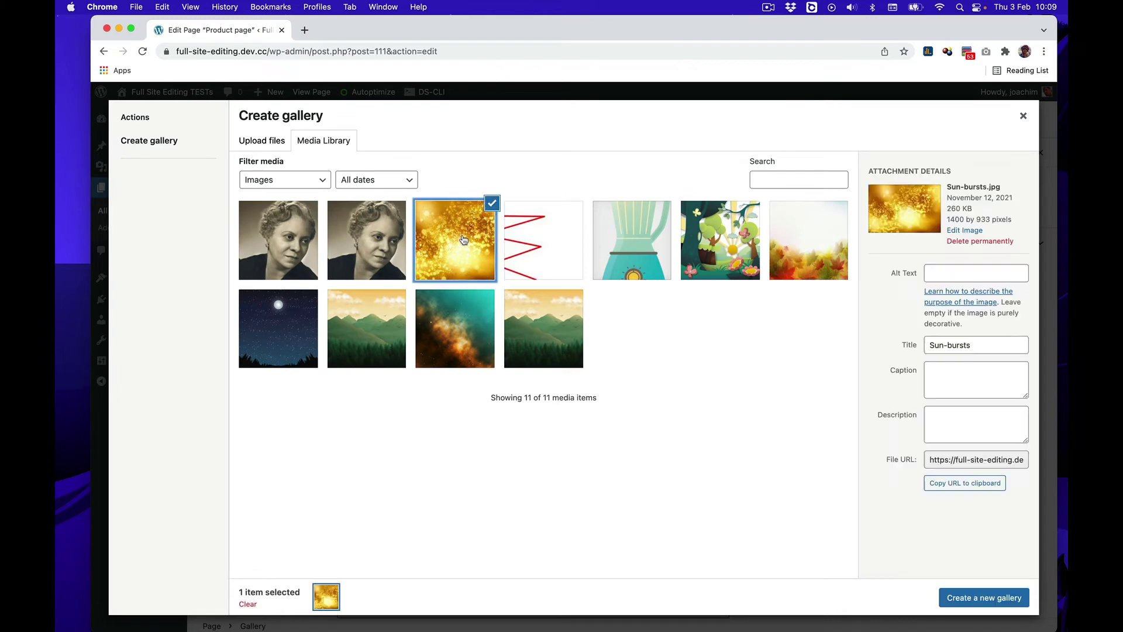
left_click(644, 252)
left_click(721, 253)
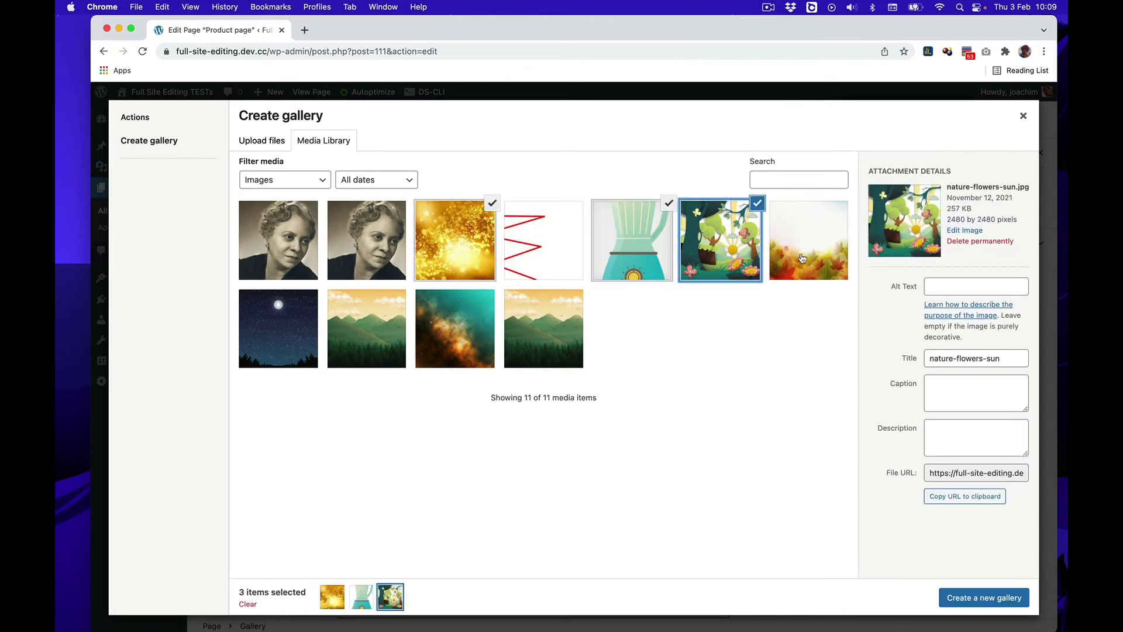
left_click(802, 258)
left_click(462, 323)
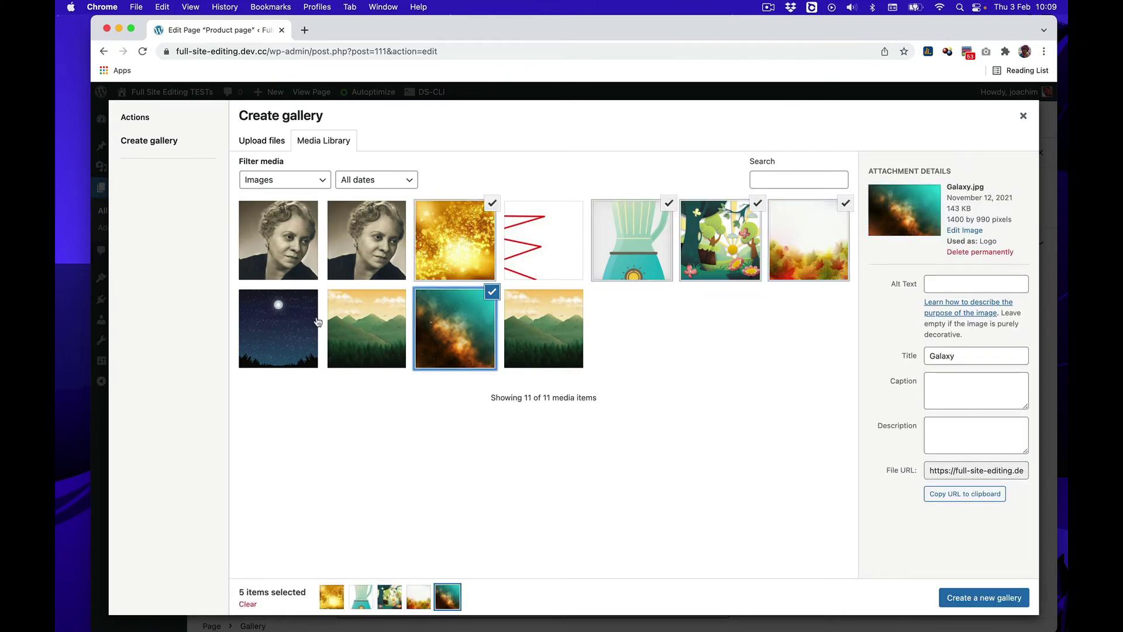
left_click(284, 322)
left_click(1008, 597)
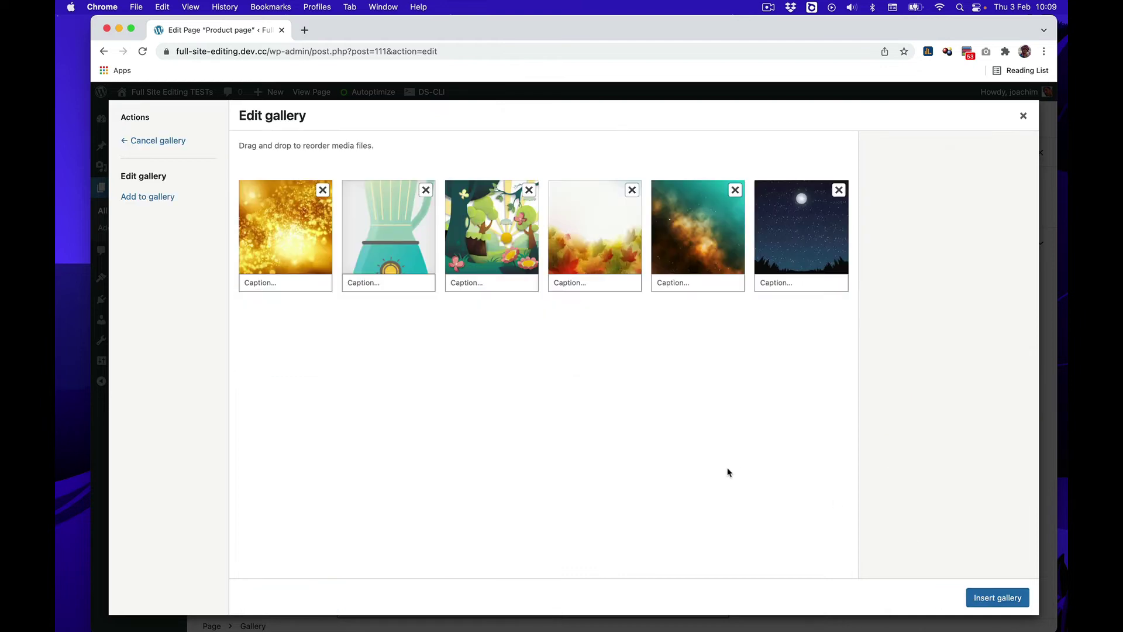
left_click(998, 597)
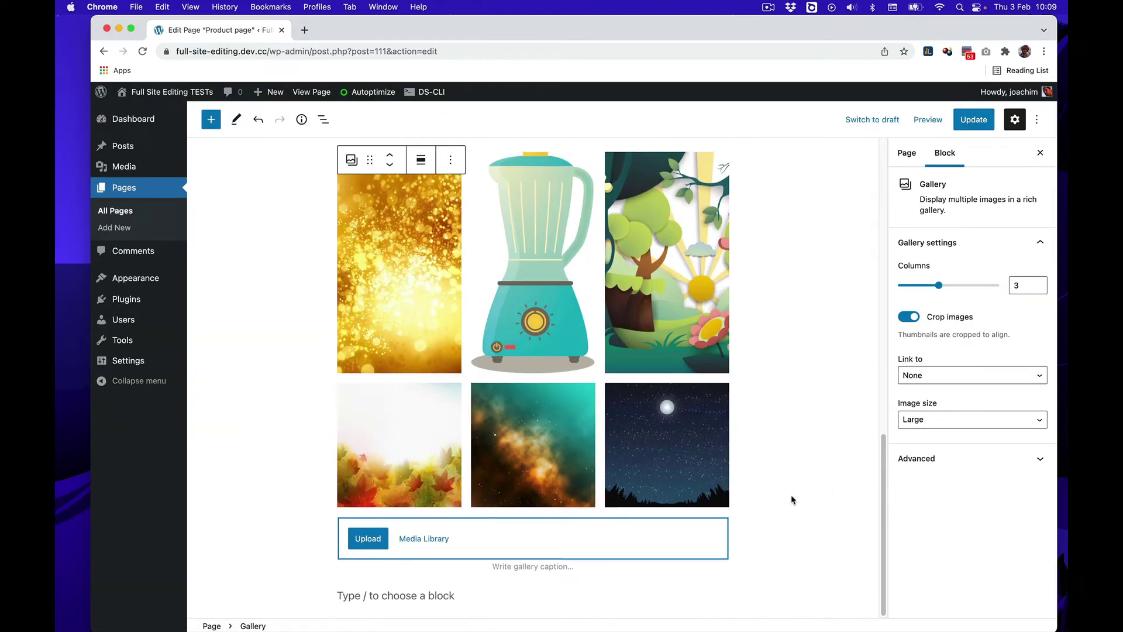
Update the Product page and activate the Gutenberg plugin.
scroll(793, 499, "down", 3)
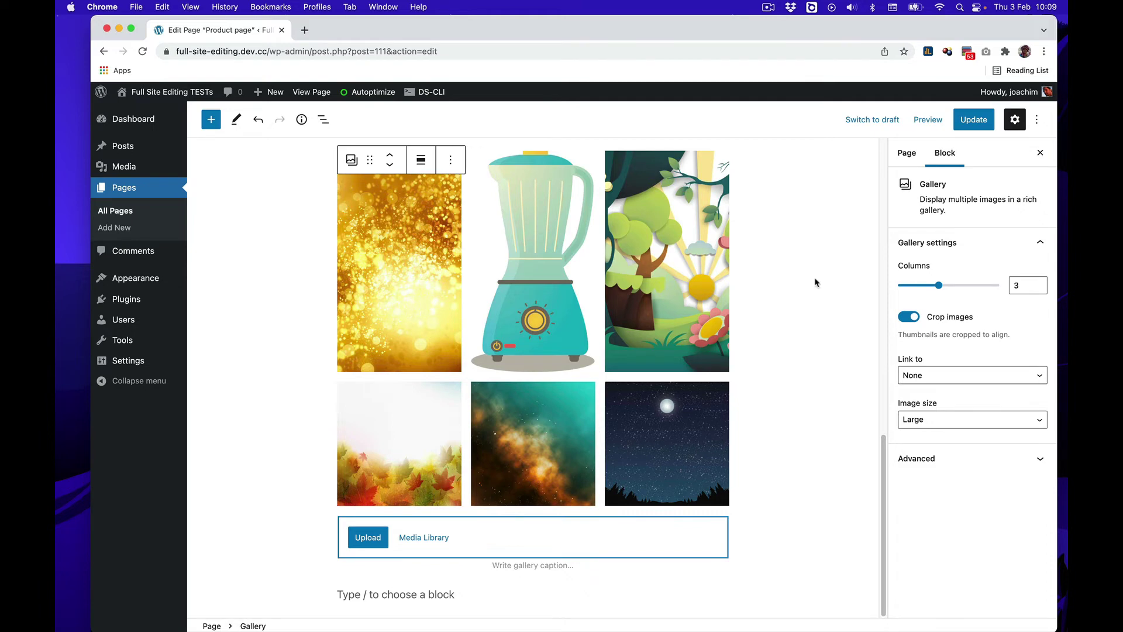
left_click(973, 119)
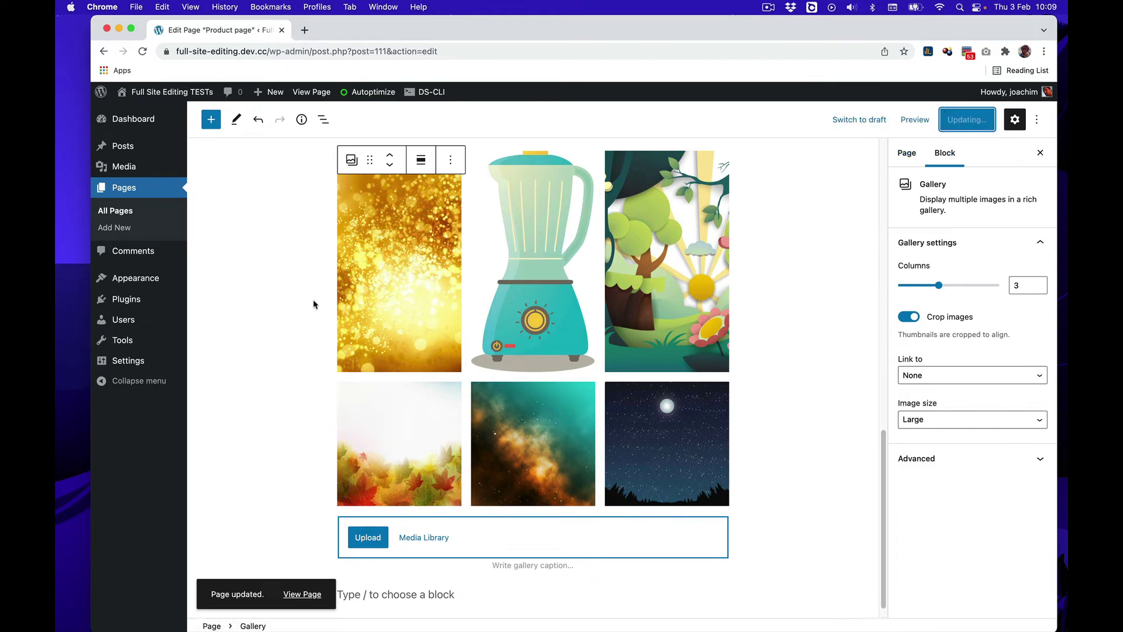
left_click(249, 303)
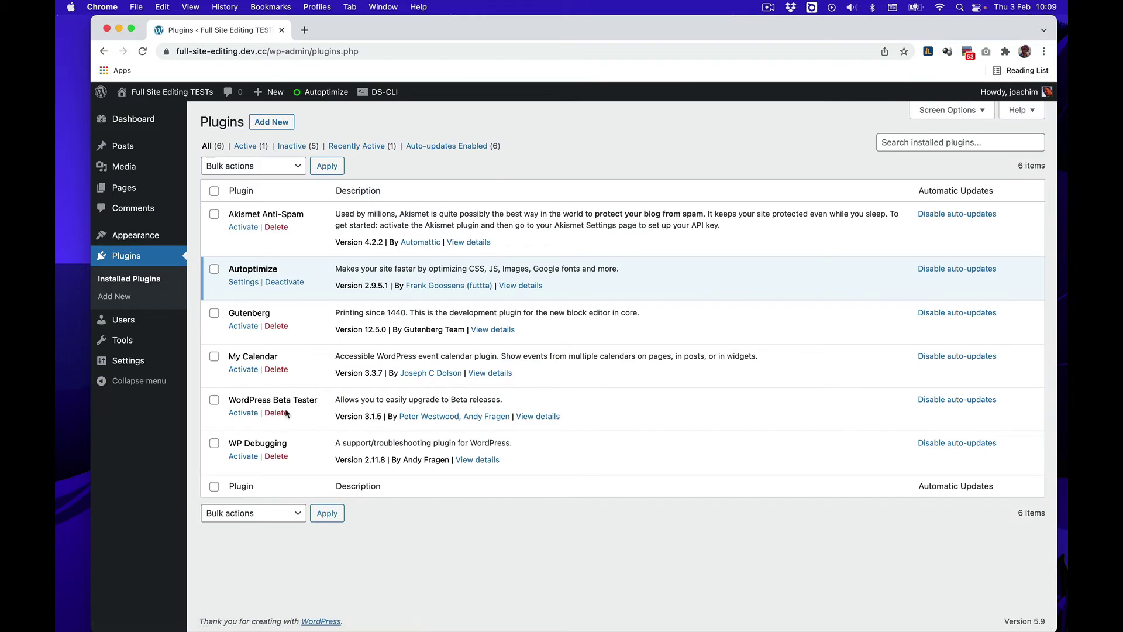
left_click(237, 327)
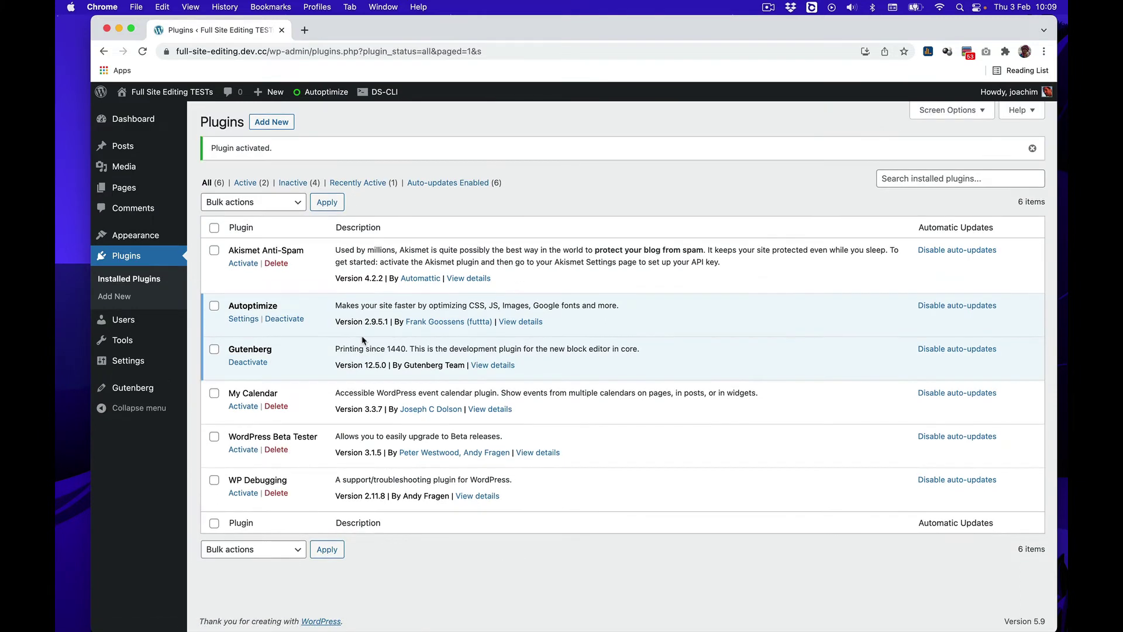
Reopen the Product page for editing from the list of pages.
mouse_move(129, 241)
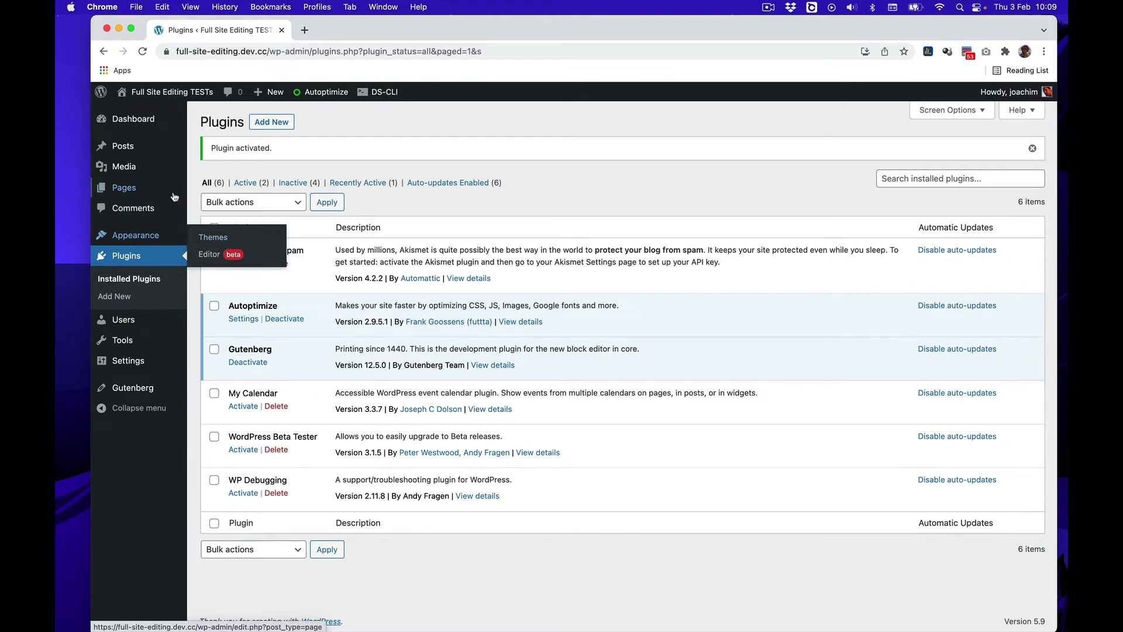
mouse_move(126, 188)
left_click(216, 190)
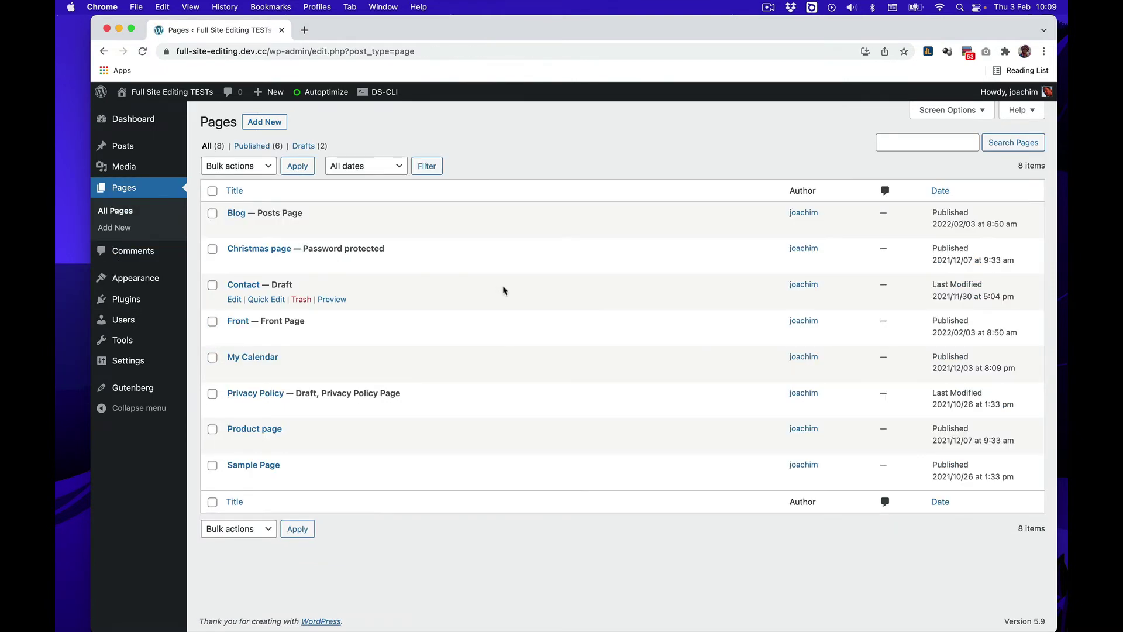
left_click(261, 429)
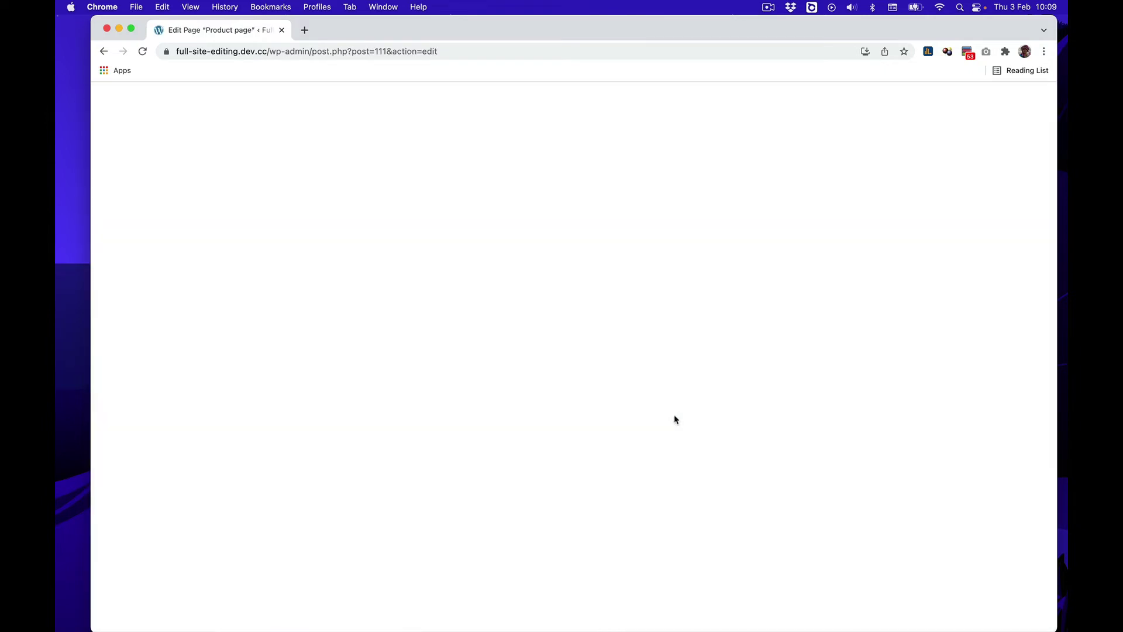
Check the block settings of the captioned image and of the nature-flowers-sun image in the gallery.
scroll(674, 418, "down", 10)
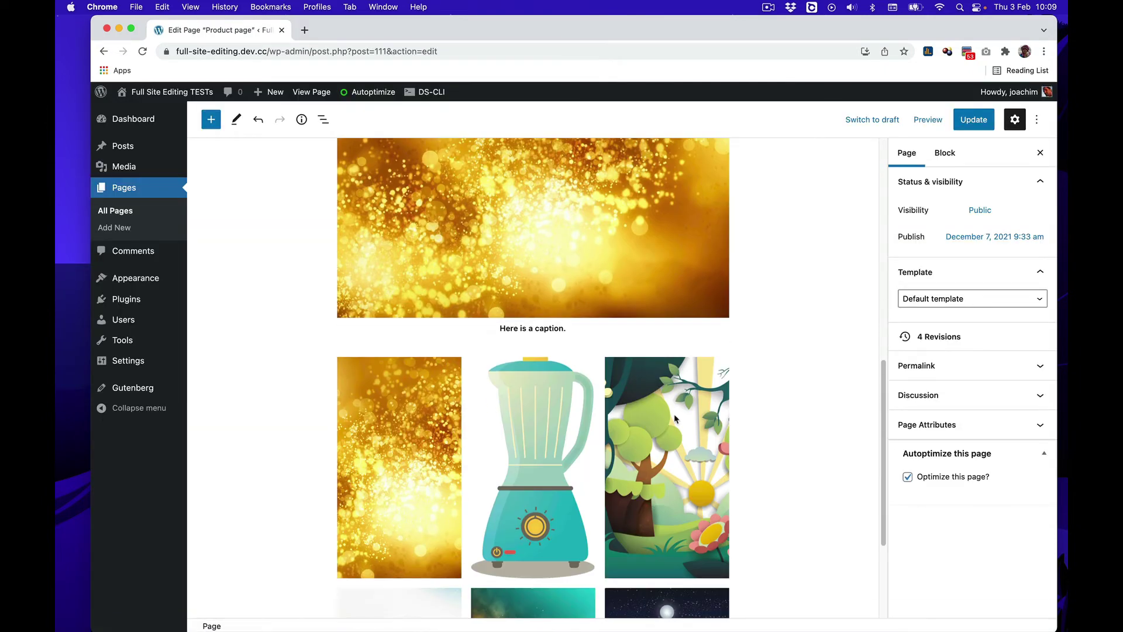
left_click(531, 329)
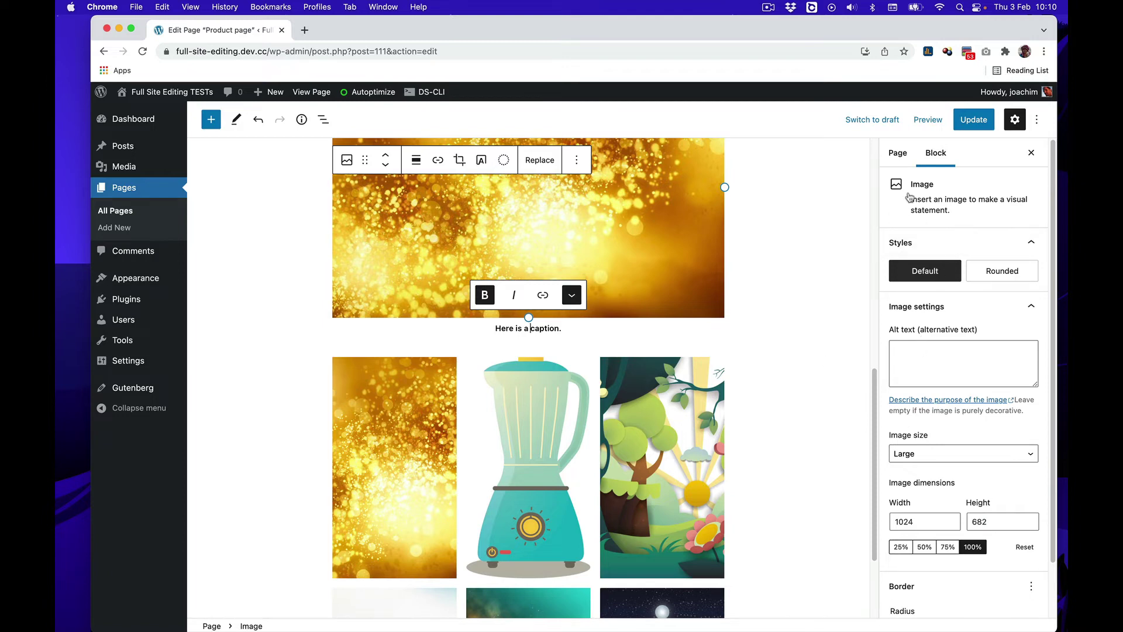
scroll(645, 274, "down", 4)
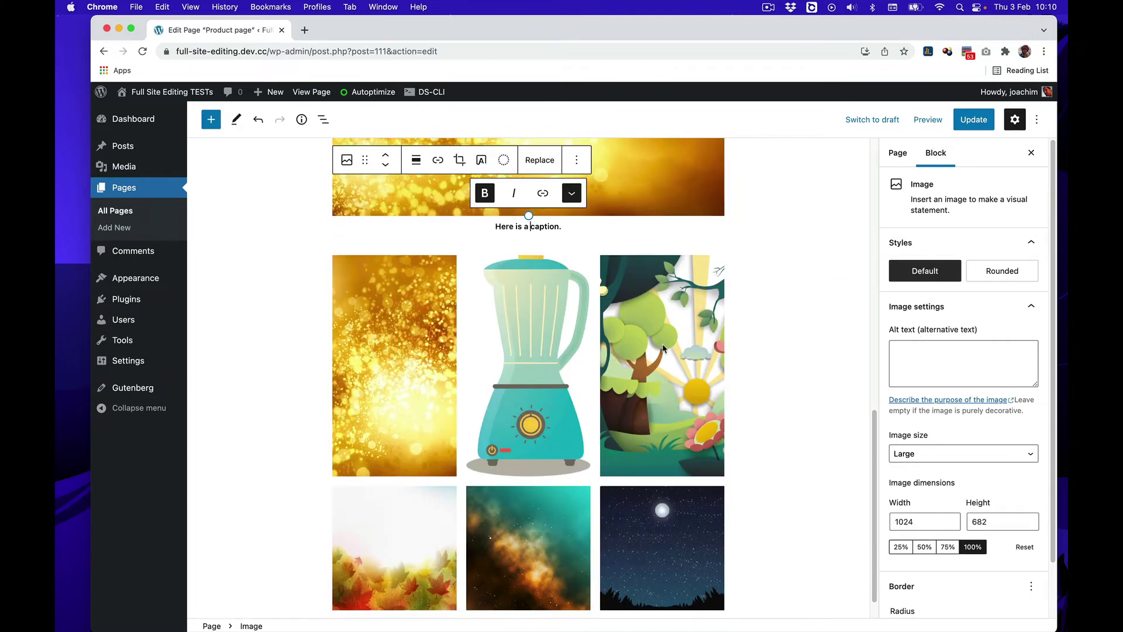
left_click(673, 351)
scroll(686, 359, "down", 1)
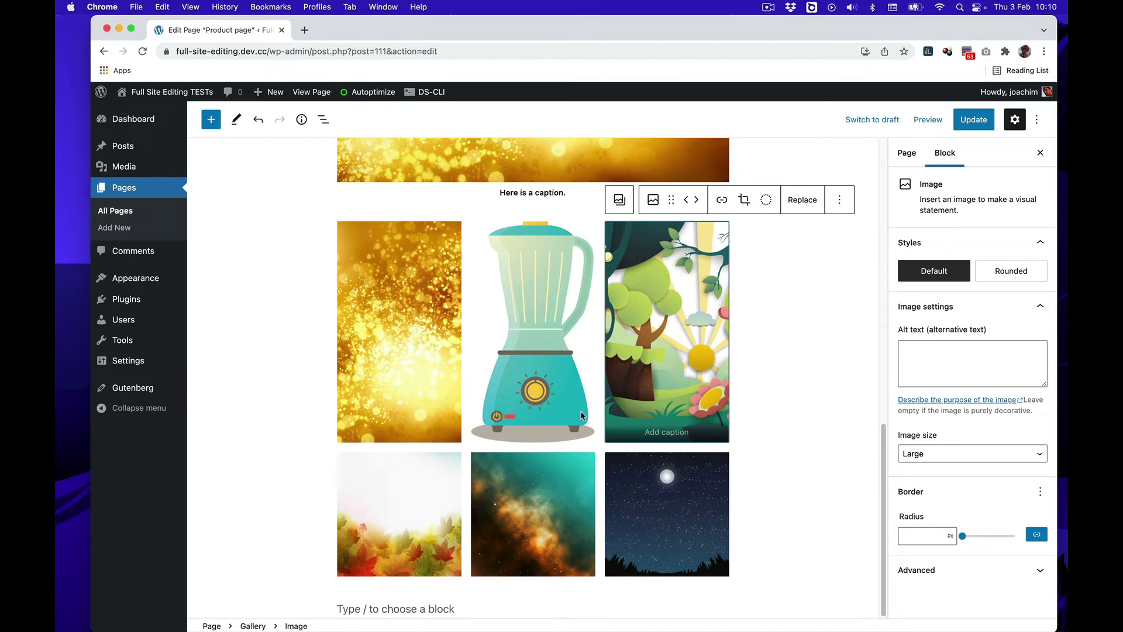
Check the block tools of several gallery images, including the crop mode of the night sky image.
left_click(417, 344)
left_click(533, 342)
left_click(676, 340)
left_click(684, 460)
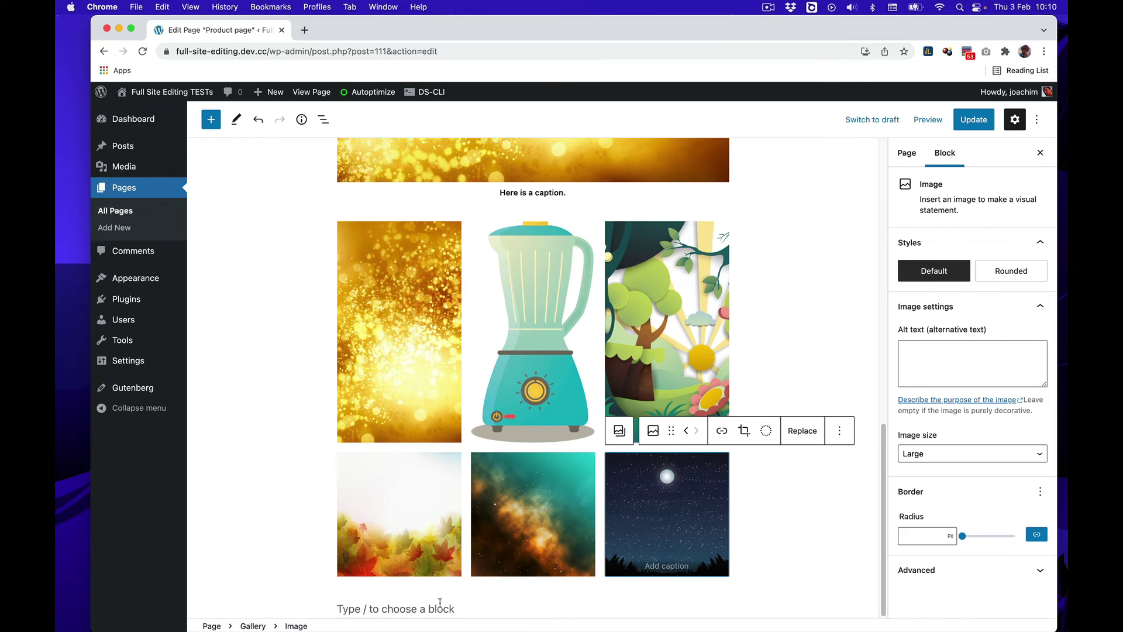
left_click(742, 431)
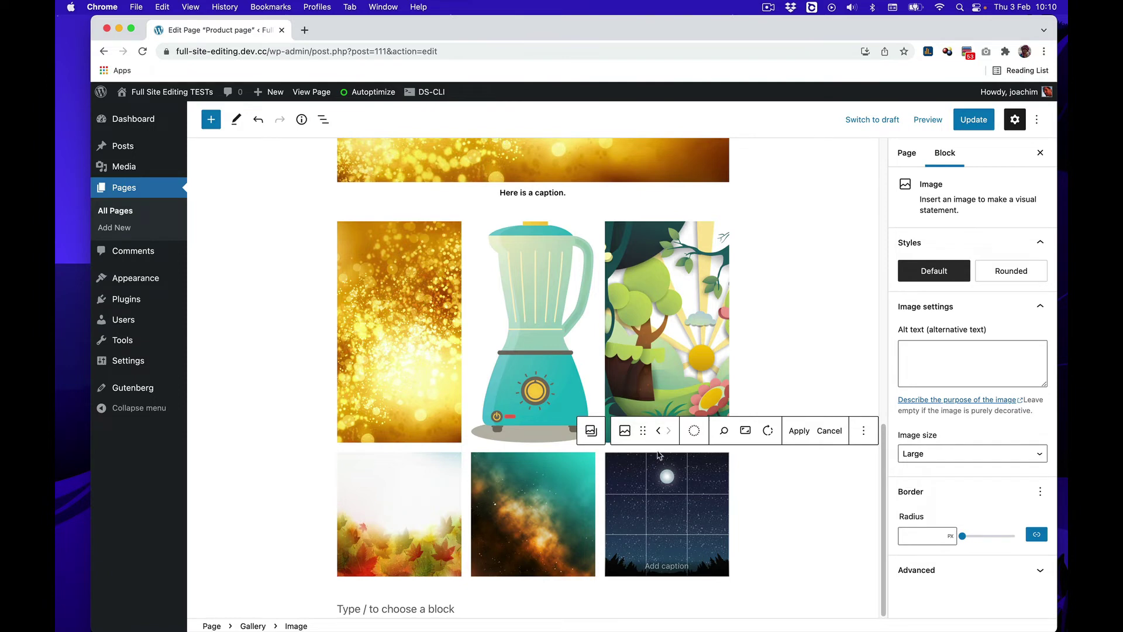
left_click(675, 485)
left_click(674, 488)
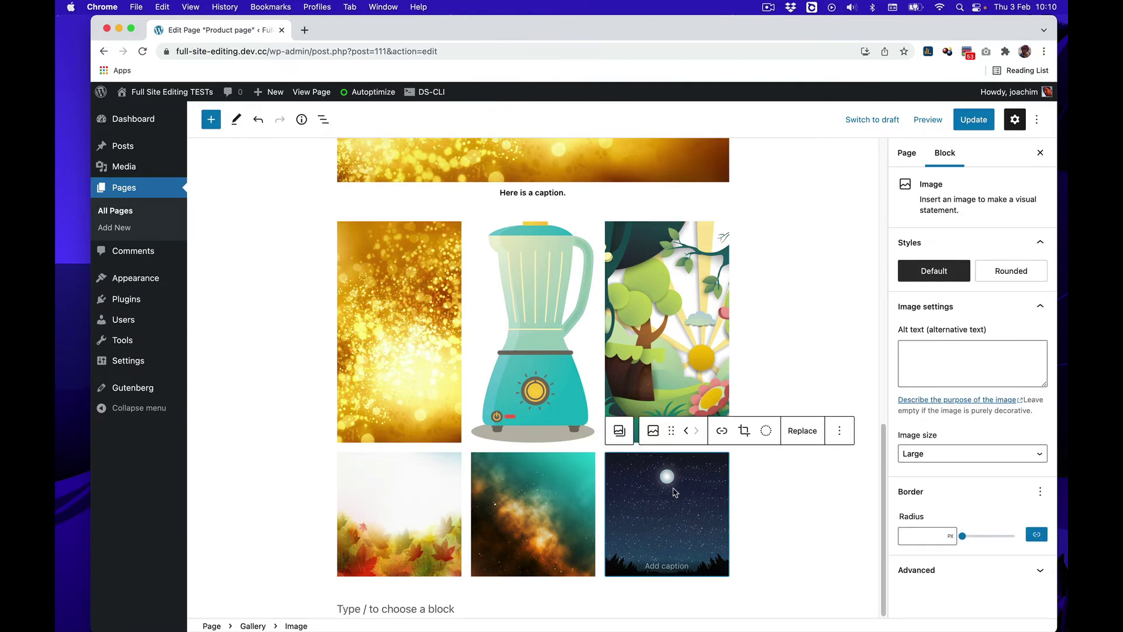
Try rotating the night sky gallery image in quarter turns and discard the edit.
left_click(743, 431)
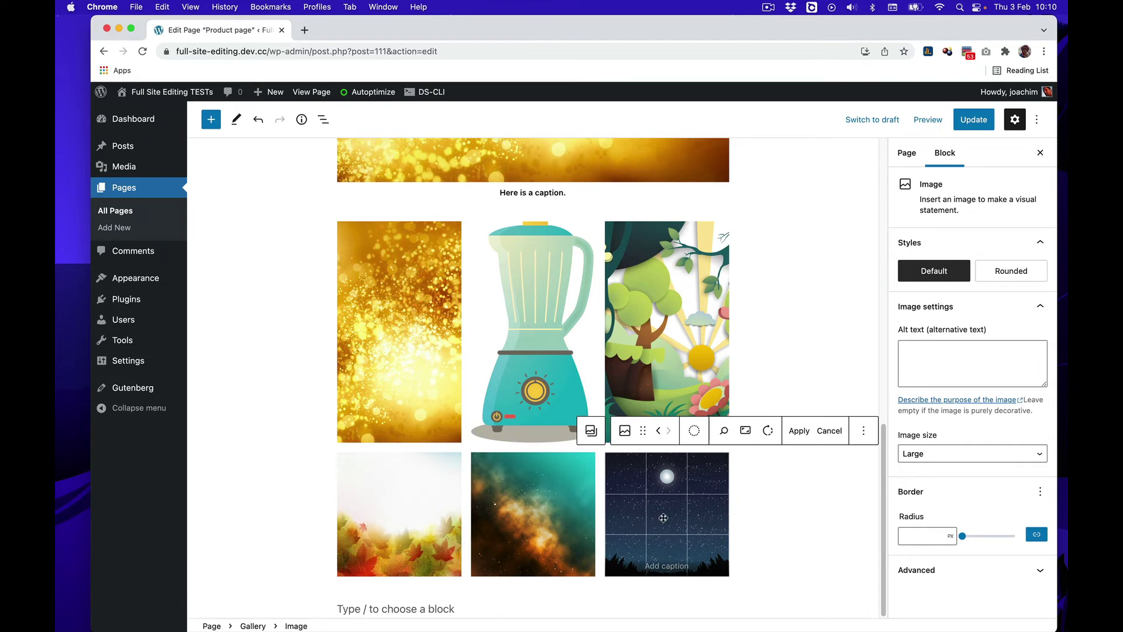
left_click(768, 431)
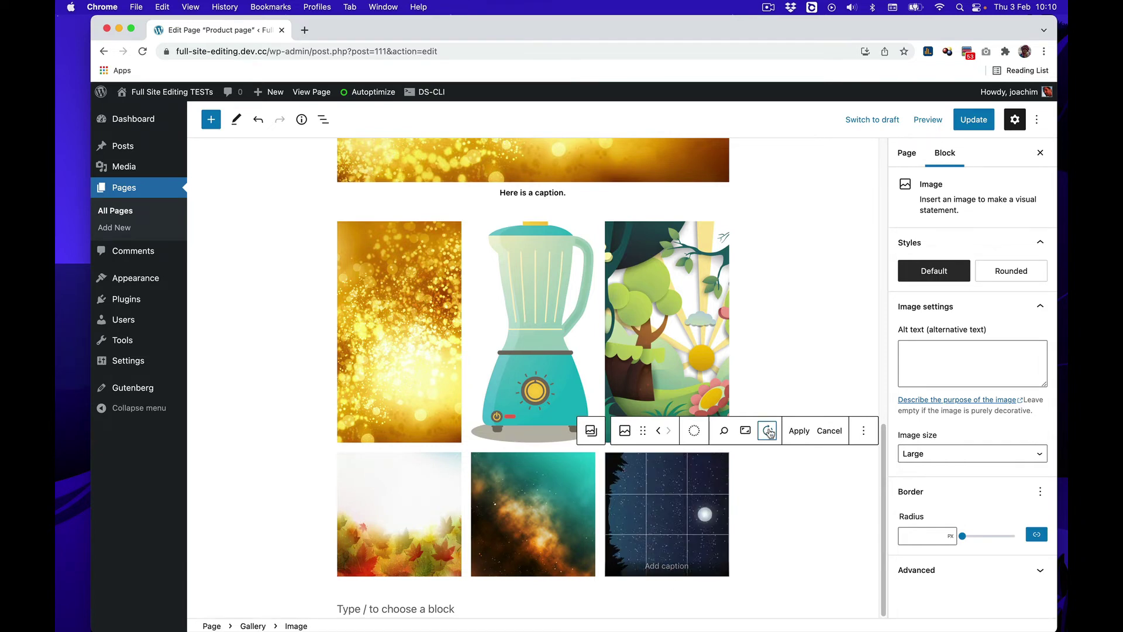
left_click(768, 431)
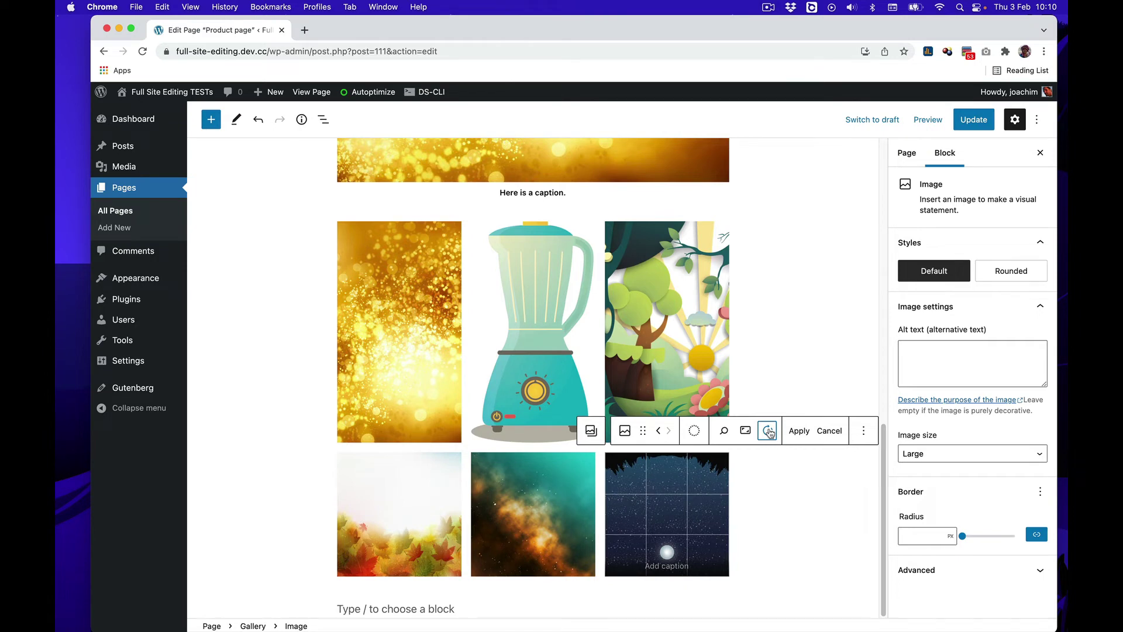
left_click(769, 431)
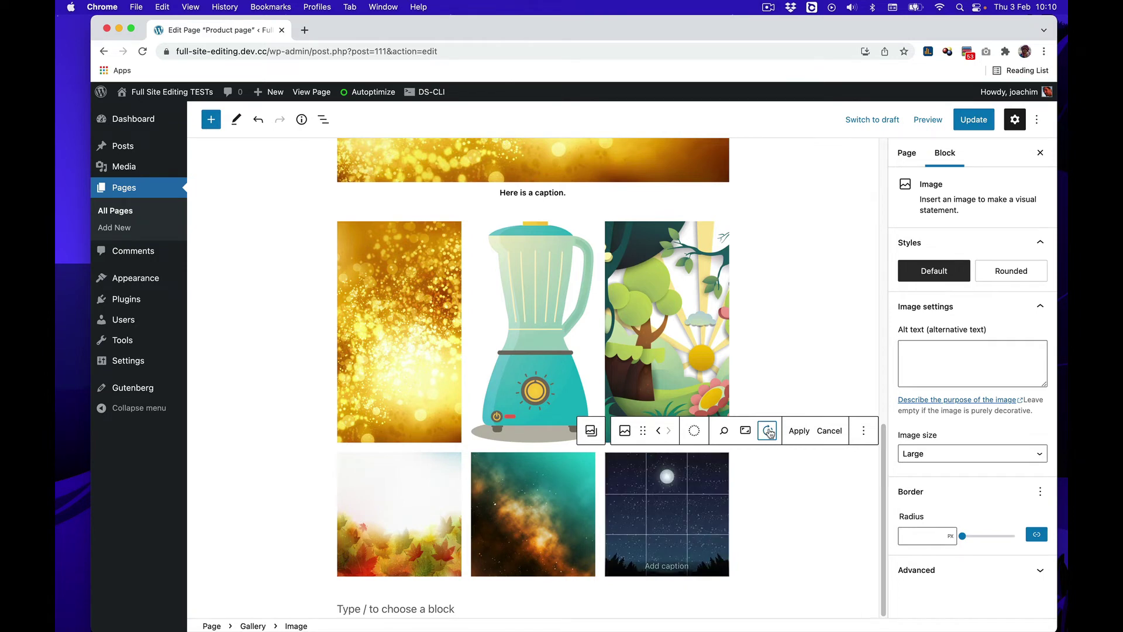
left_click(830, 430)
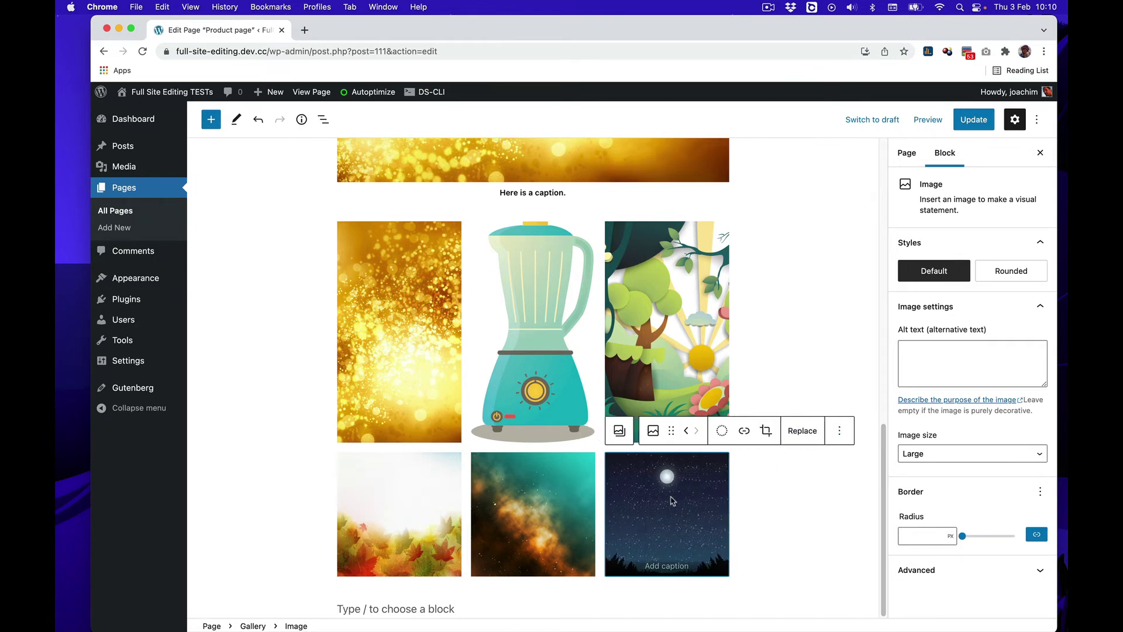
Crop the night sky gallery image to the 4:3 landscape aspect ratio and apply the crop.
left_click(766, 431)
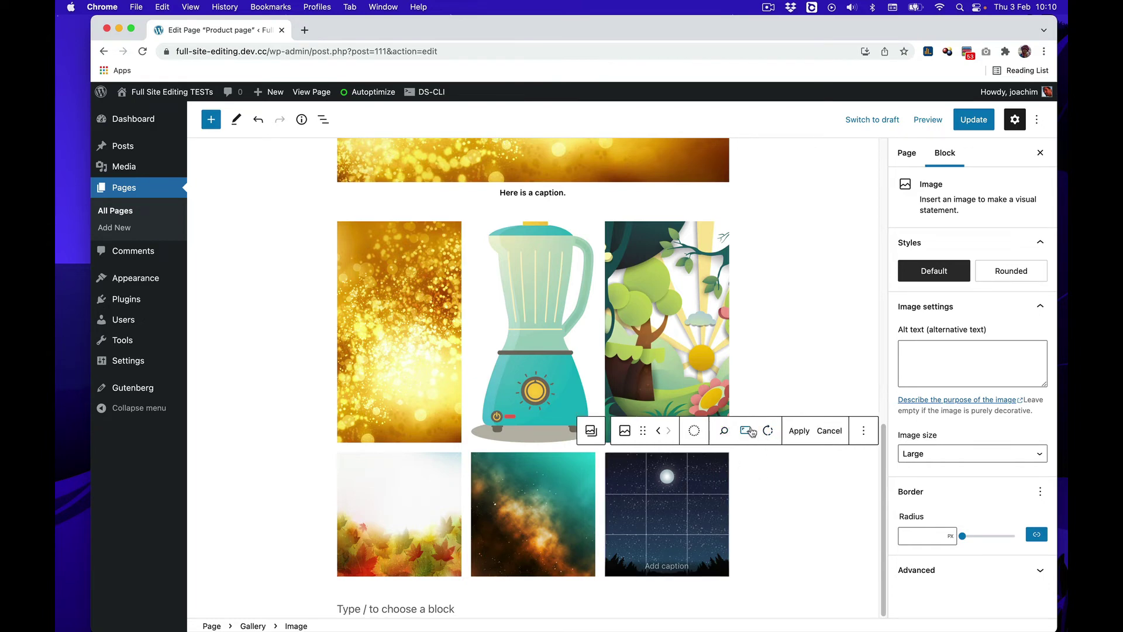
left_click(746, 431)
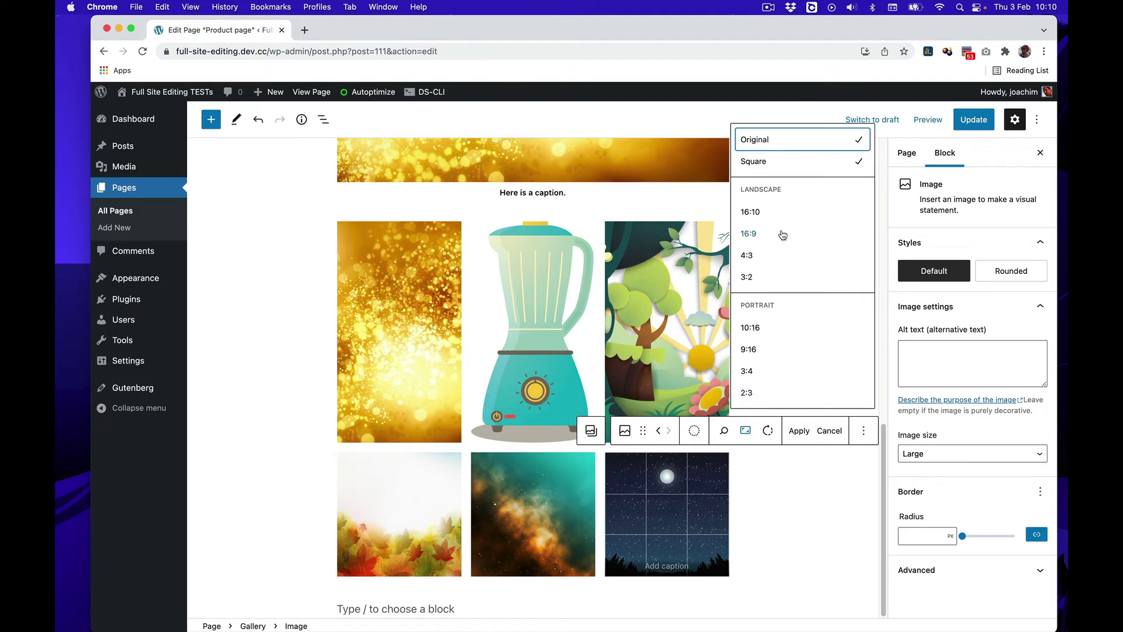
left_click(769, 255)
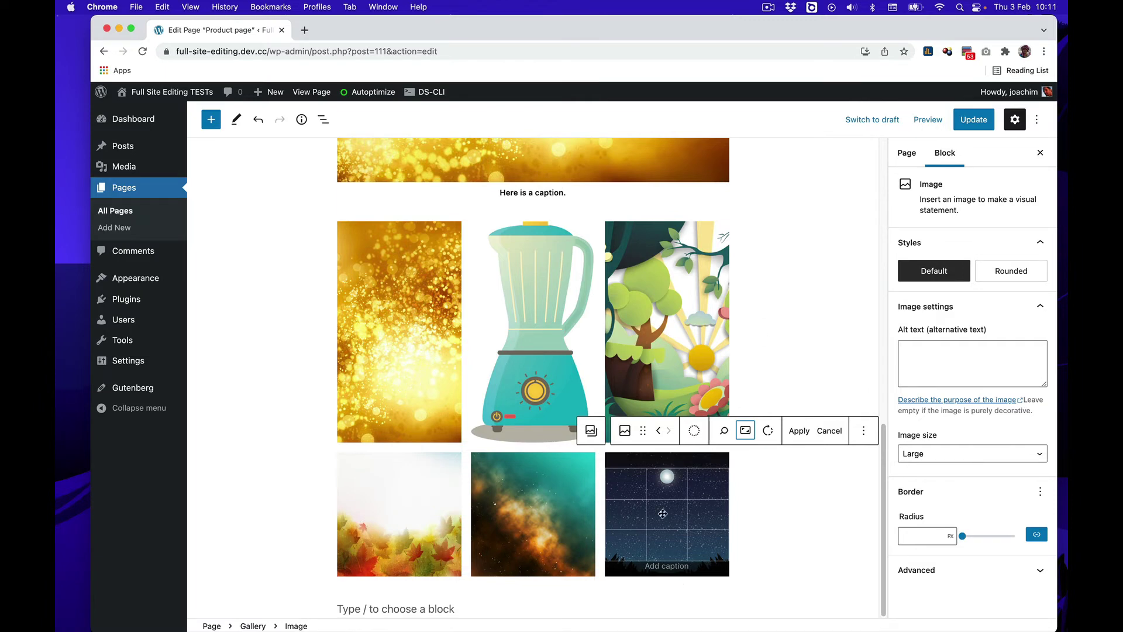
left_click(799, 430)
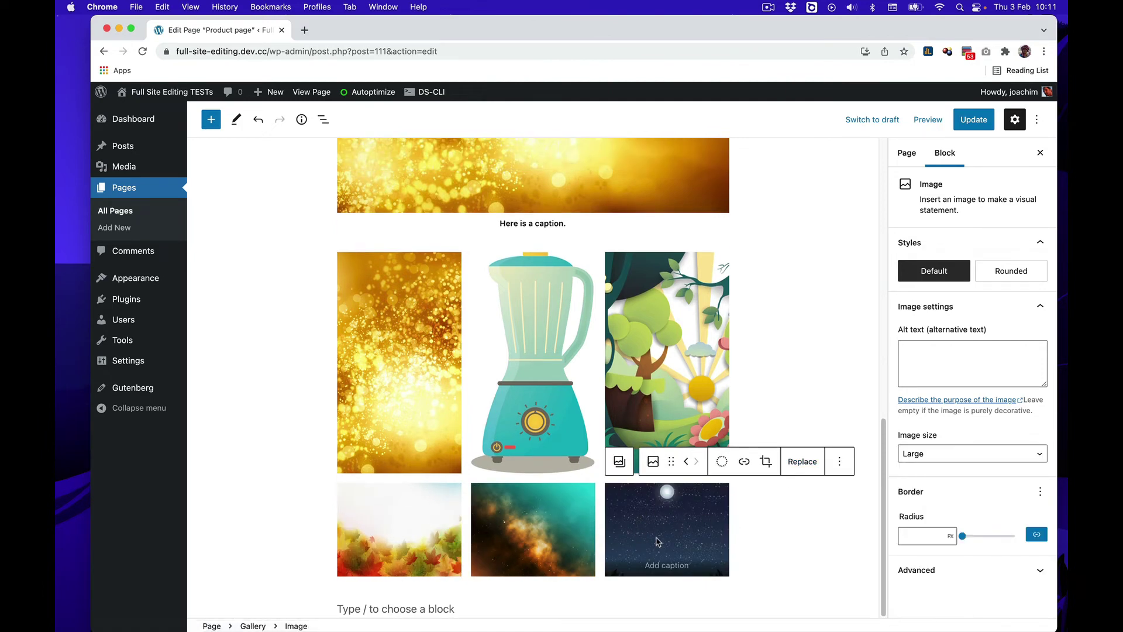
Look at the aspect ratio options of the cropped night sky image again and leave crop mode without changes.
left_click(661, 536)
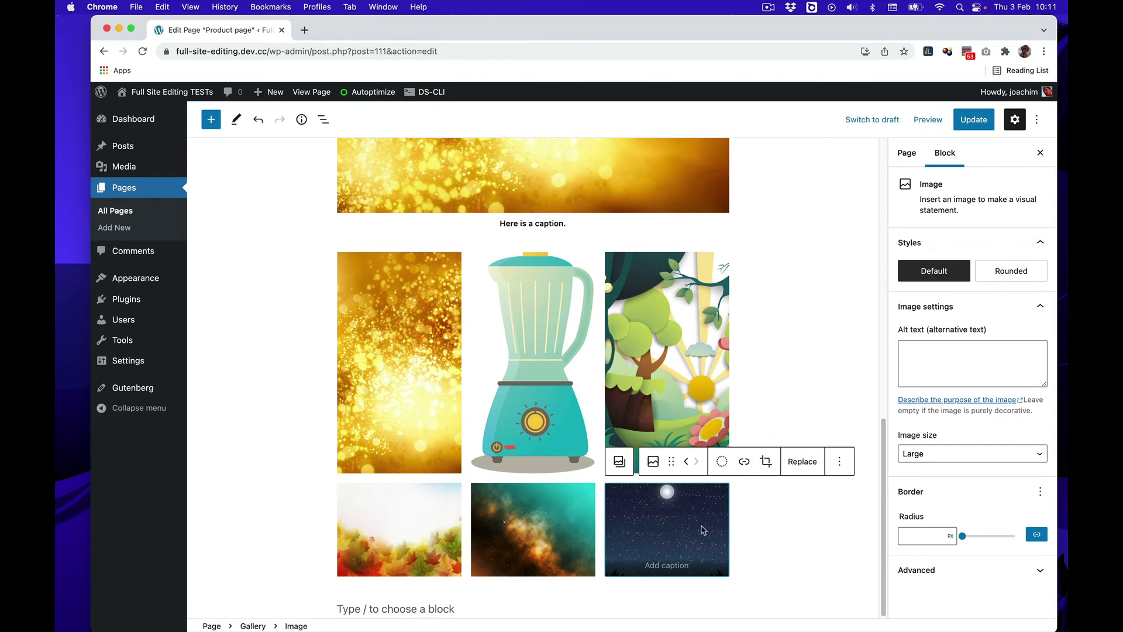
left_click(766, 467)
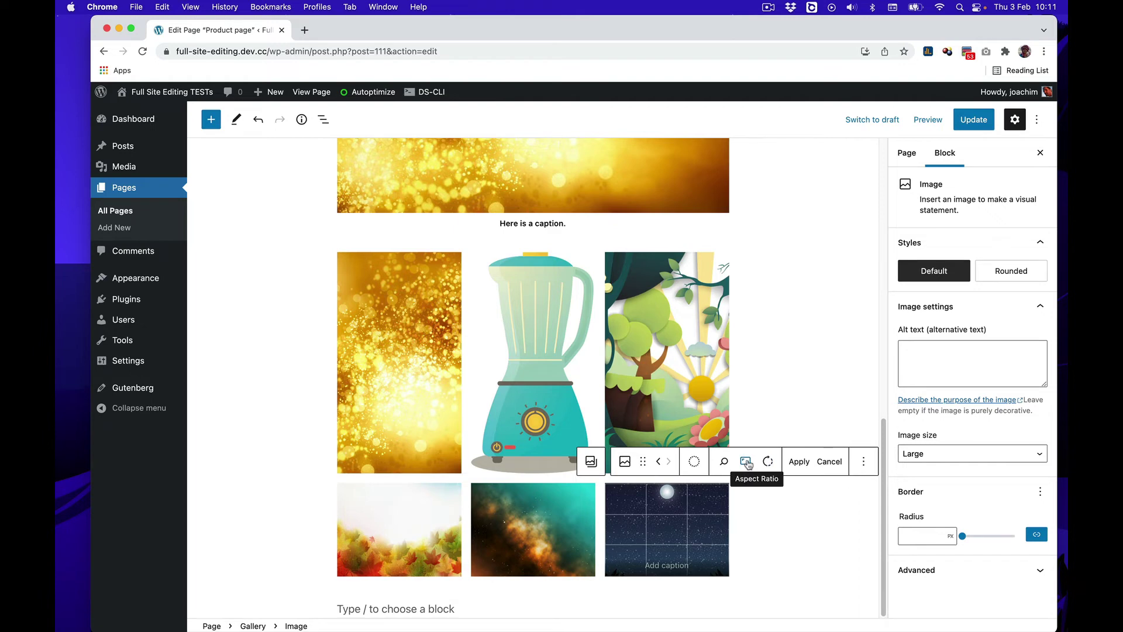
left_click(746, 461)
left_click(747, 462)
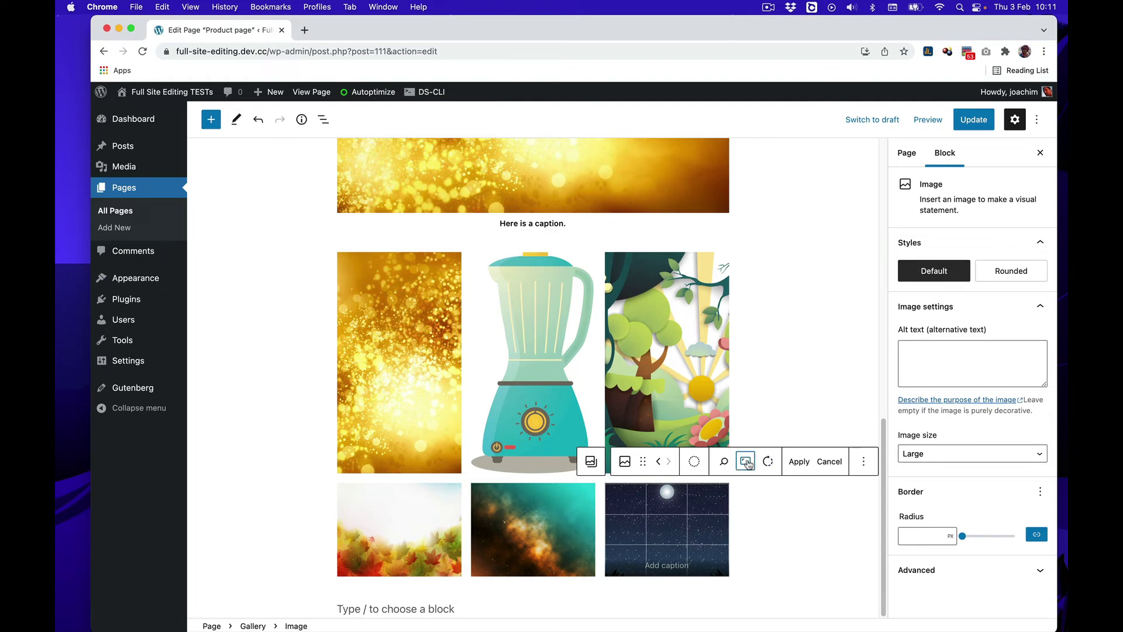
left_click(828, 462)
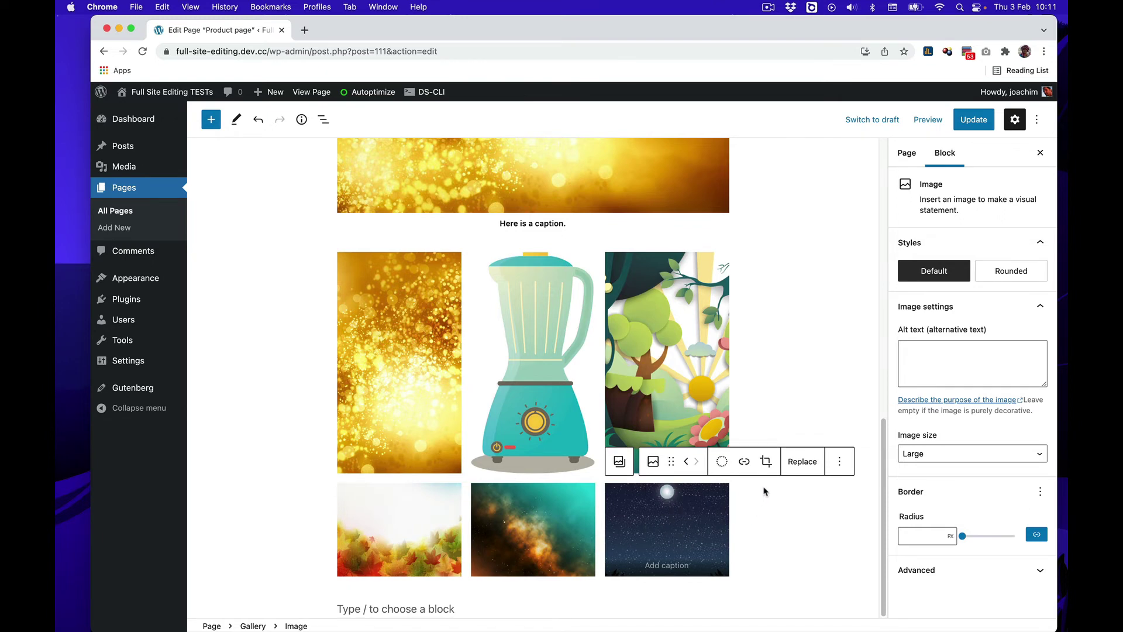
Undo the 4:3 crop of the night sky image, update the Product page and look over its content.
left_click(260, 124)
left_click(260, 124)
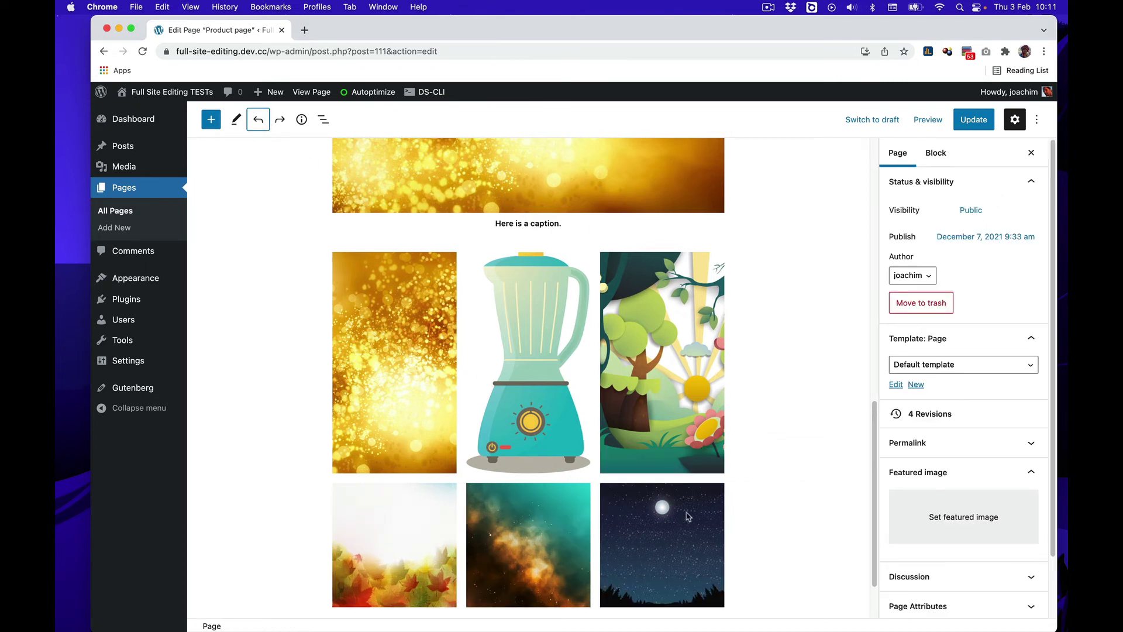
scroll(672, 512, "down", 2)
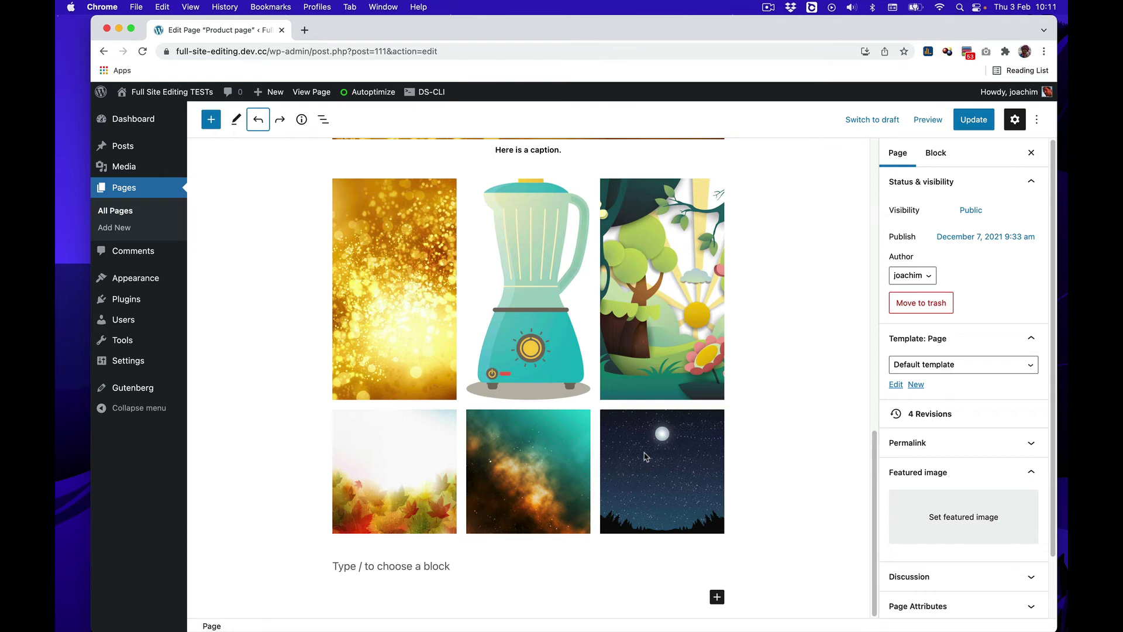
scroll(672, 479, "up", 10)
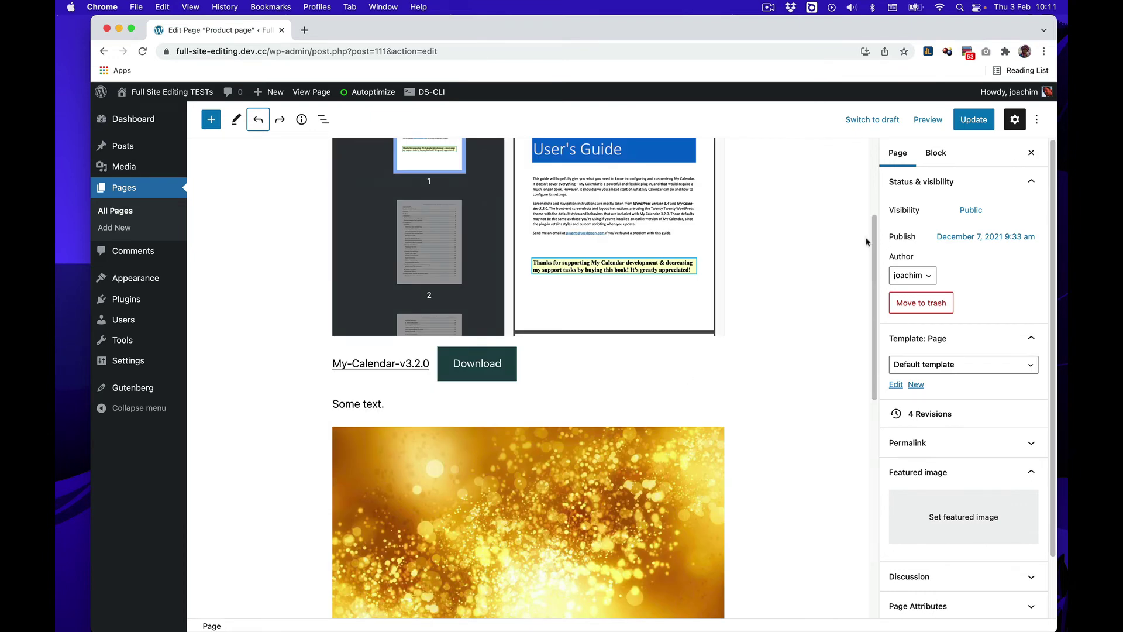
left_click(973, 119)
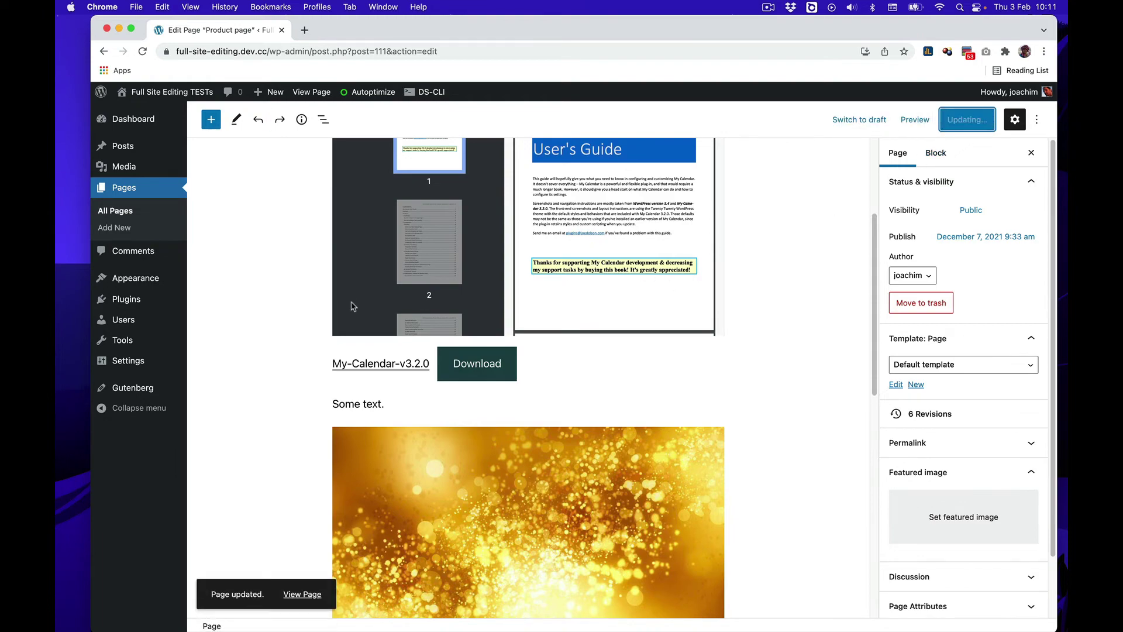
scroll(601, 436, "down", 8)
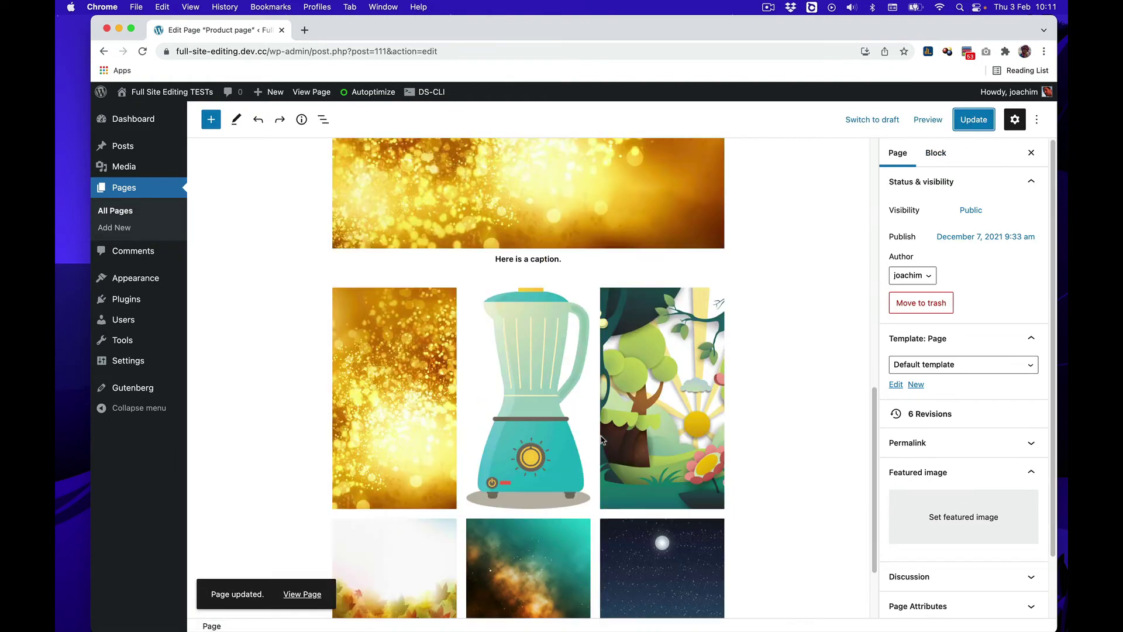
scroll(600, 437, "up", 12)
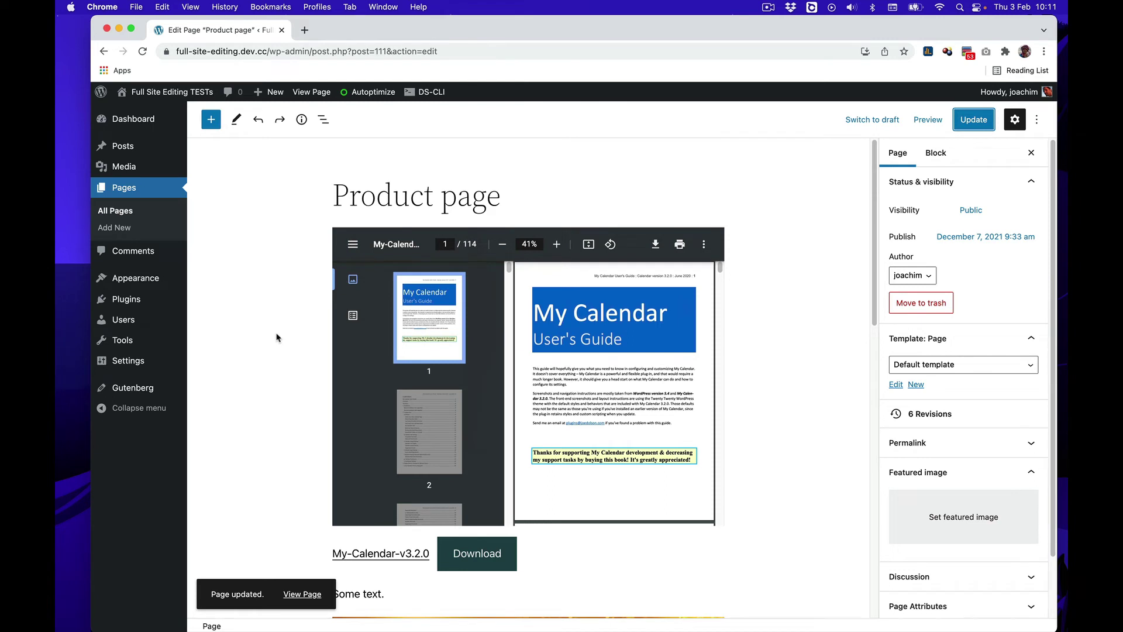
Open the post "This is a new post" for editing from the list of posts and add an empty paragraph below its image.
left_click(218, 182)
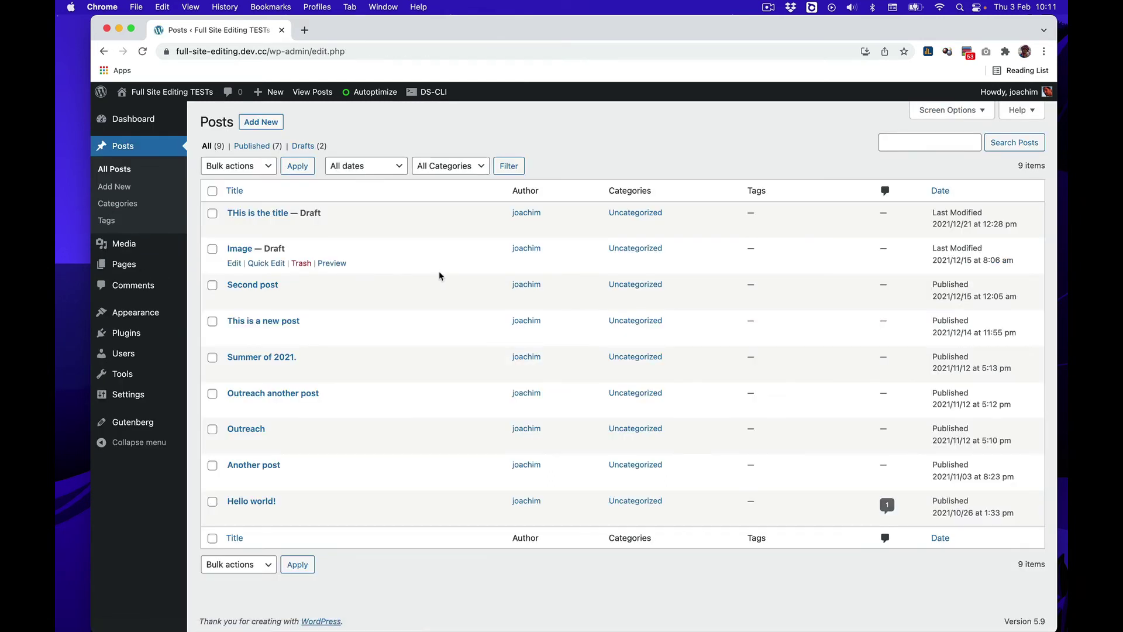
left_click(286, 320)
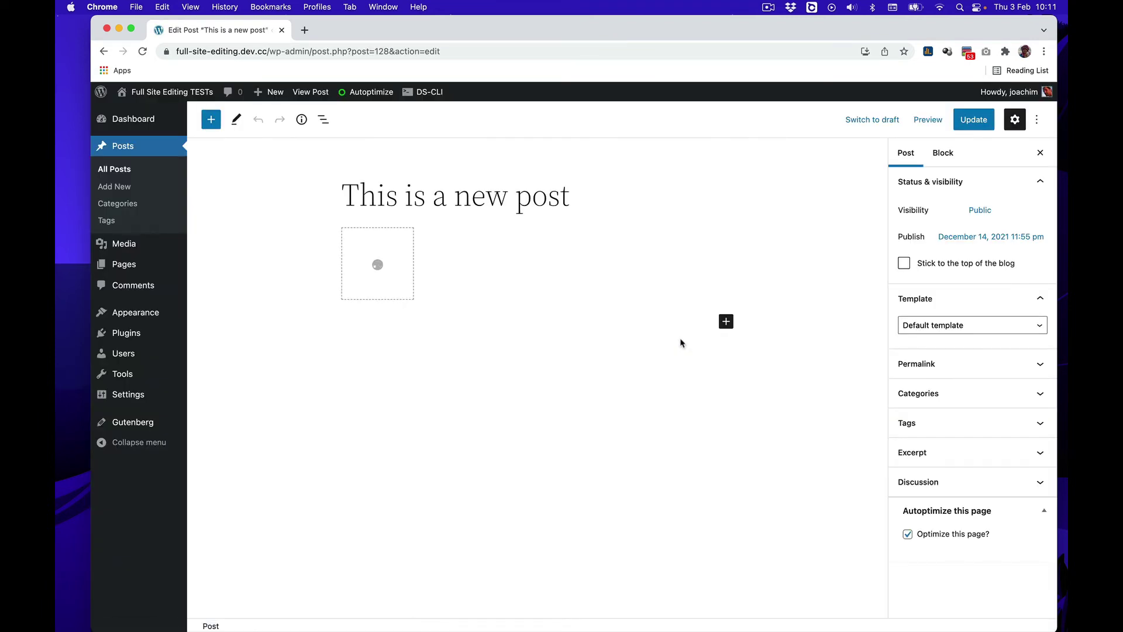
left_click(430, 301)
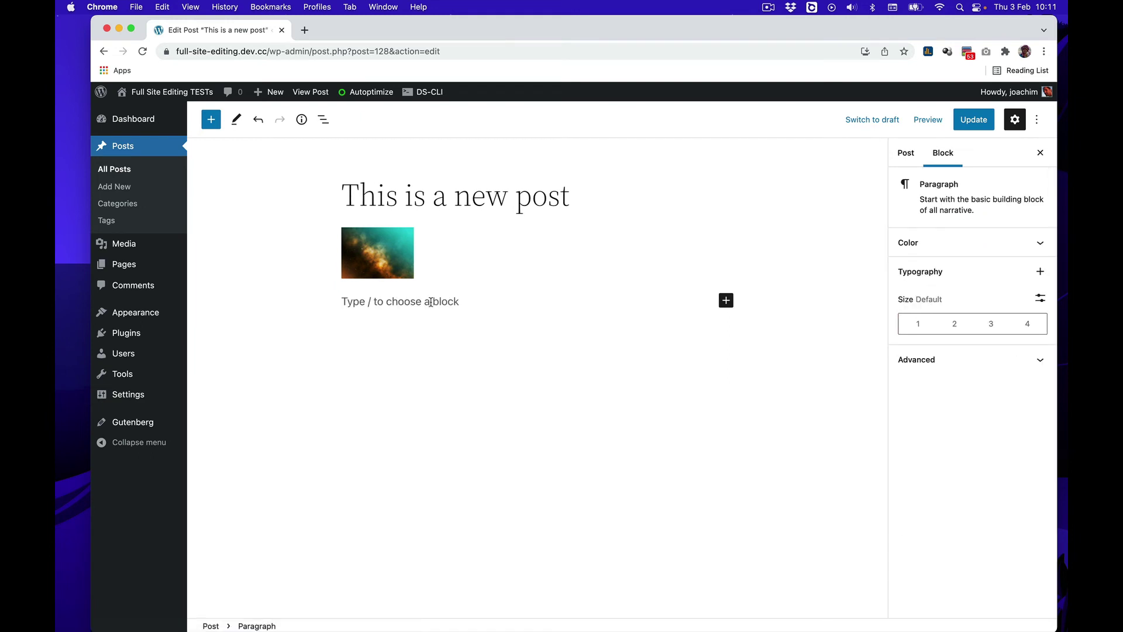
Set the Sun-bursts image from the media library as the post's featured image.
left_click(906, 153)
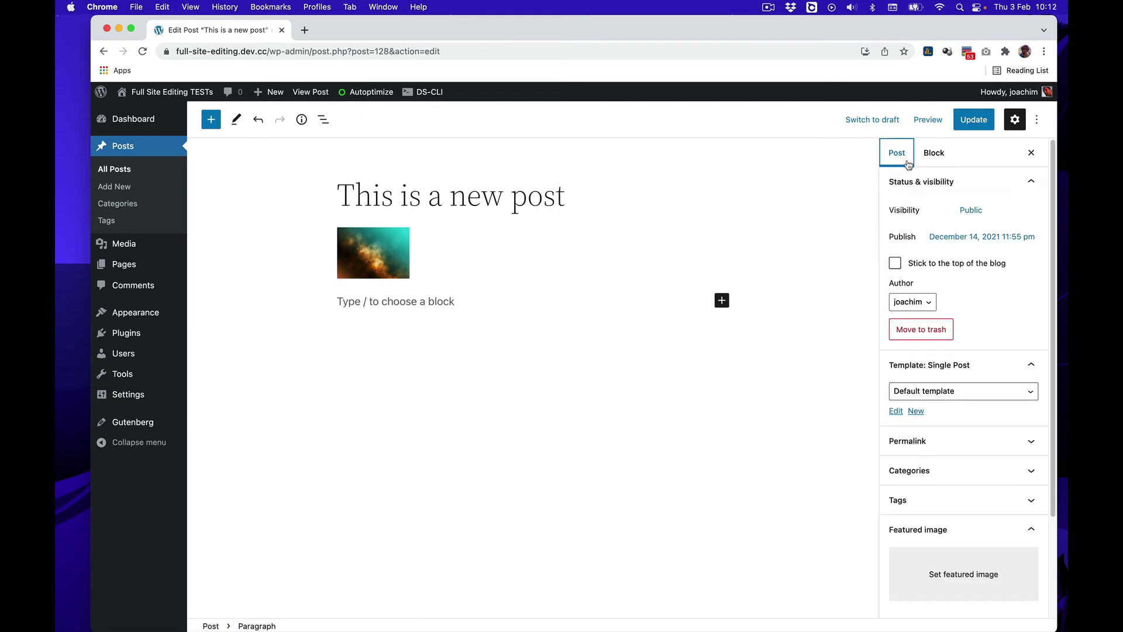
scroll(1011, 381, "down", 3)
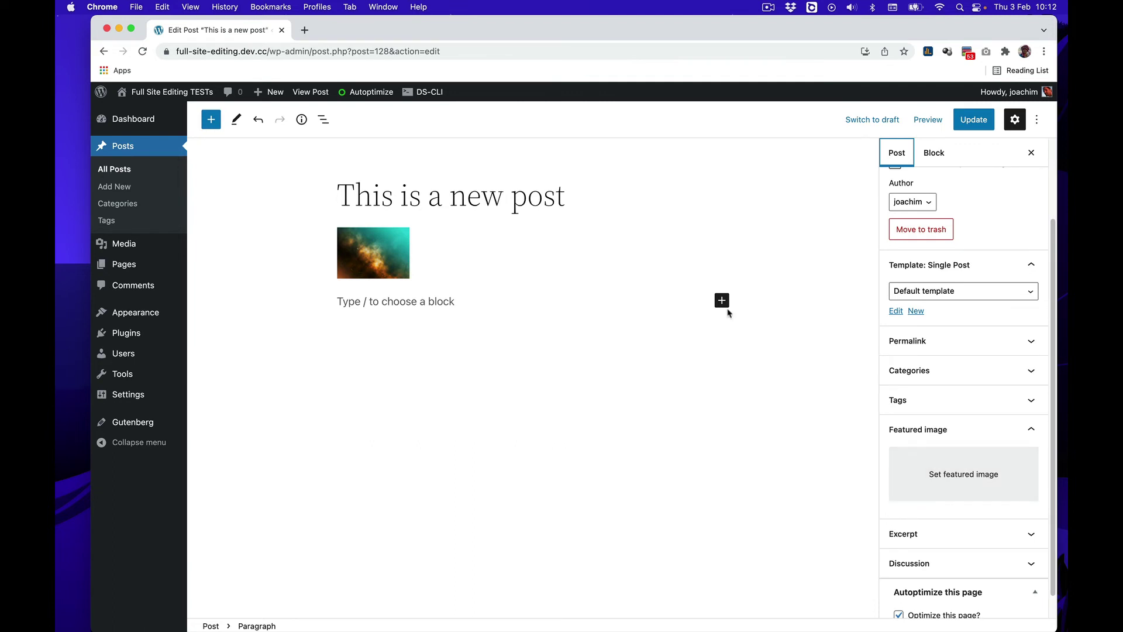
left_click(960, 480)
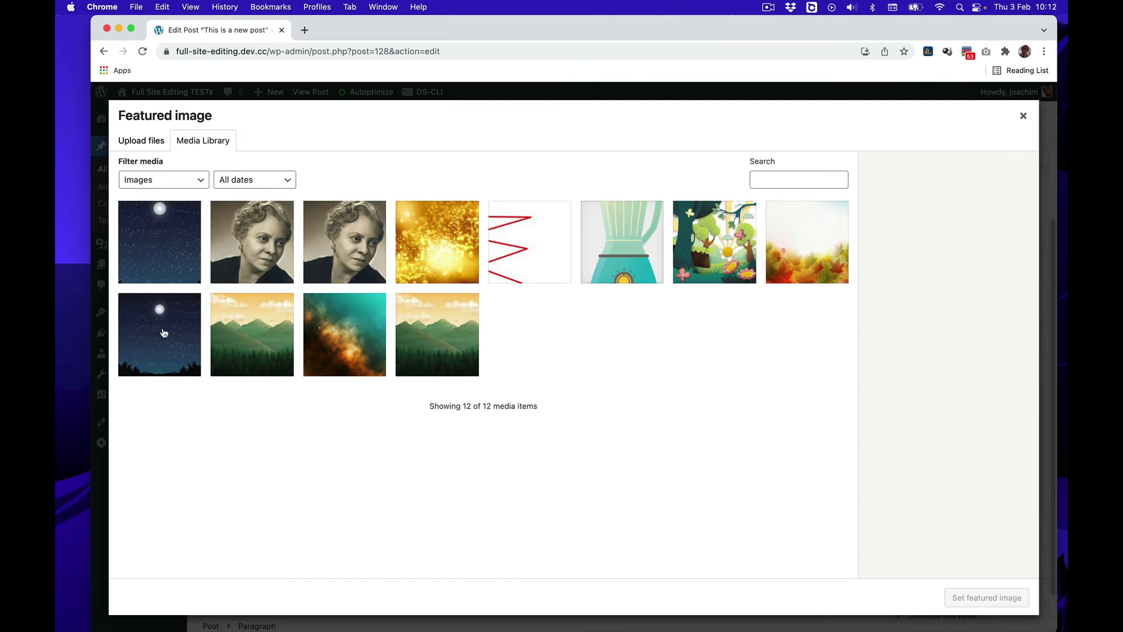
left_click(446, 232)
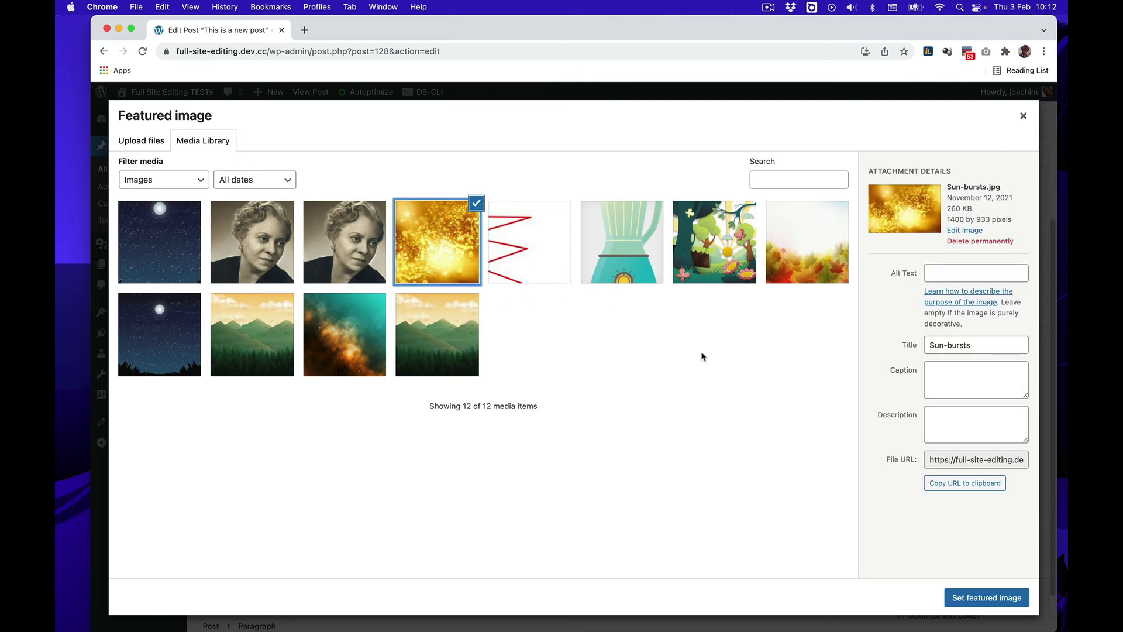
left_click(983, 597)
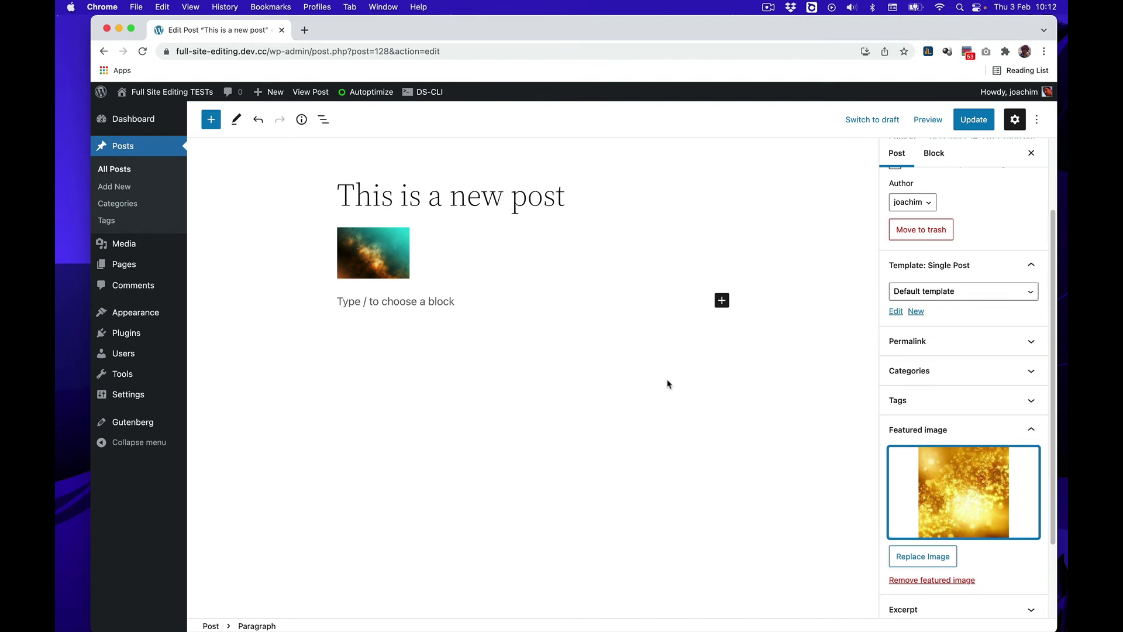
Open easywebdesigntutorials.com in a new browser tab and look over its list of articles.
mouse_move(368, 93)
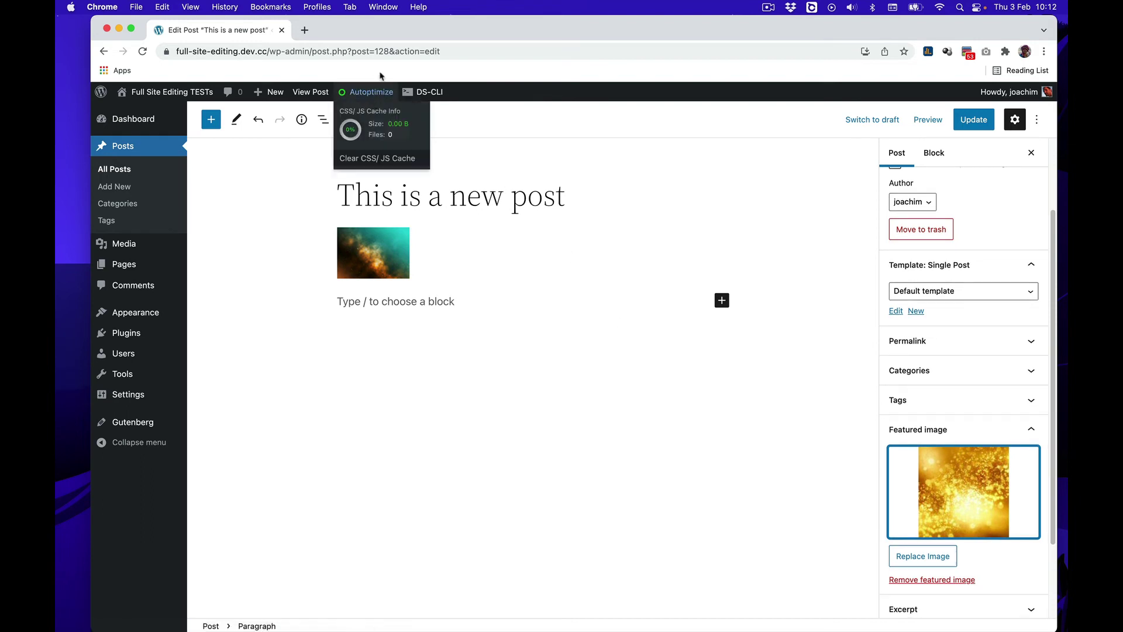
key("super+t")
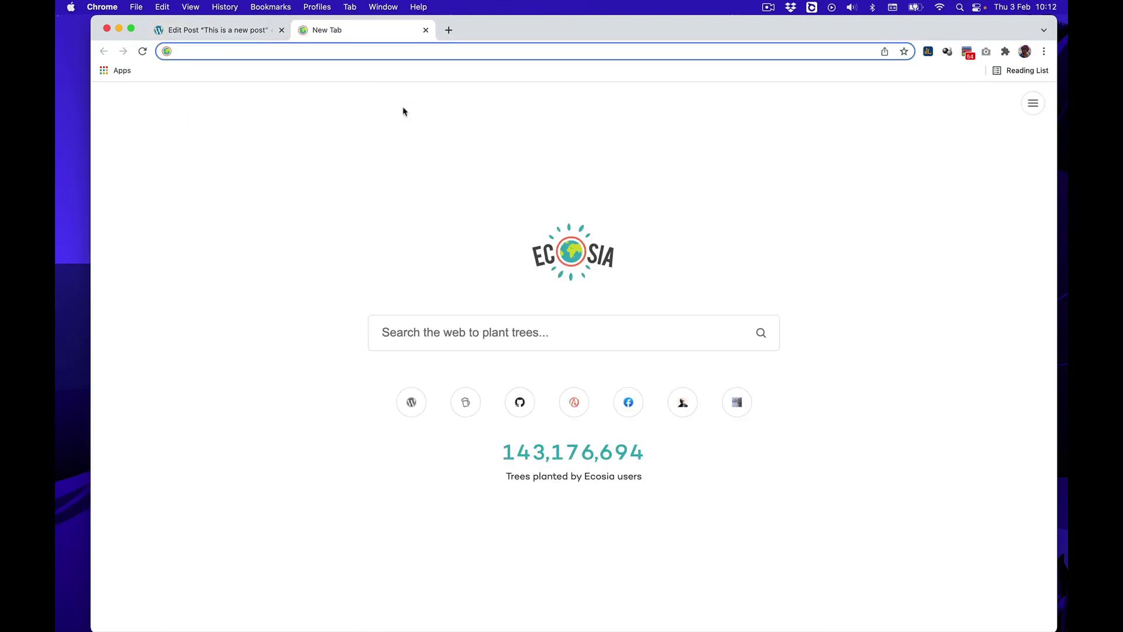
type("easywebdesigntutorials.com")
key("Return")
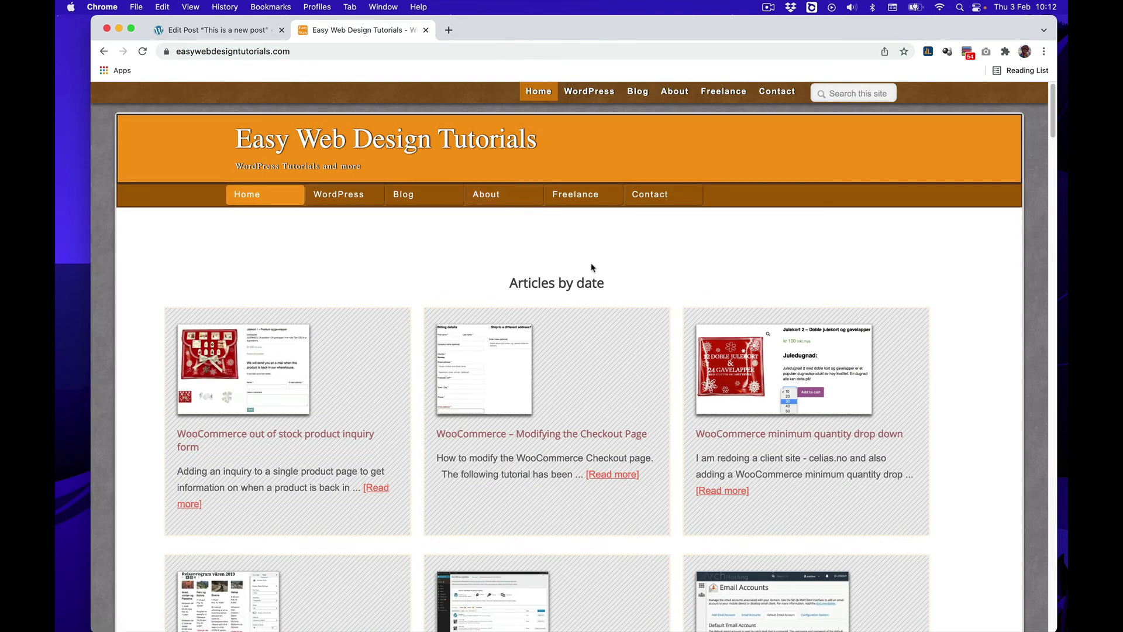
scroll(591, 267, "down", 5)
scroll(591, 265, "up", 2)
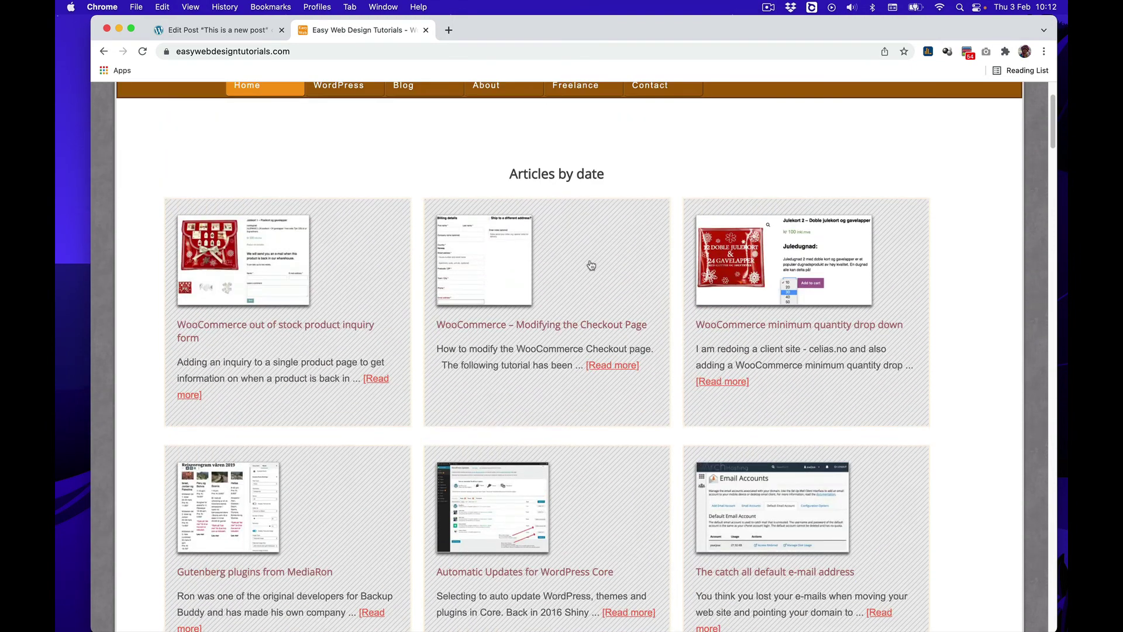
Copy the link address of the WooCommerce out of stock article's image and return to the post editor.
right_click(250, 255)
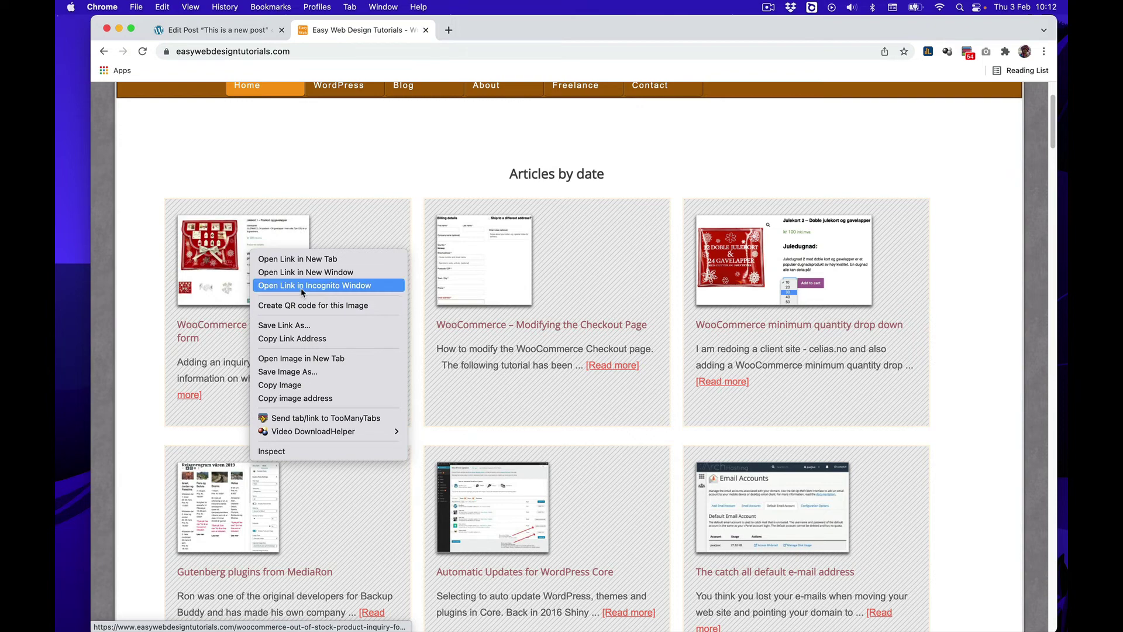
left_click(299, 339)
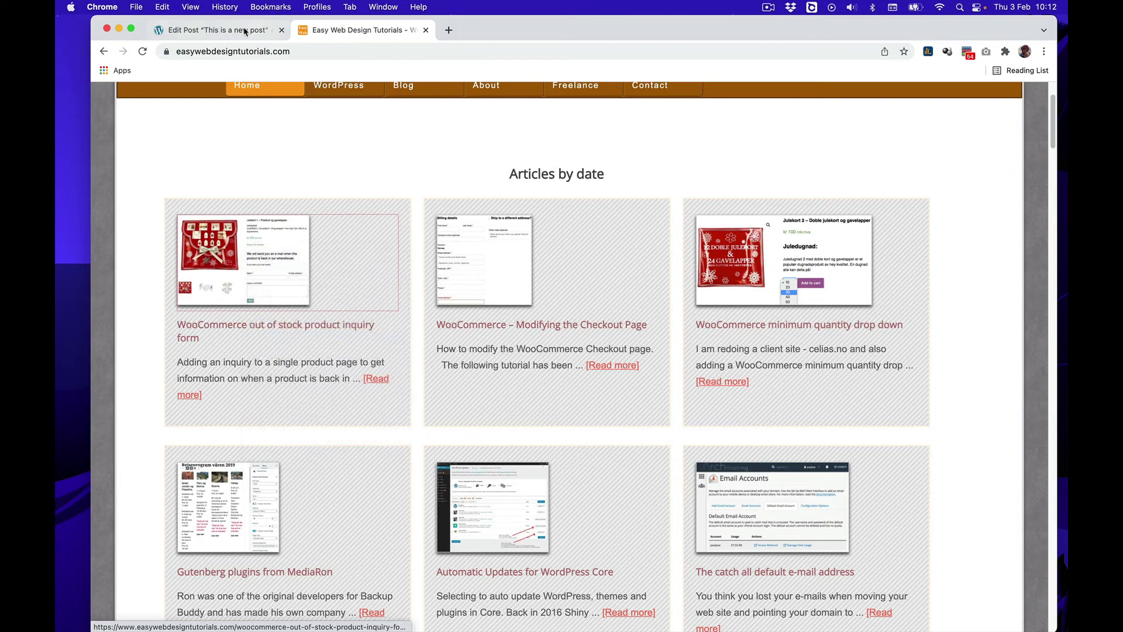
left_click(231, 30)
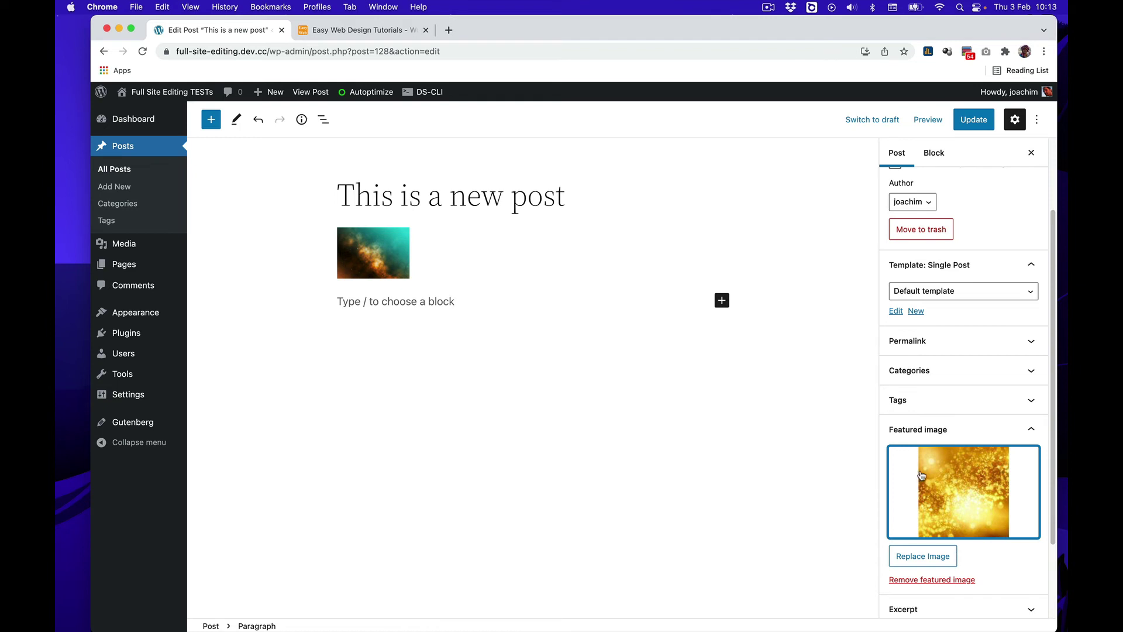
Save the image of the article "WooCommerce out of stock product inquiry form" from the tutorials site to the Desktop.
left_click(360, 29)
right_click(253, 248)
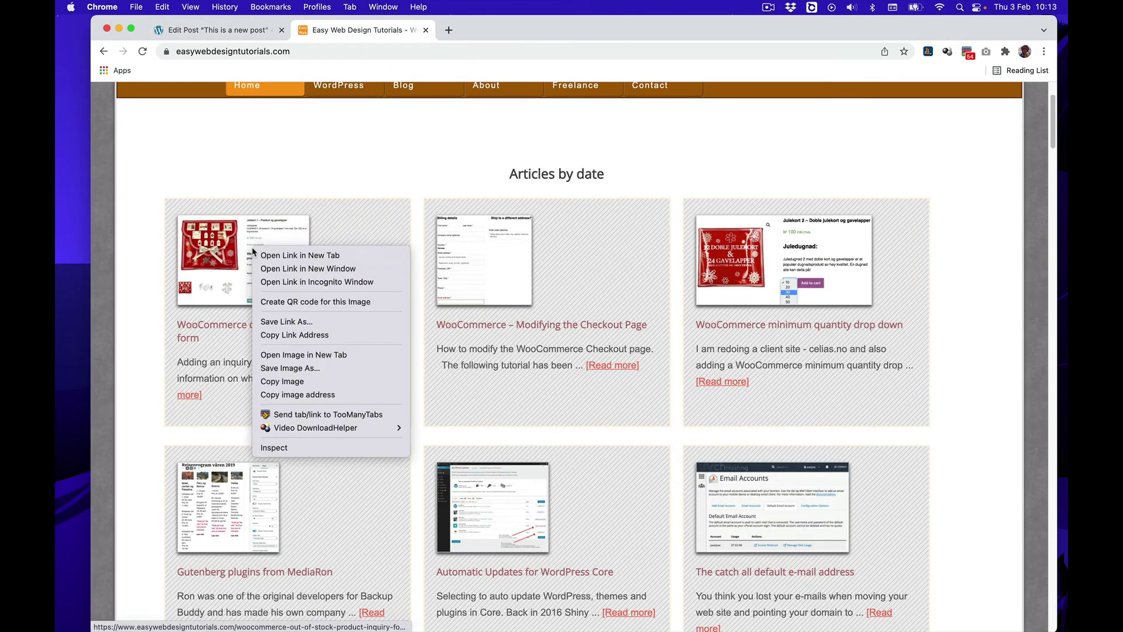
left_click(291, 368)
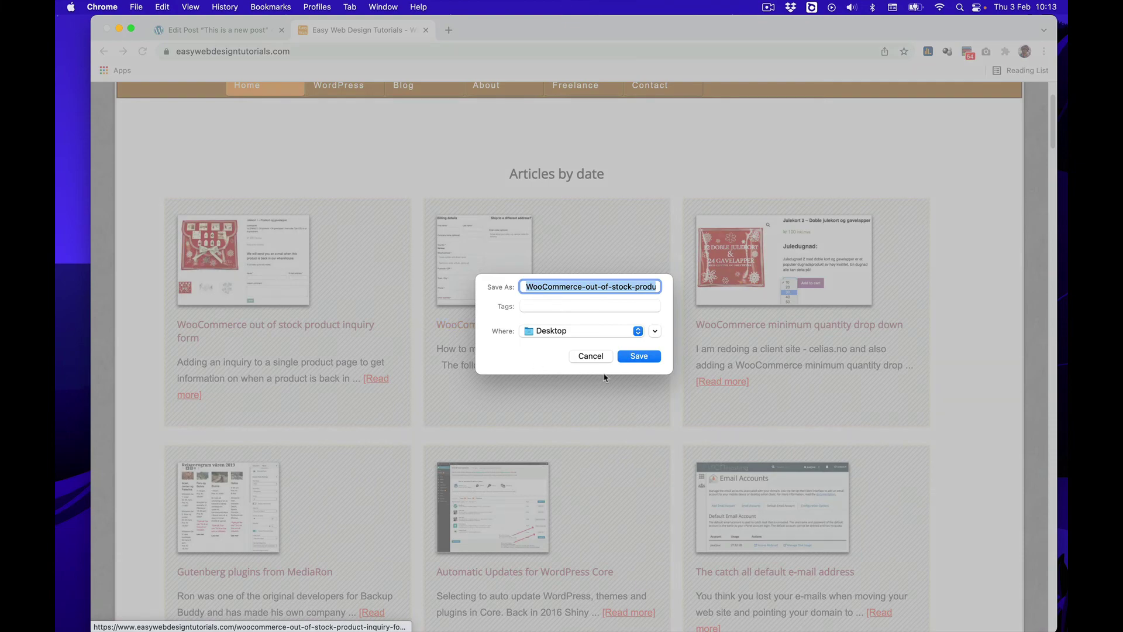
left_click(652, 358)
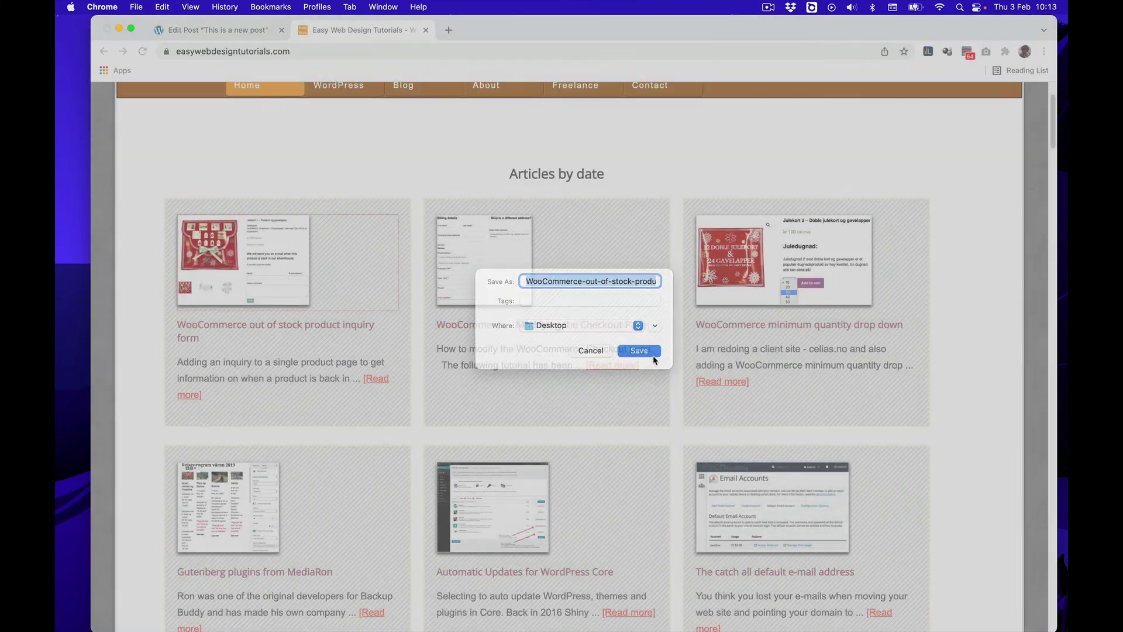
Replace the post's featured image with the downloaded WooCommerce JPEG by dropping the file onto it.
left_click(211, 32)
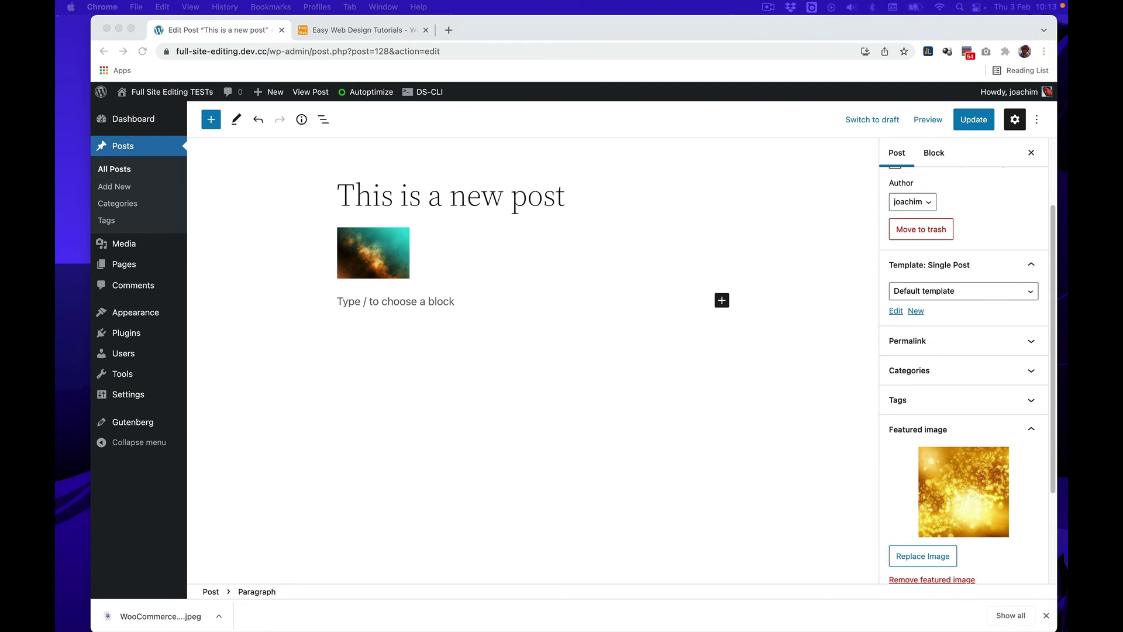
left_click_drag(160, 615, 974, 487)
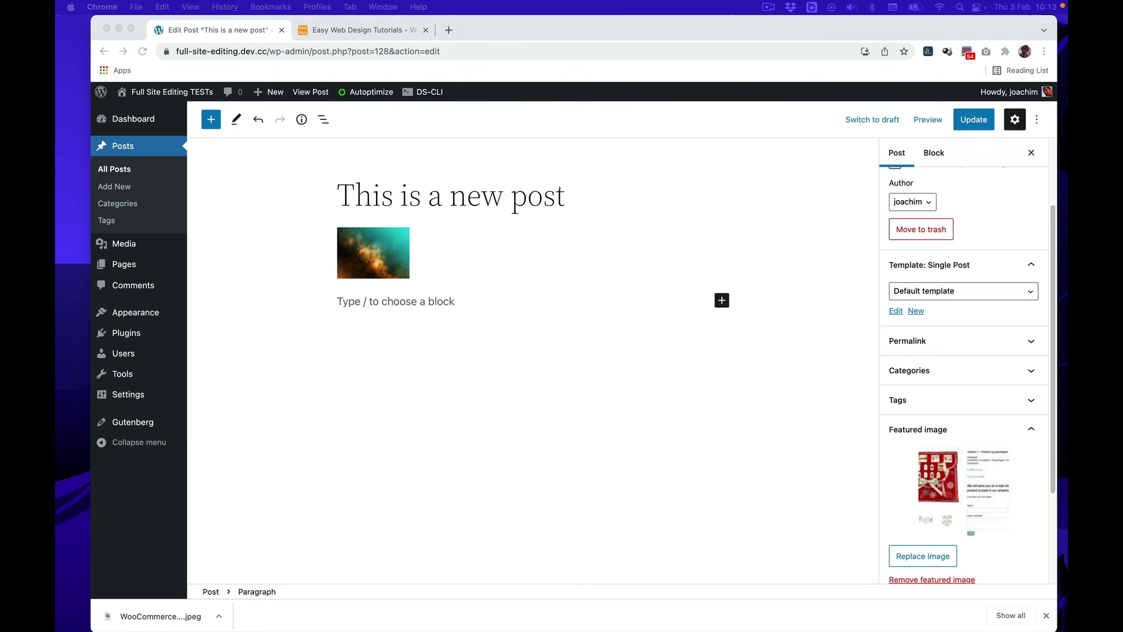
left_click(940, 477)
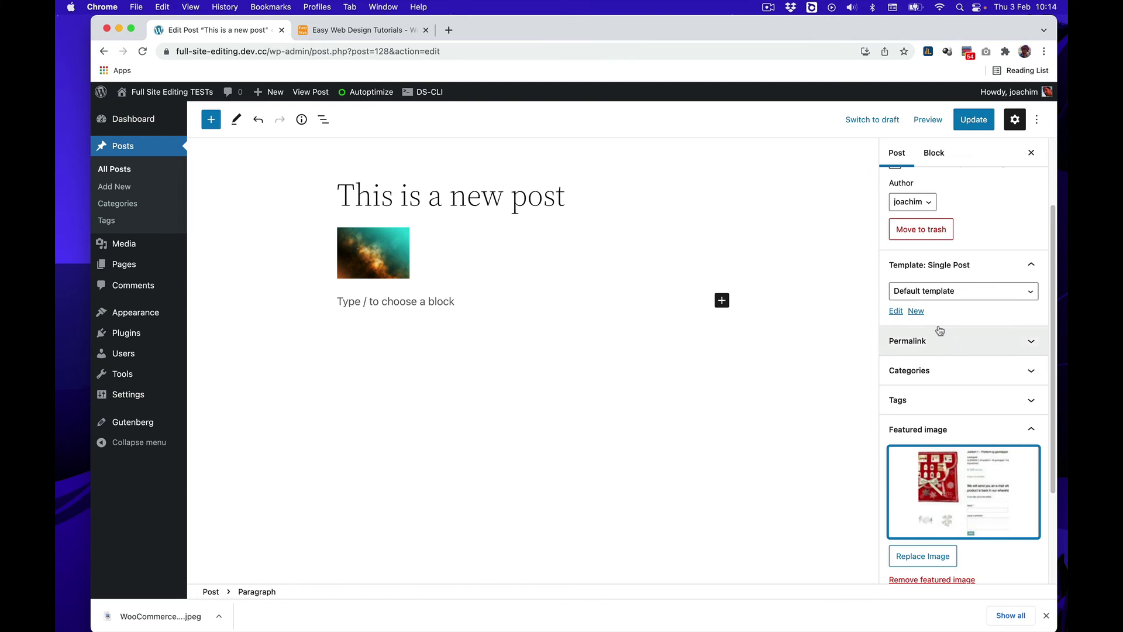
Open the post's Single Post template for editing, select its Post Featured Image block and look over the layout.
left_click(895, 312)
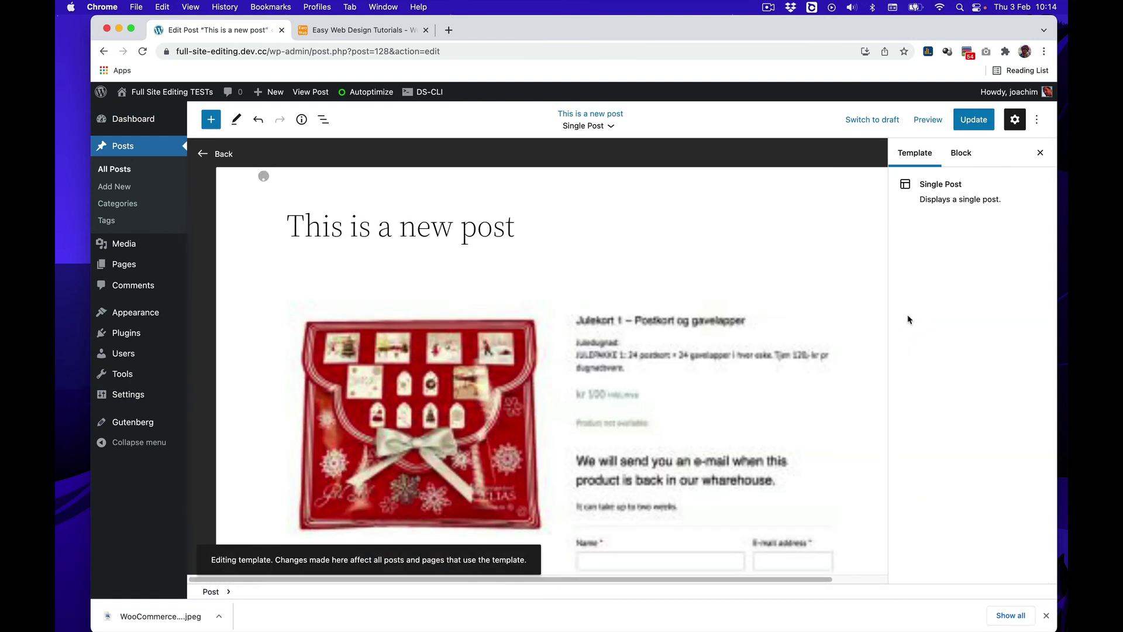
scroll(602, 378, "down", 5)
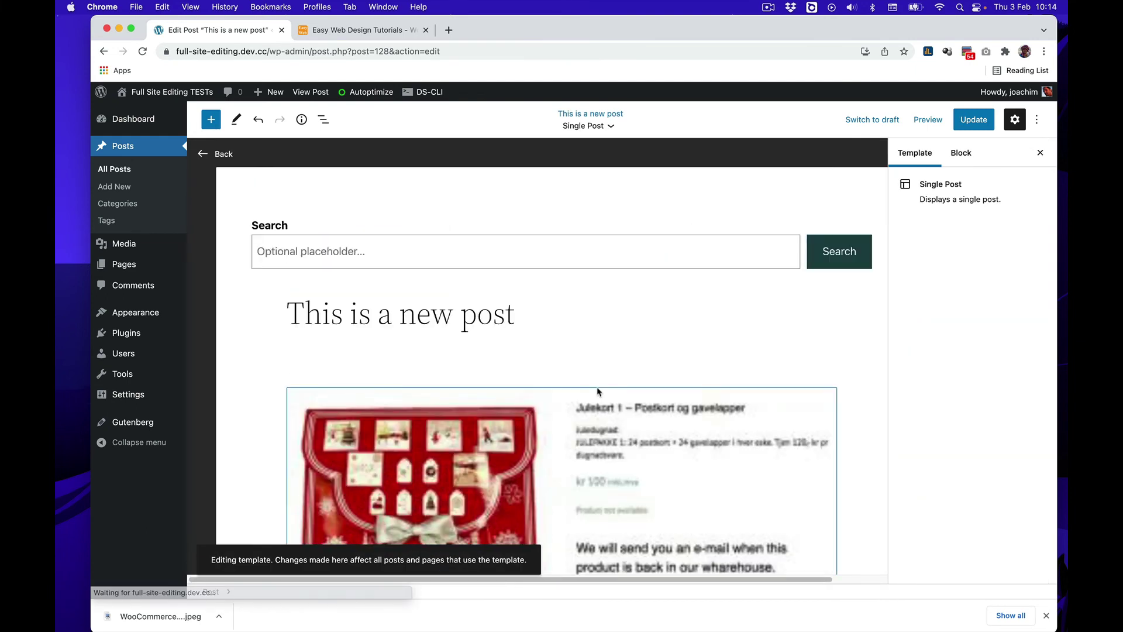
left_click(474, 324)
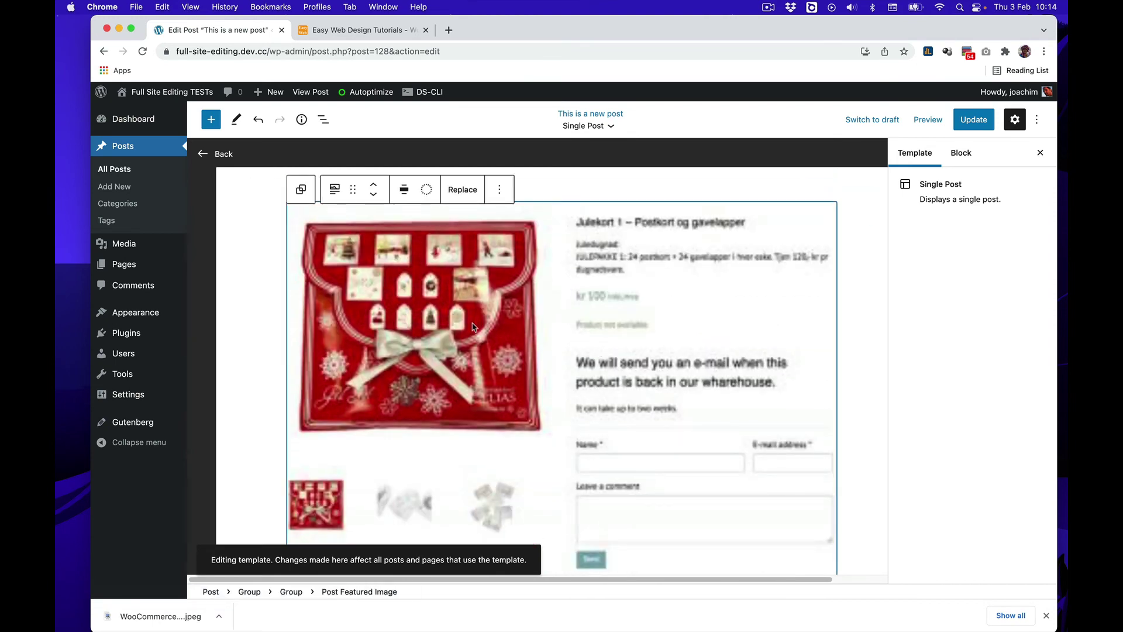
scroll(576, 342, "down", 3)
scroll(575, 342, "down", 1)
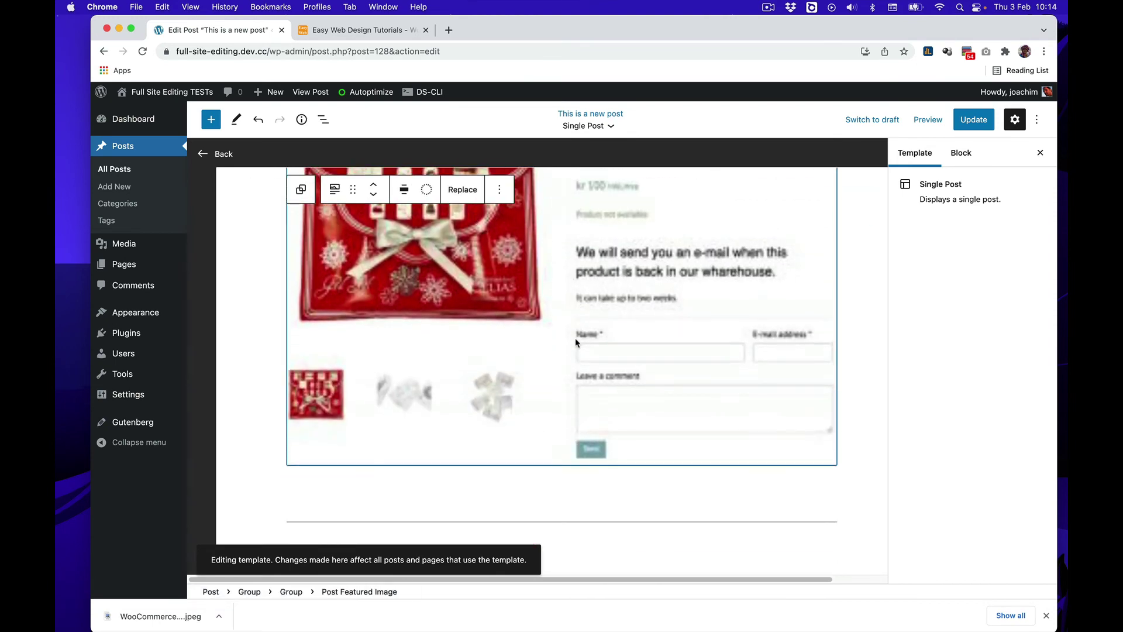
scroll(576, 342, "up", 5)
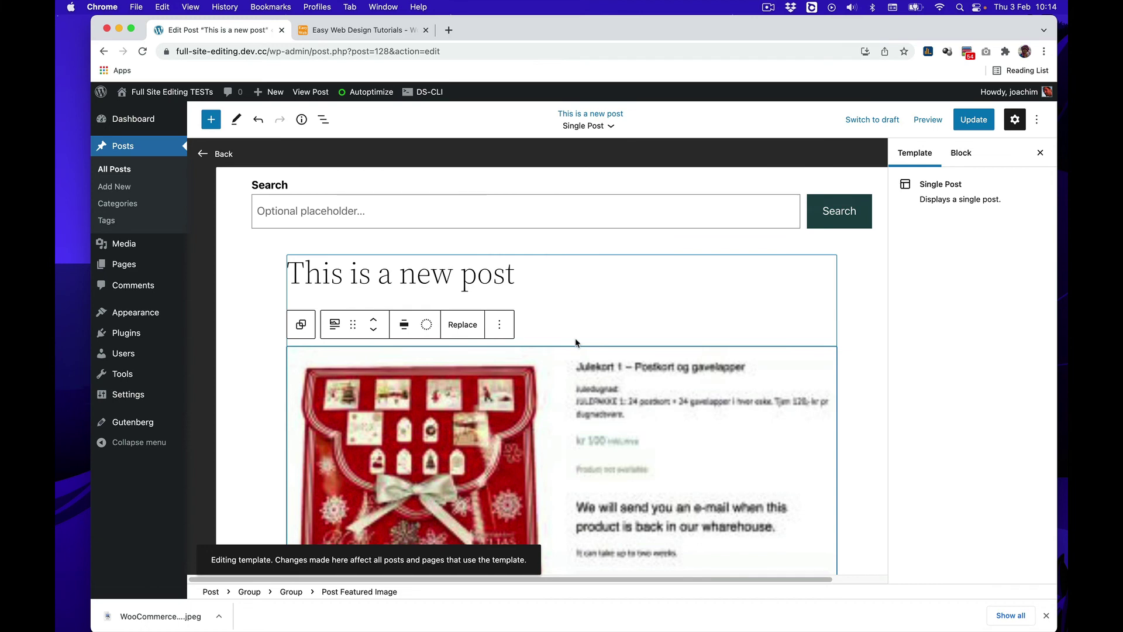
scroll(575, 342, "up", 3)
scroll(575, 342, "down", 13)
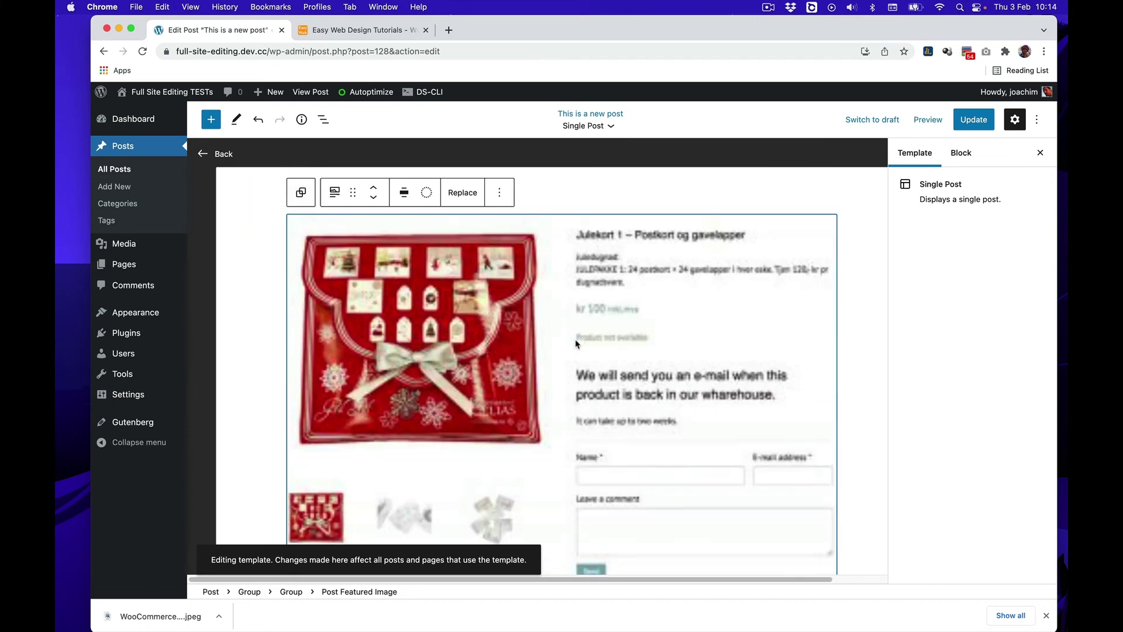
scroll(576, 344, "up", 8)
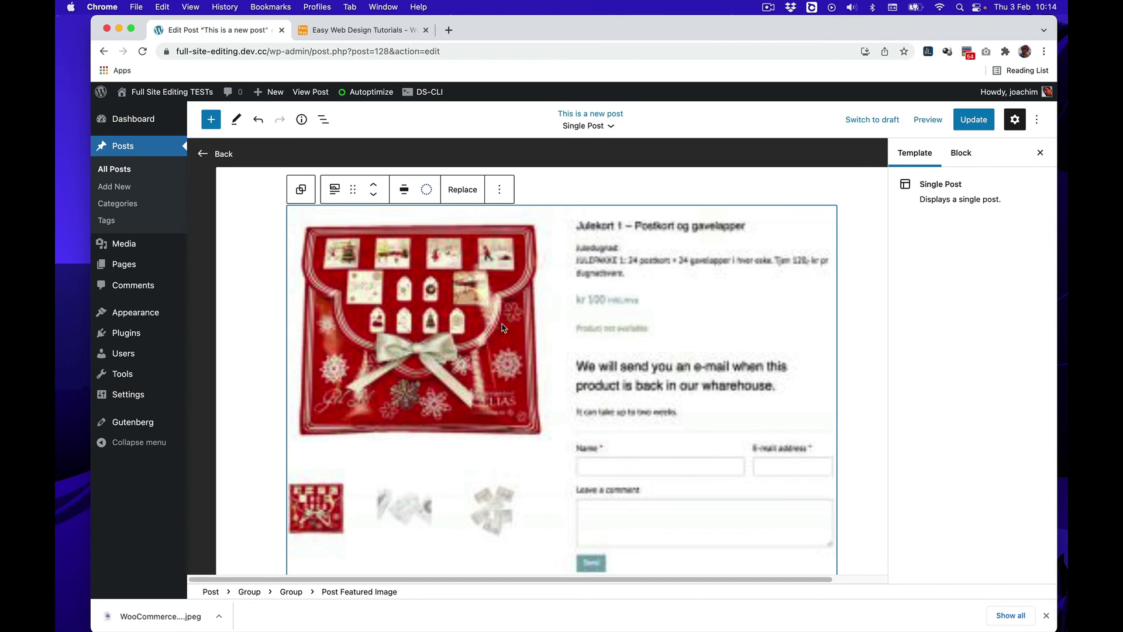
Set the Post Featured Image block's height to 300 px and its width to 200 px.
left_click(960, 152)
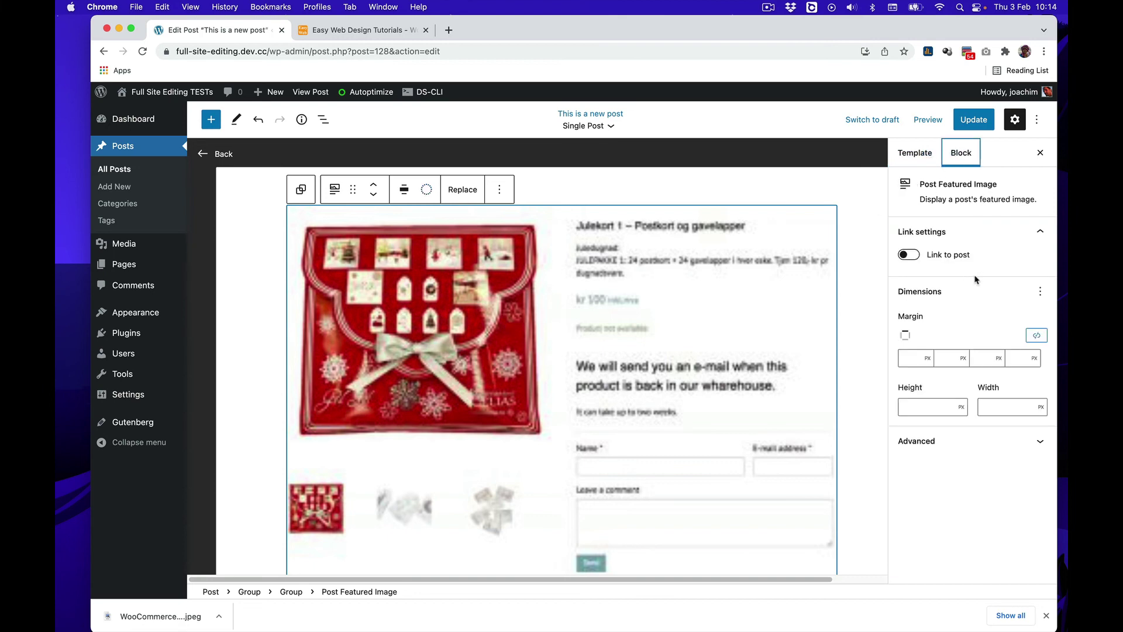
left_click(924, 407)
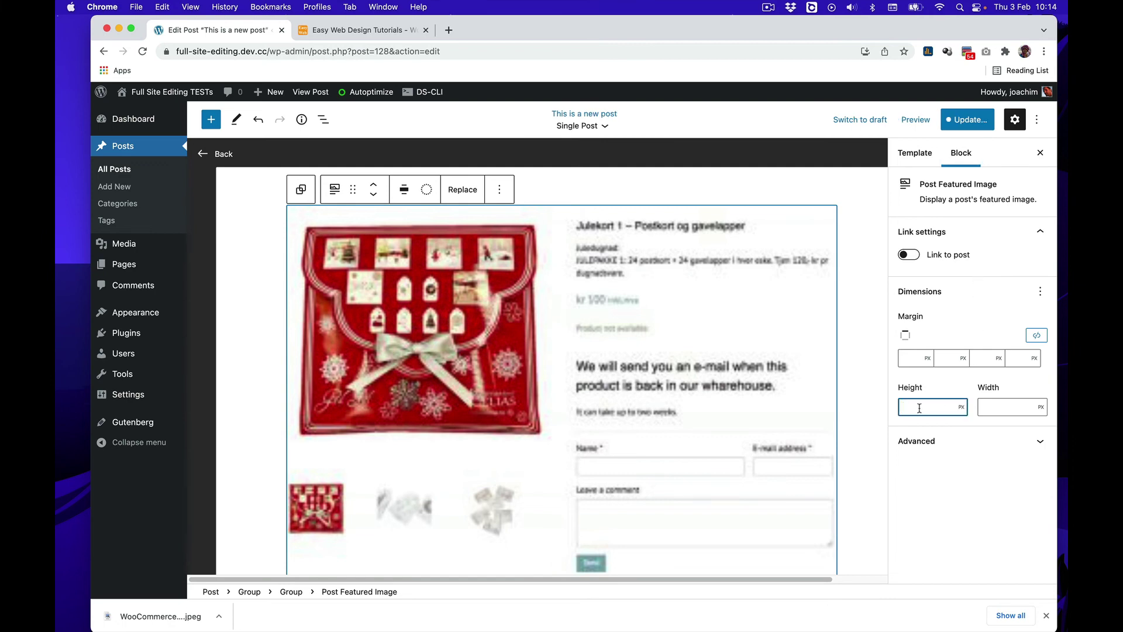
type("300")
left_click(1006, 408)
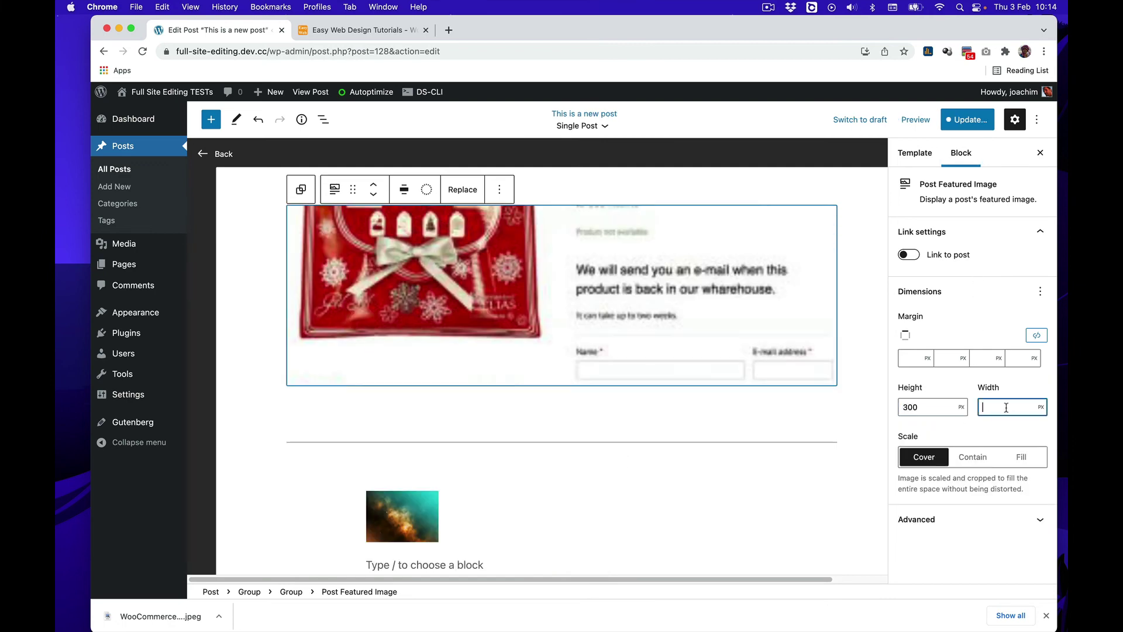
type("200")
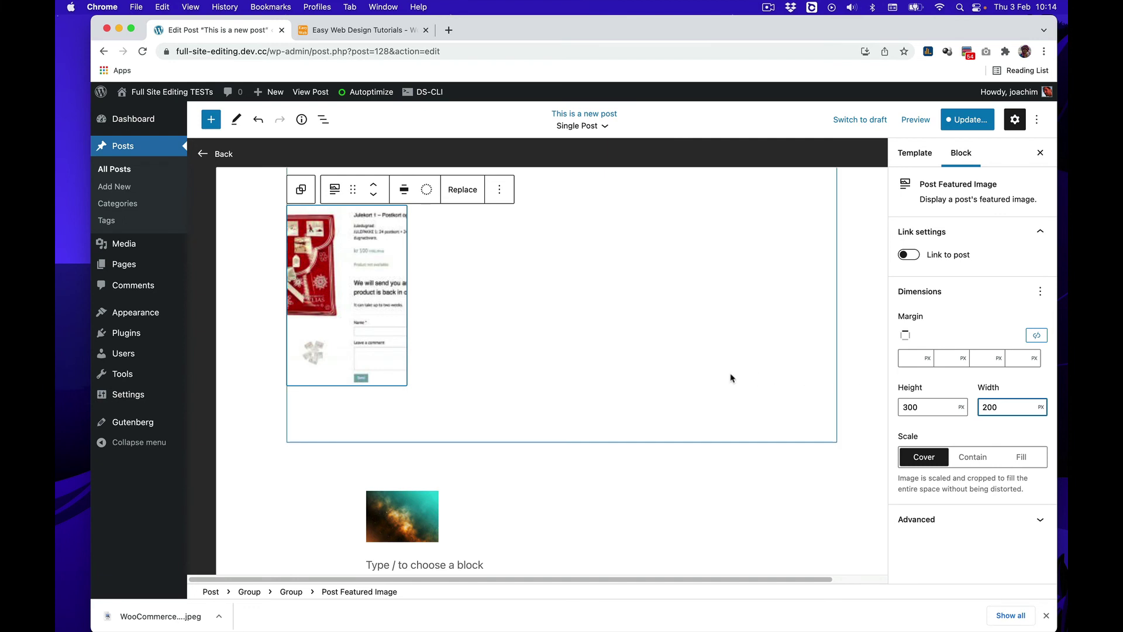
scroll(755, 378, "up", 3)
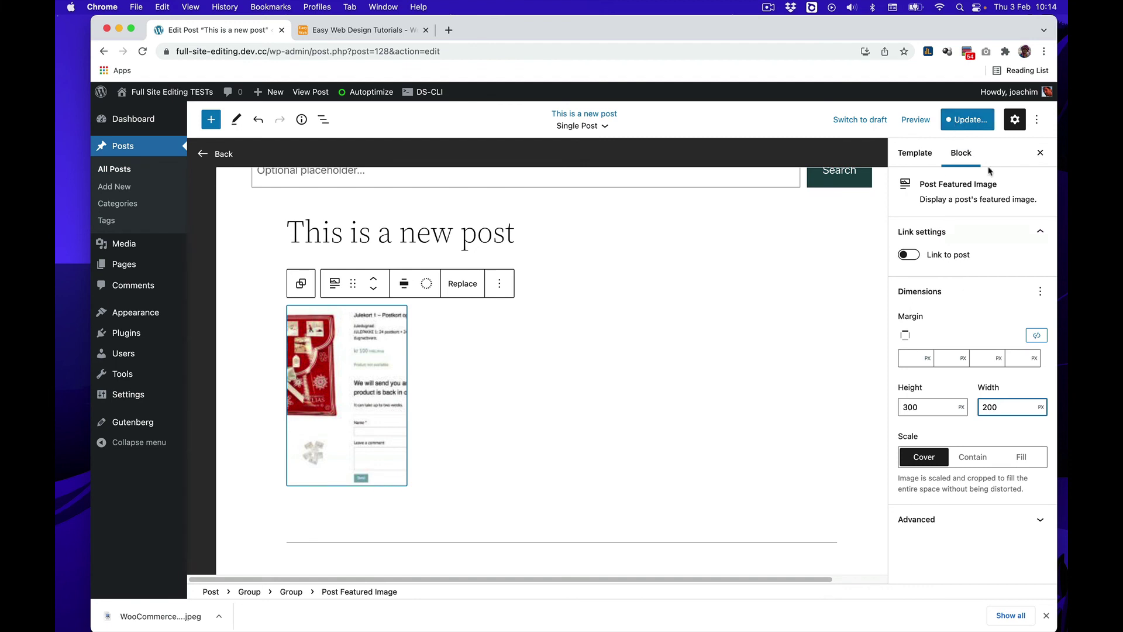
Save the changes to both the Single Post template and the post, and return to the post editor.
left_click(968, 129)
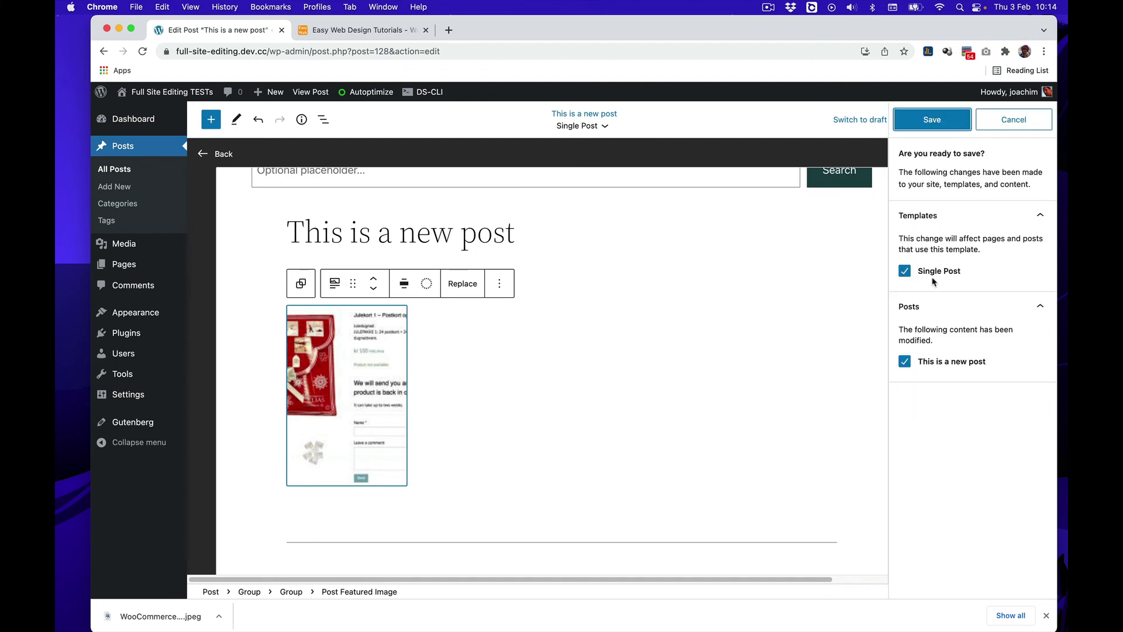
left_click(952, 125)
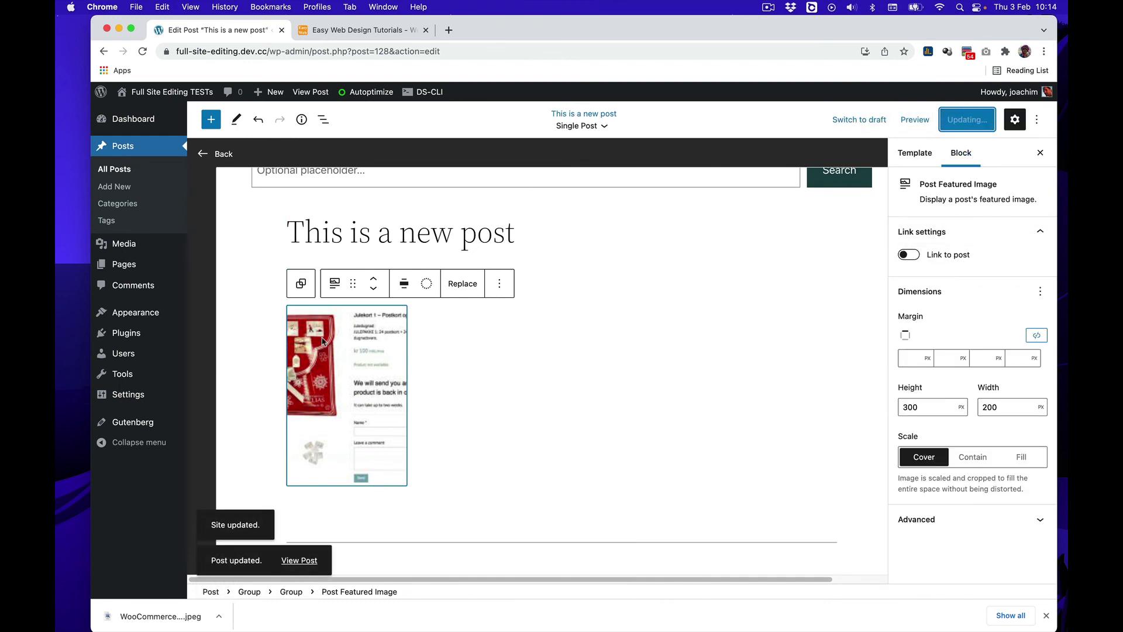
left_click(220, 153)
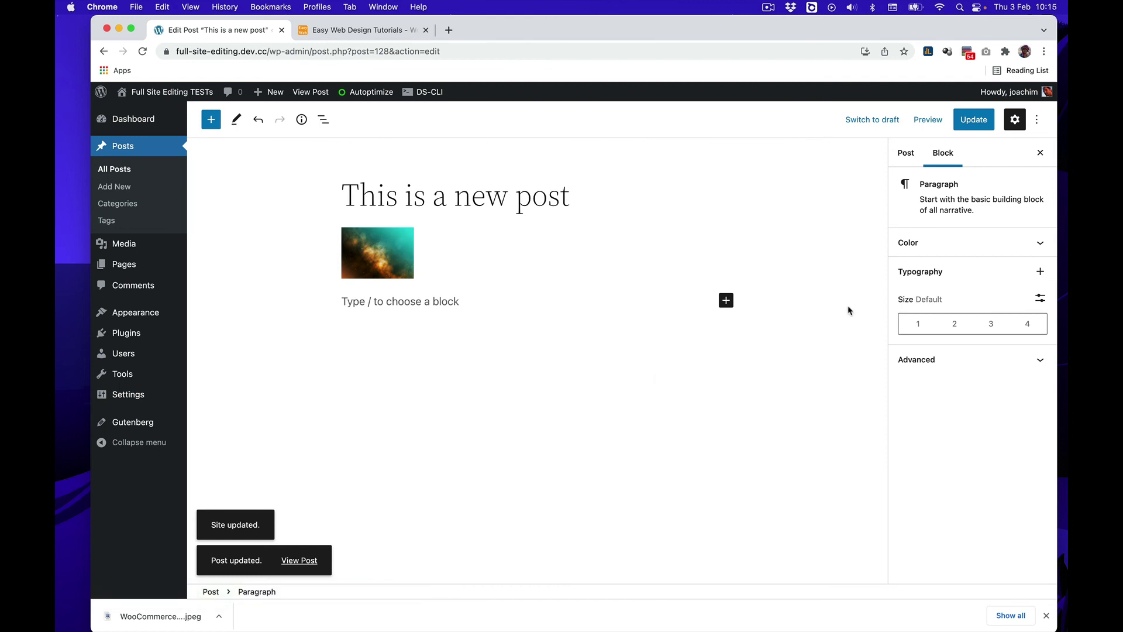
Check the featured image in the post settings and preview the post in a new tab to see its size.
left_click(905, 154)
scroll(990, 339, "down", 5)
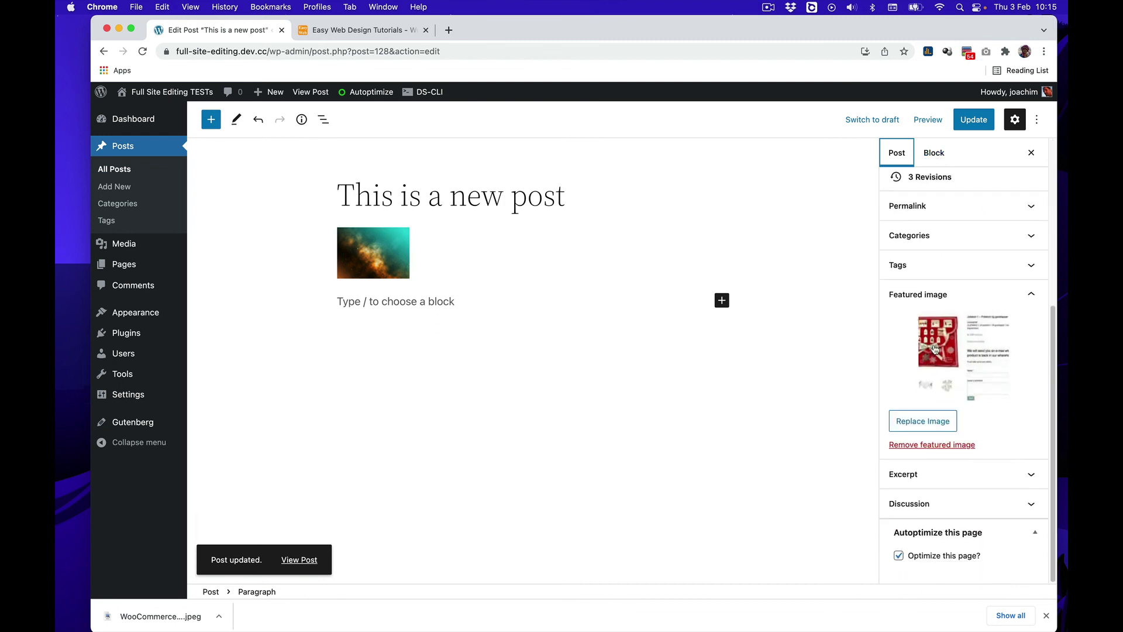
left_click(928, 119)
left_click(829, 228)
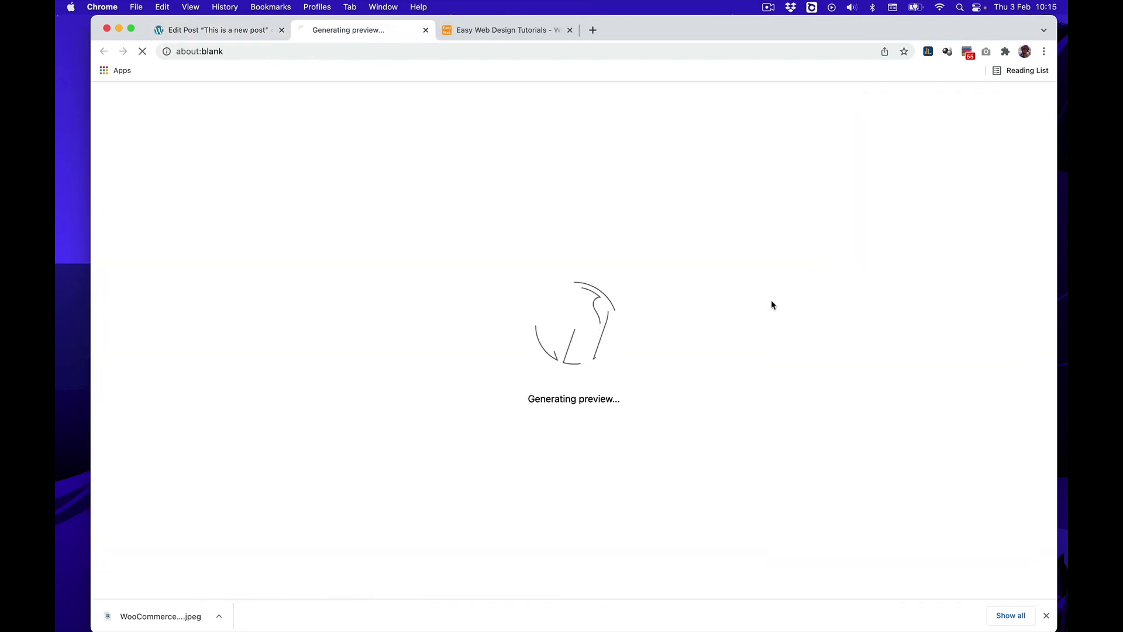
scroll(765, 333, "down", 2)
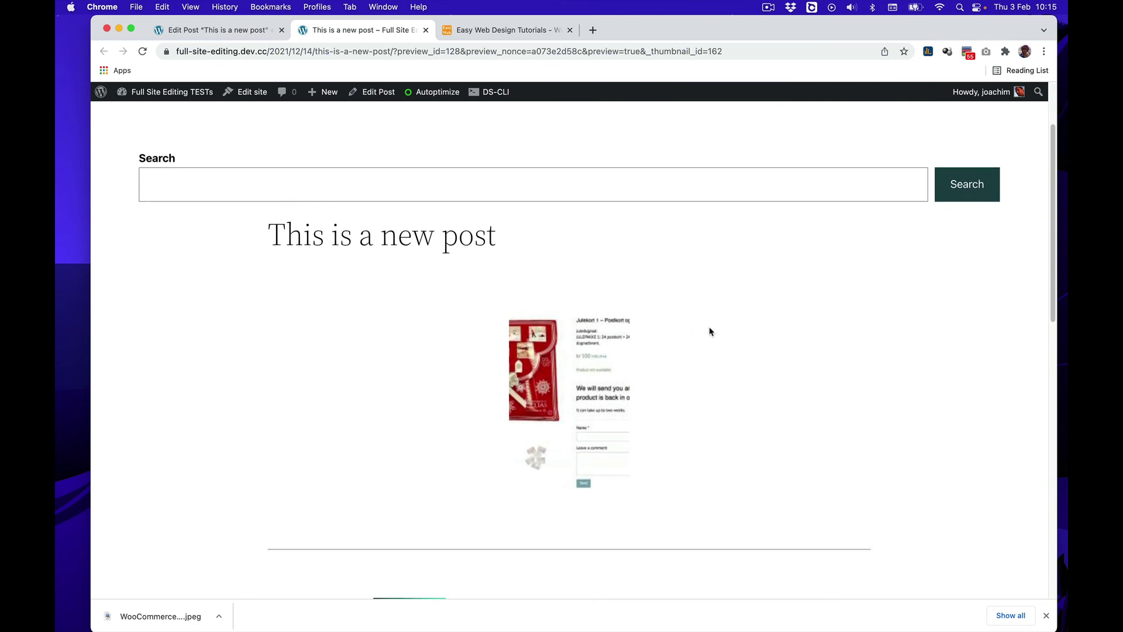
scroll(710, 328, "up", 2)
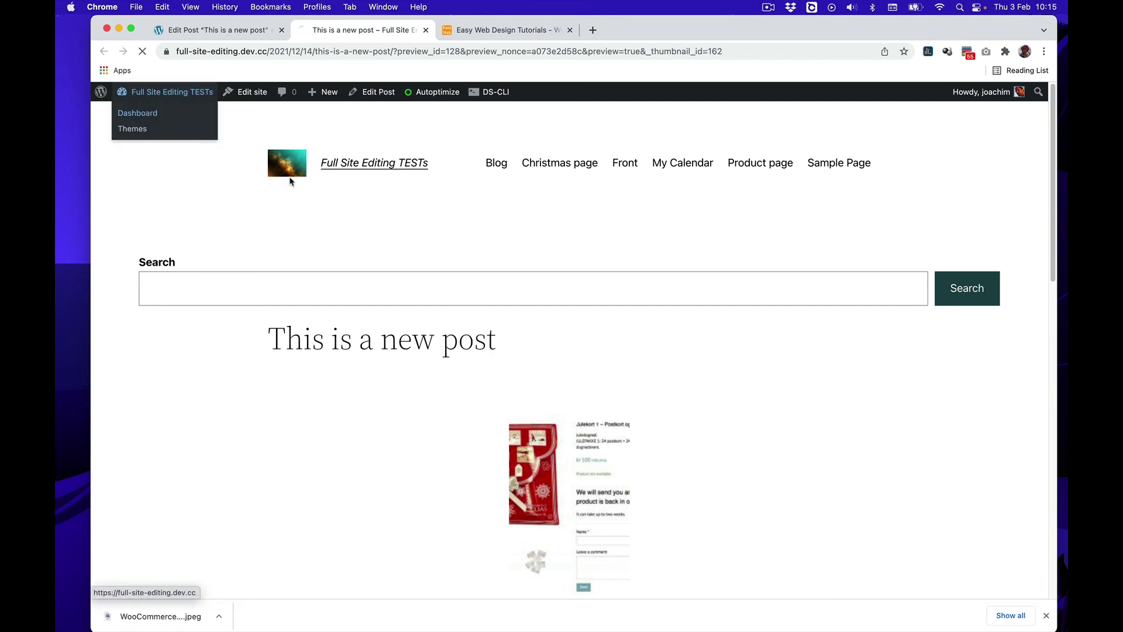
Go to the site's dashboard and open the media library to look for the newly uploaded image.
left_click(131, 111)
mouse_move(126, 211)
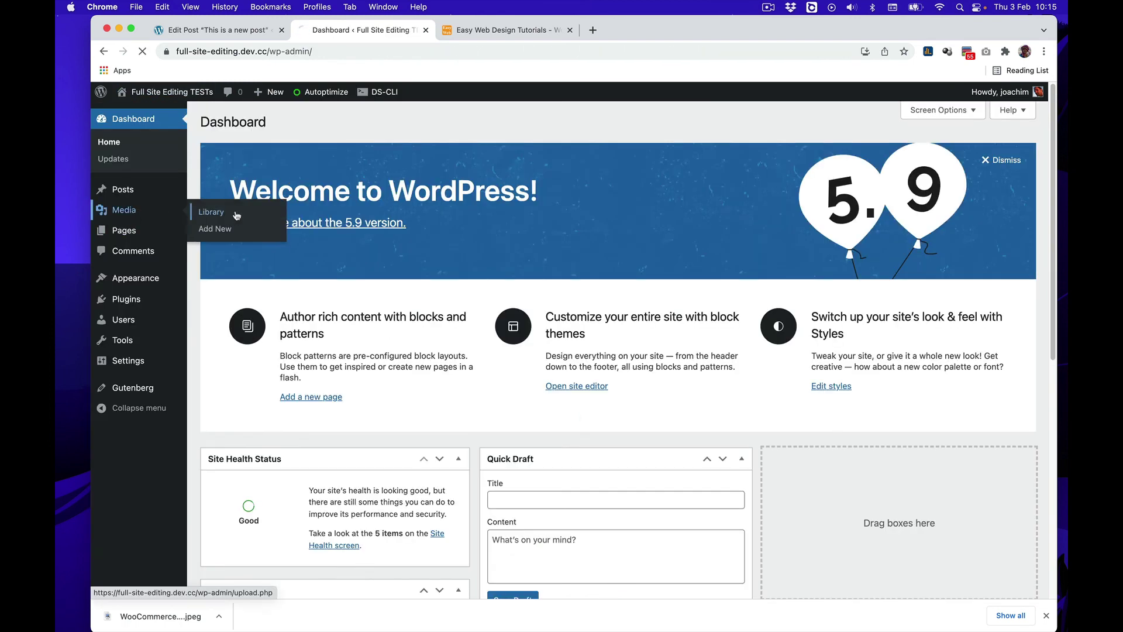
left_click(237, 214)
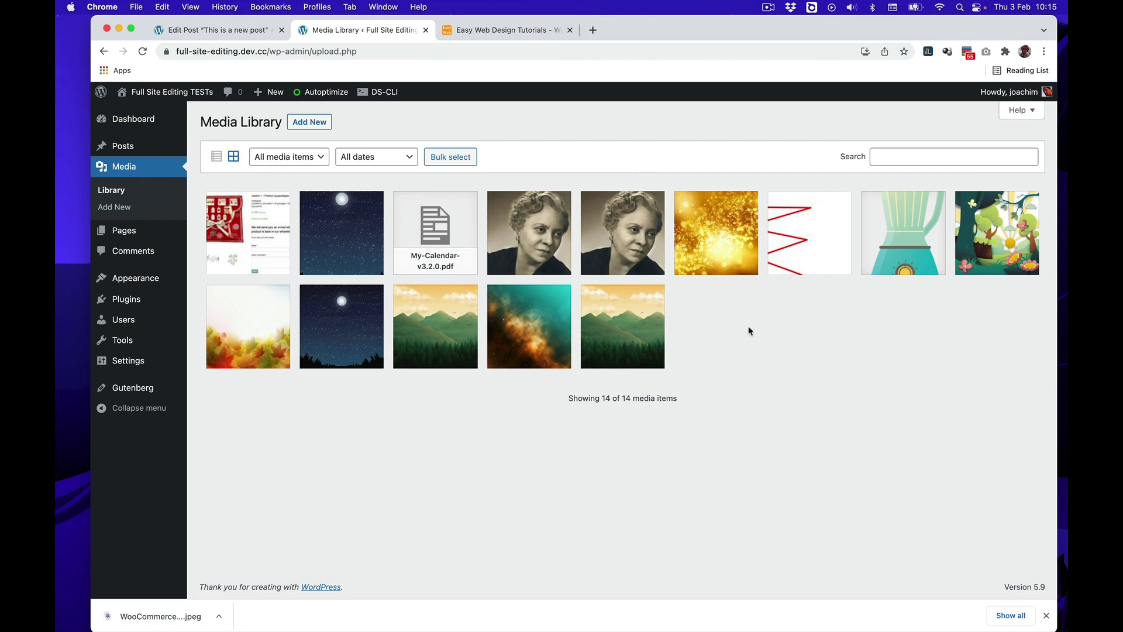
left_click(768, 8)
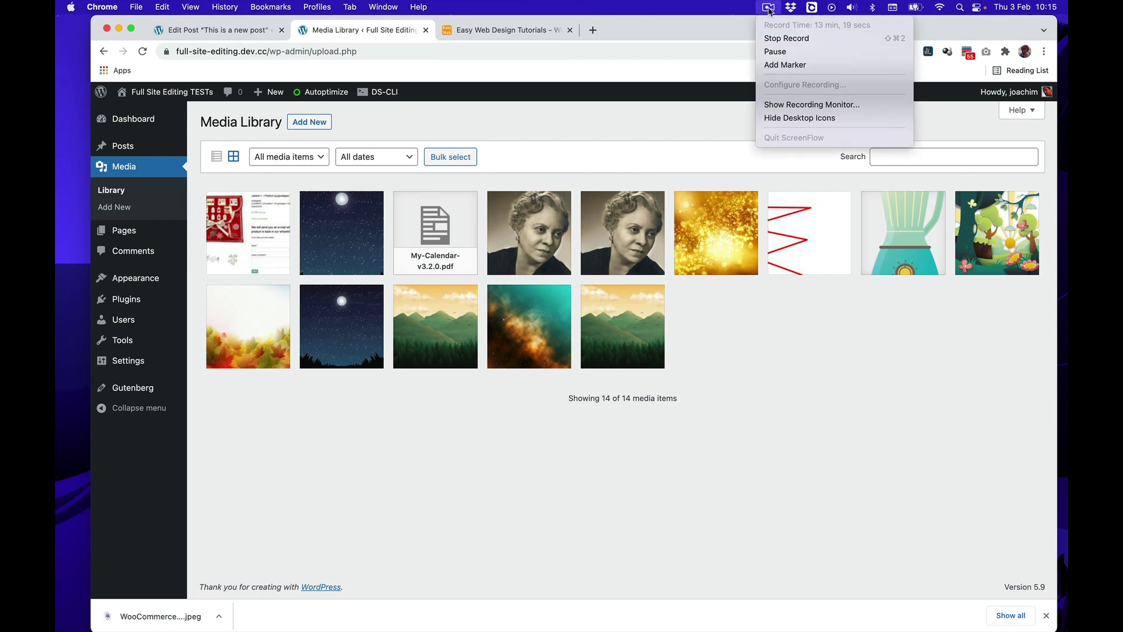